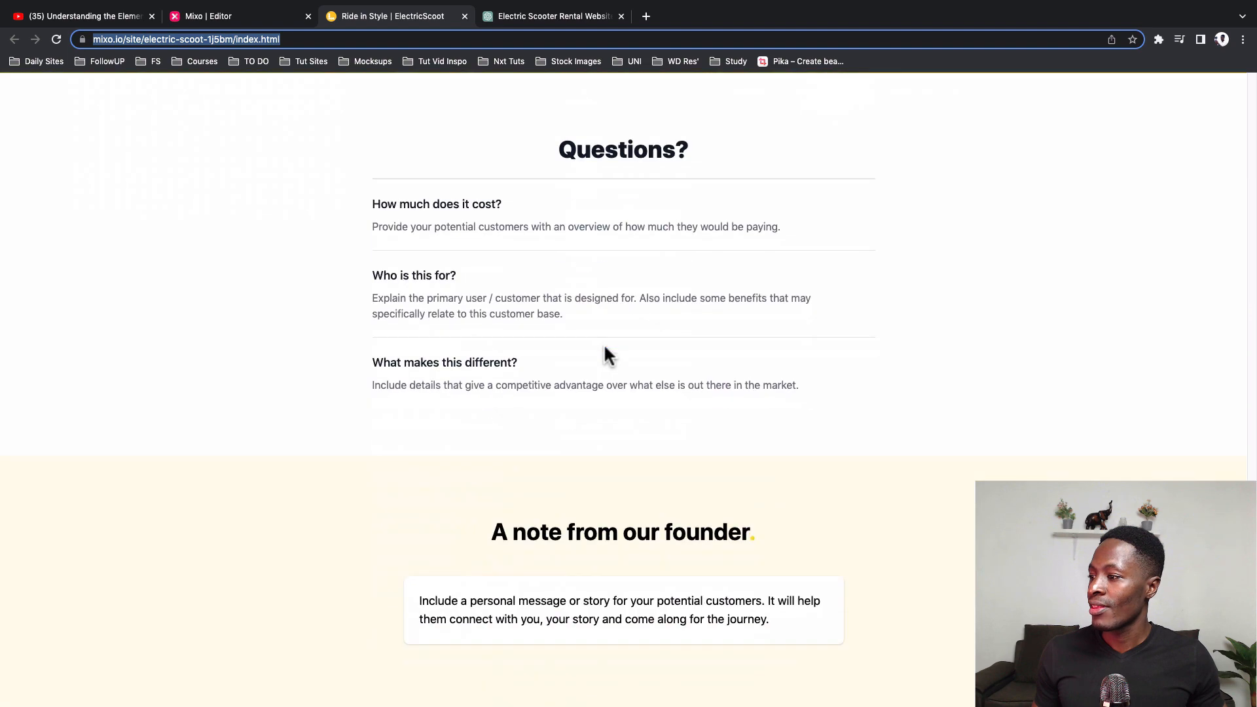
Step: Join the waitlist on the ElectricScoot landing page by entering an email address and submitting the form
{"action": "scroll", "coordinate": [605, 349], "scroll_direction": "up", "scroll_amount": 20}
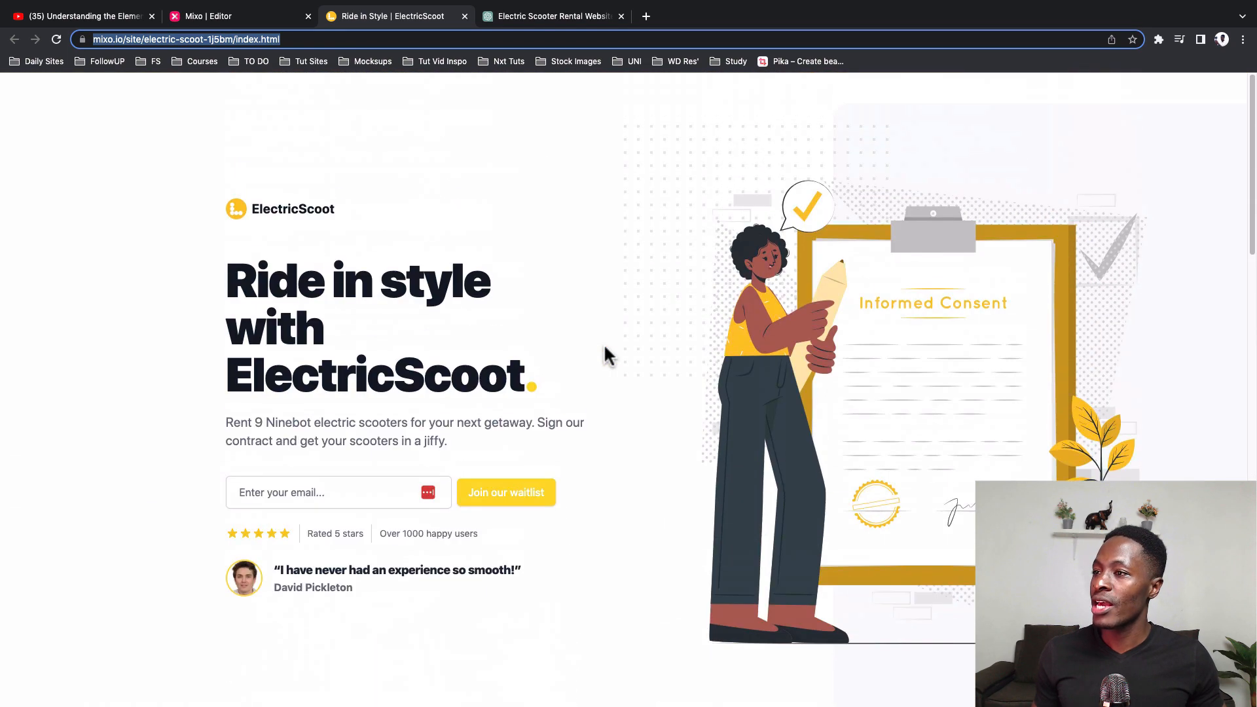
{"action": "left_click", "coordinate": [237, 491]}
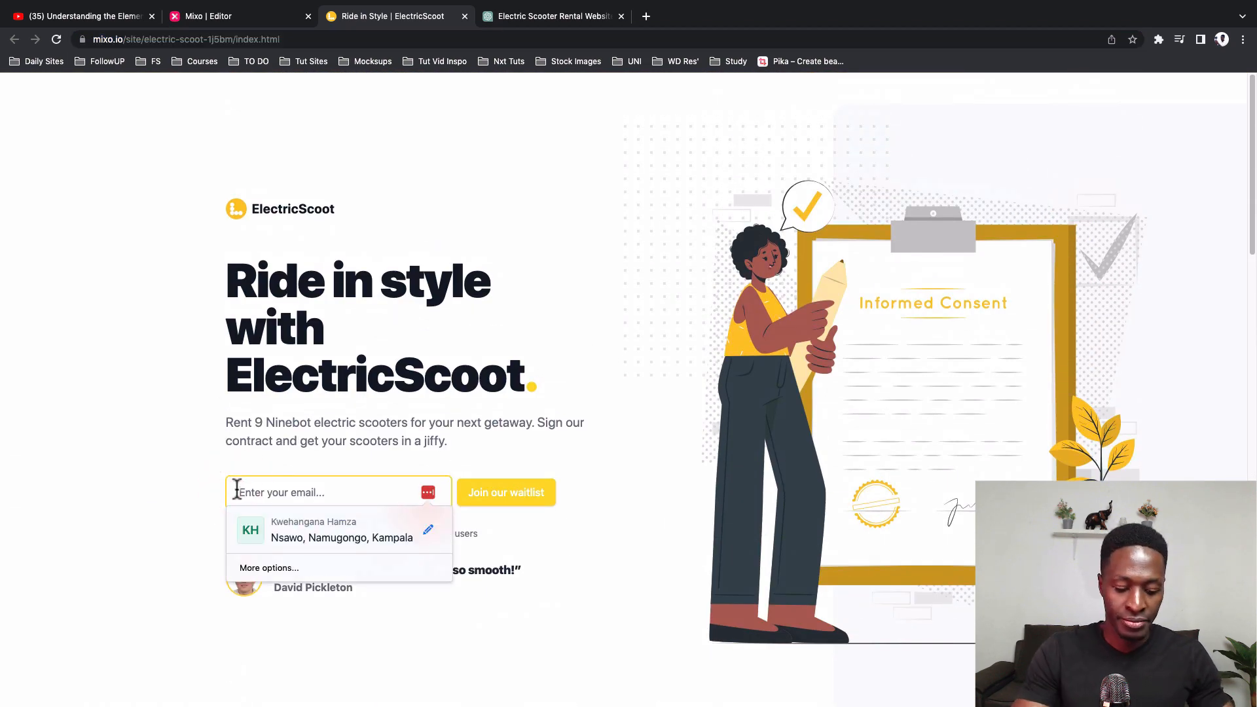
{"action": "type", "text": "gotechug."}
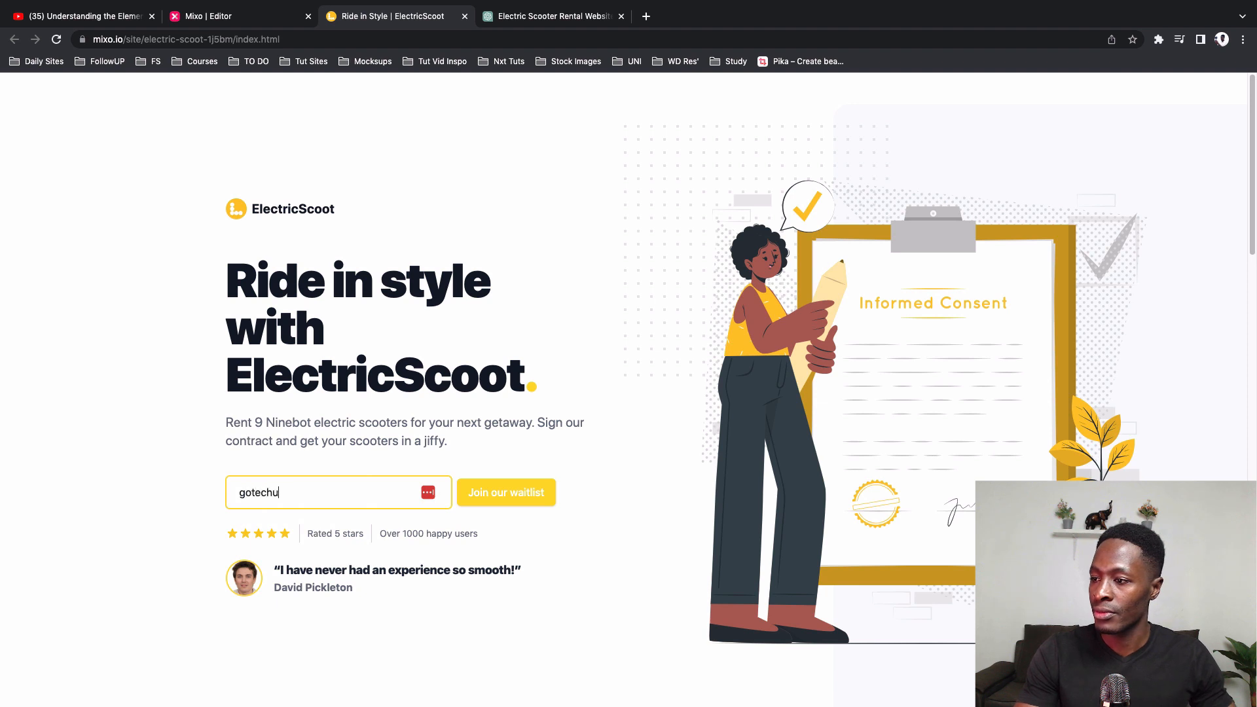
{"action": "left_click", "coordinate": [492, 499]}
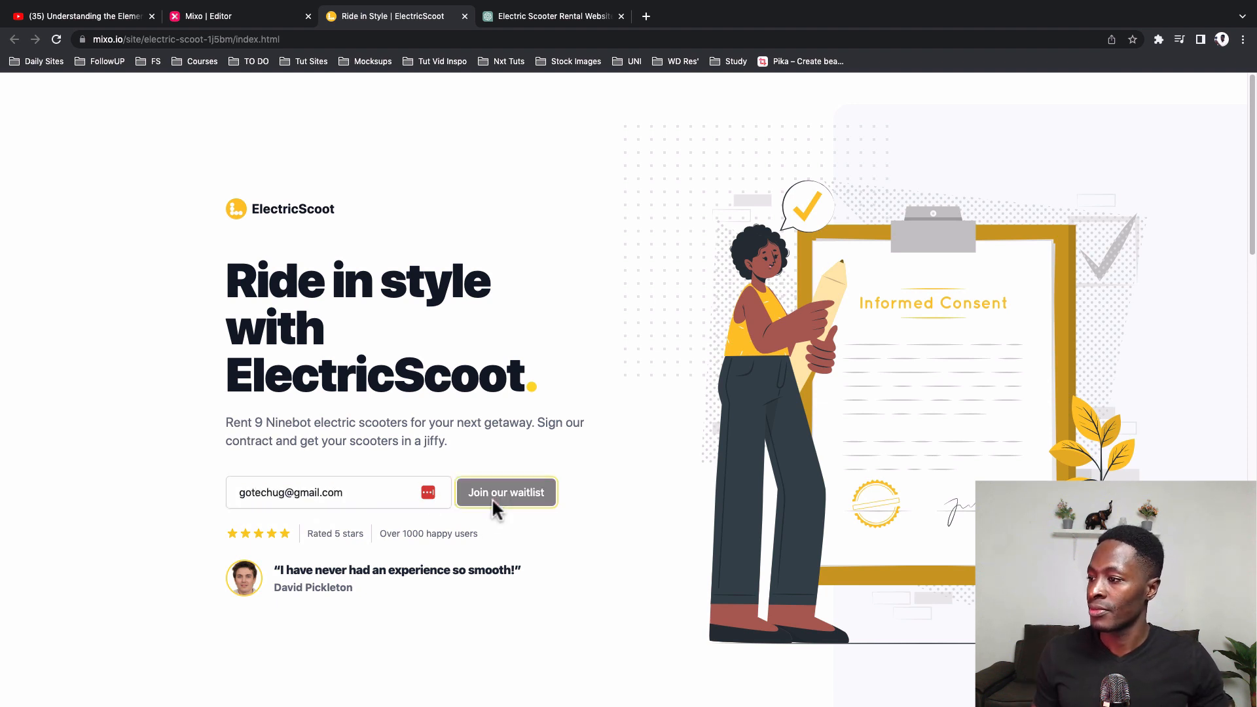
{"action": "left_click", "coordinate": [739, 117]}
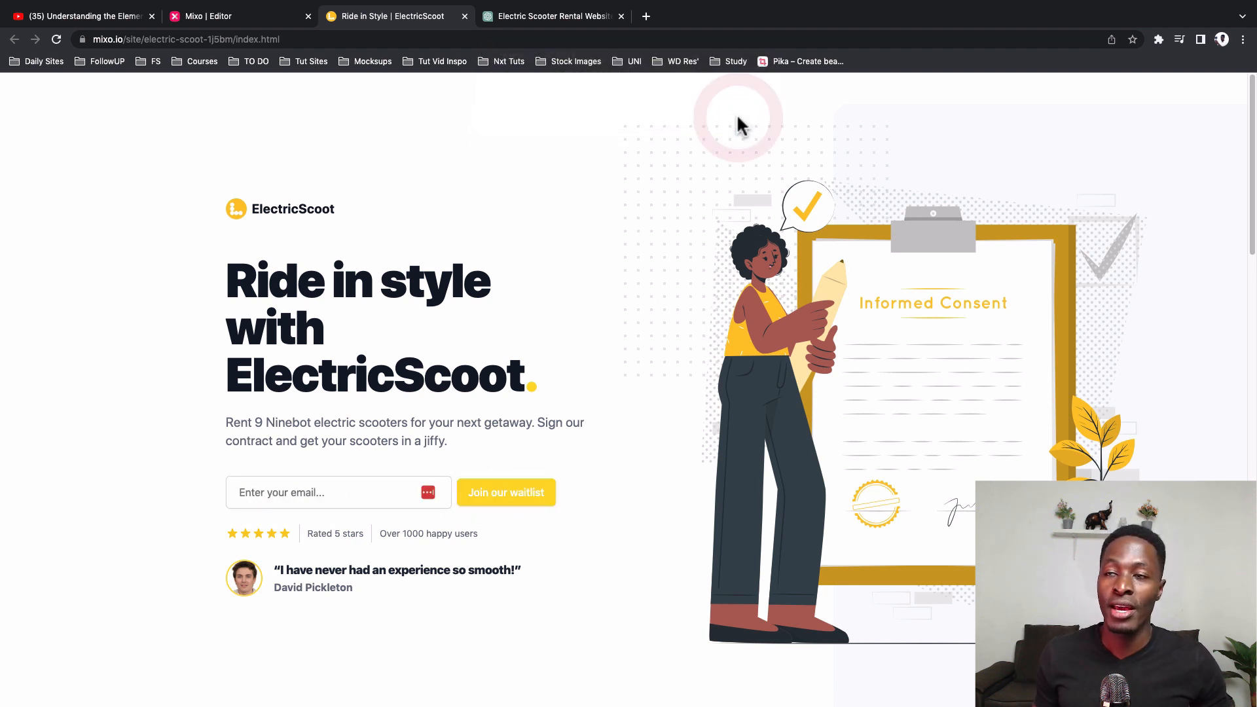
Step: Switch to the Mixo editor and check the newest entry in the site's Recent Subscribers list
{"action": "left_click", "coordinate": [268, 13]}
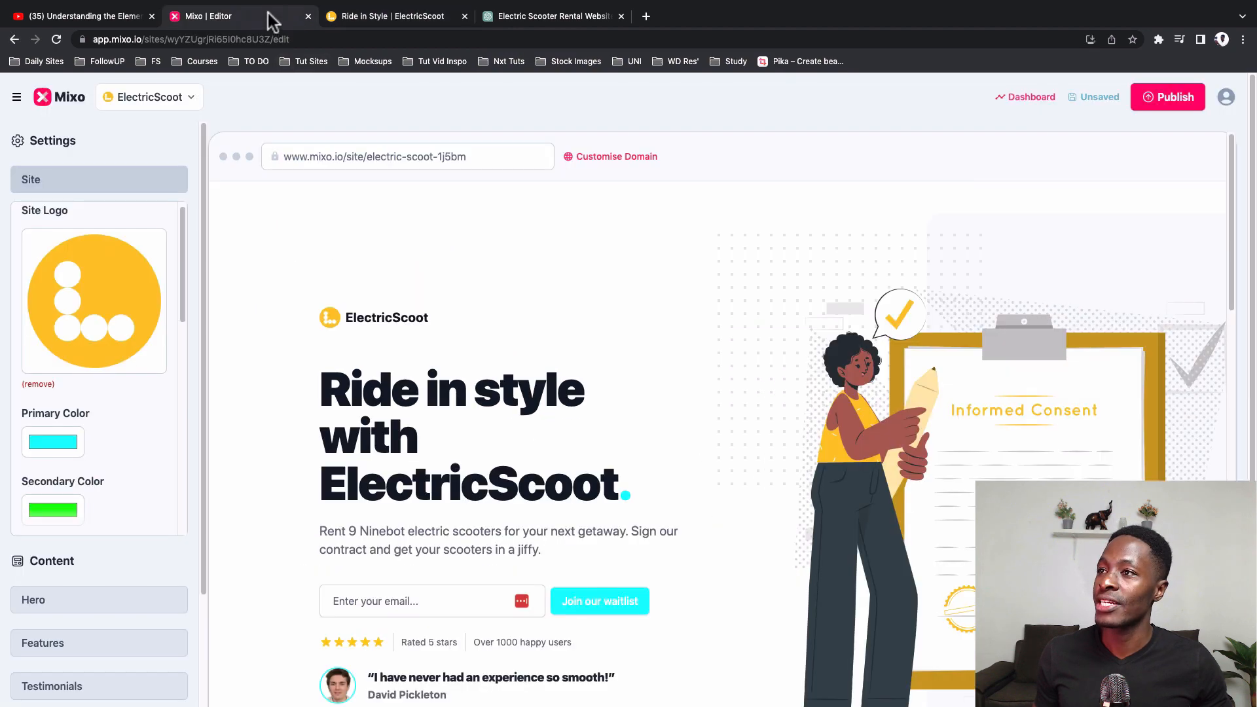
{"action": "scroll", "coordinate": [597, 399], "scroll_direction": "down", "scroll_amount": 5}
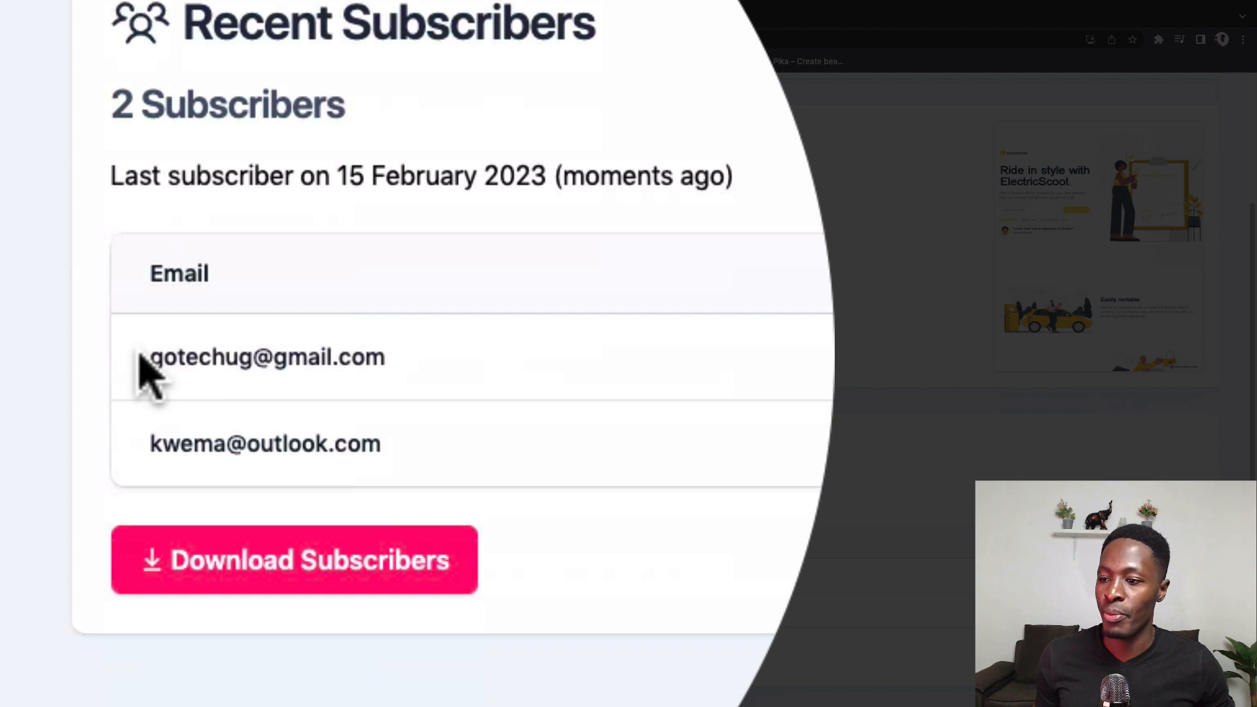
{"action": "left_click_drag", "start_coordinate": [140, 358], "coordinate": [563, 401]}
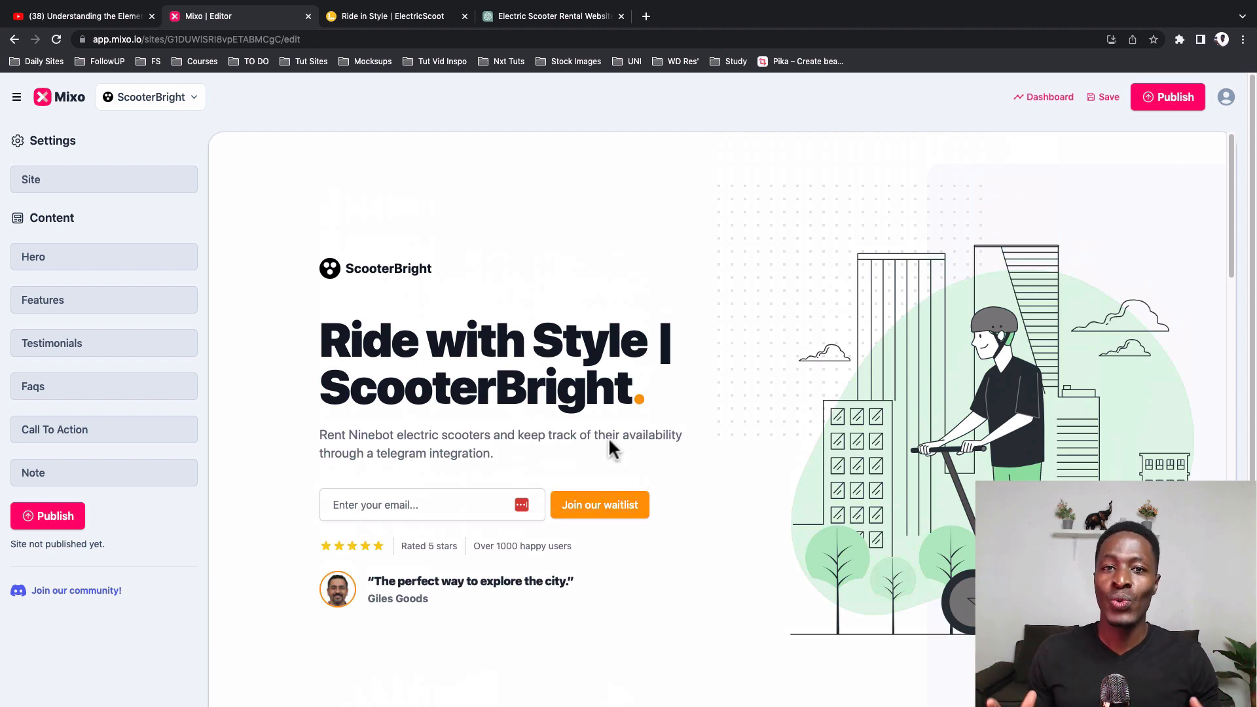
Step: Examine the ScooterBright landing page from its hero section down to the community call to action and founder note
{"action": "scroll", "coordinate": [639, 465], "scroll_direction": "down", "scroll_amount": 2}
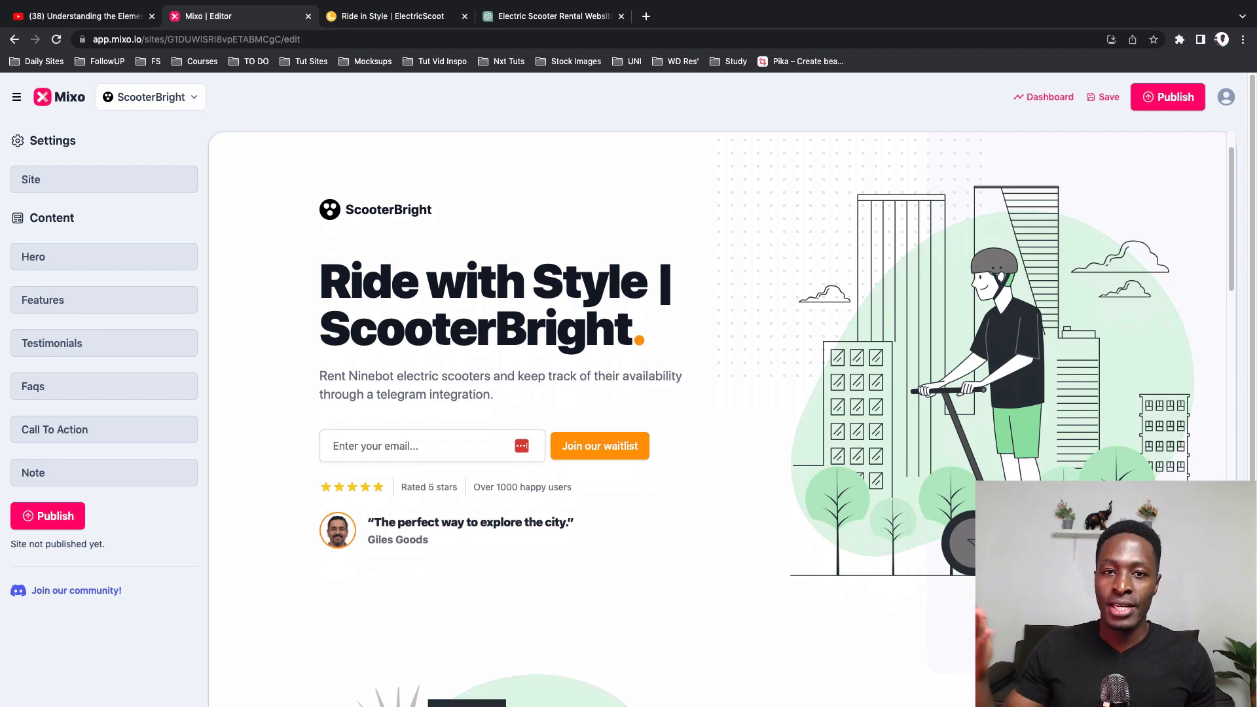
{"action": "scroll", "coordinate": [720, 419], "scroll_direction": "down", "scroll_amount": 4}
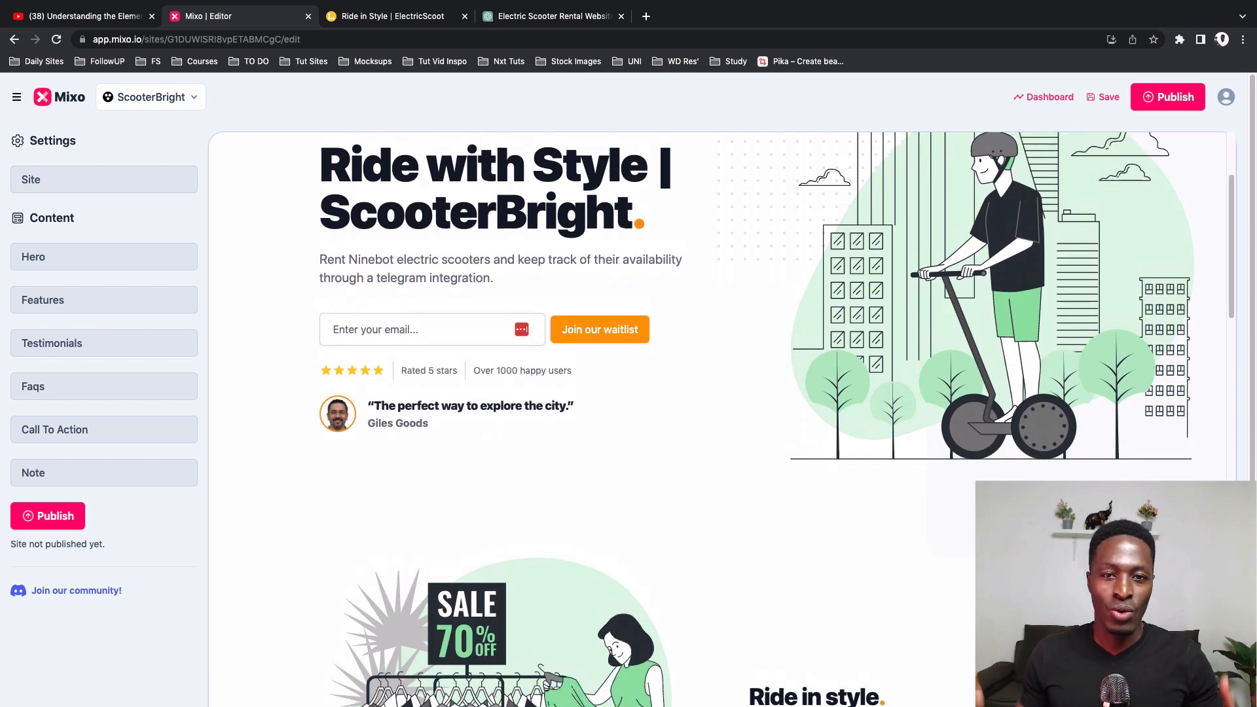
{"action": "scroll", "coordinate": [630, 435], "scroll_direction": "up", "scroll_amount": 6}
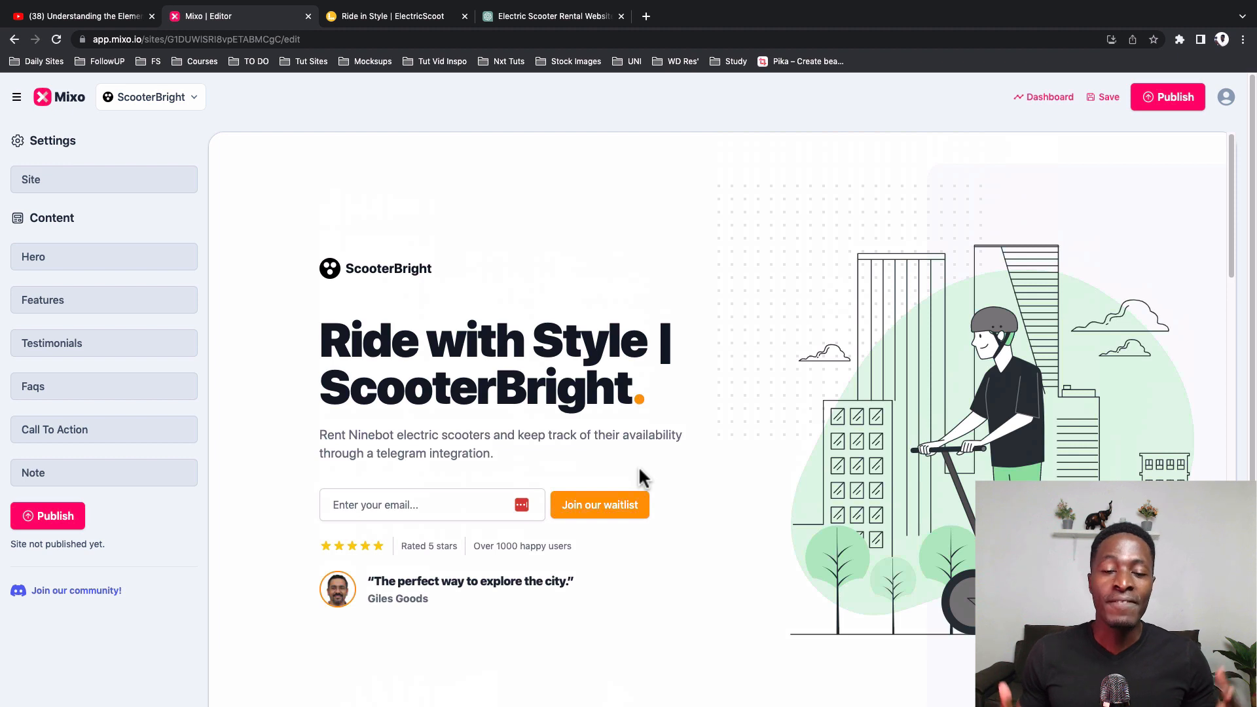
{"action": "scroll", "coordinate": [638, 466], "scroll_direction": "down", "scroll_amount": 1}
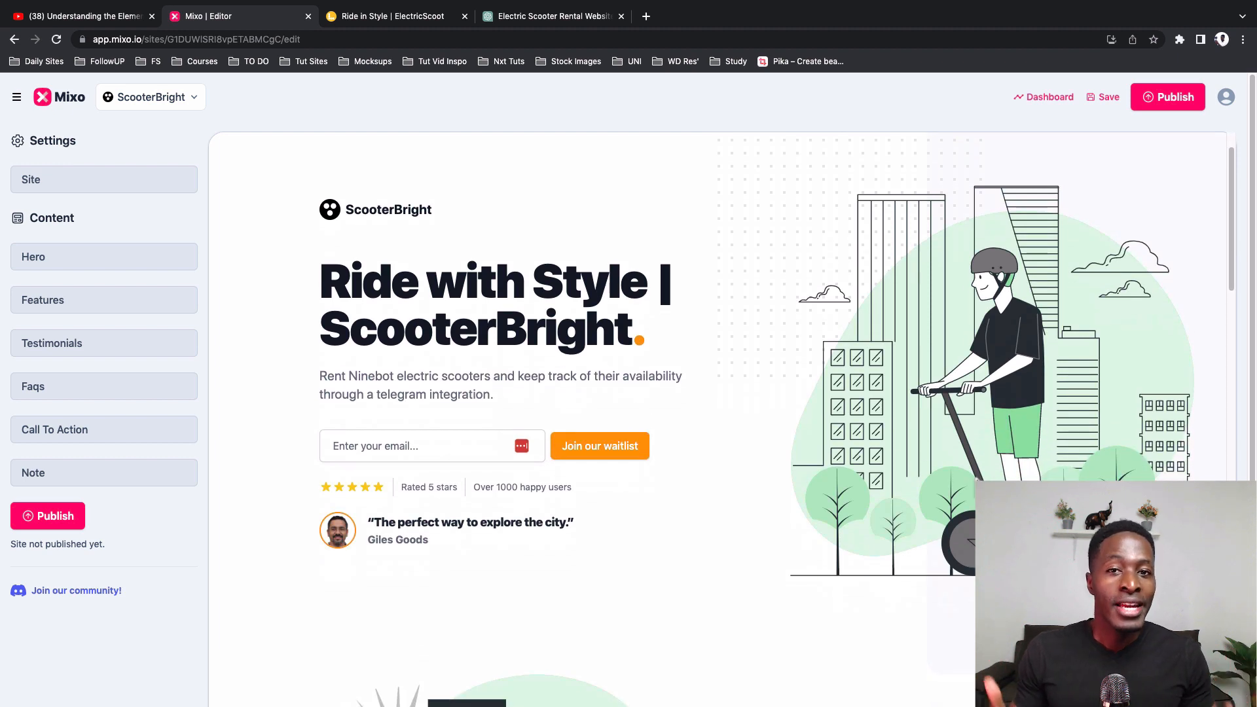
{"action": "scroll", "coordinate": [777, 427], "scroll_direction": "down", "scroll_amount": 2}
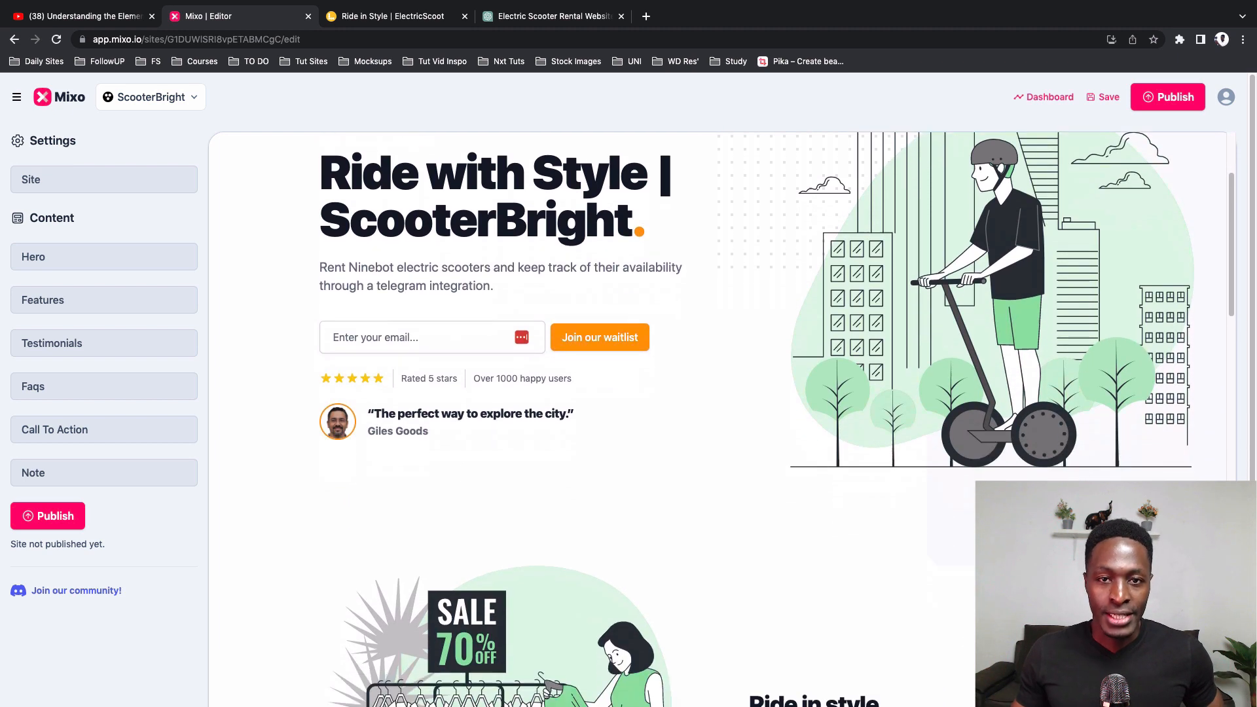
{"action": "scroll", "coordinate": [720, 419], "scroll_direction": "up", "scroll_amount": 3}
{"action": "scroll", "coordinate": [721, 419], "scroll_direction": "down", "scroll_amount": 7}
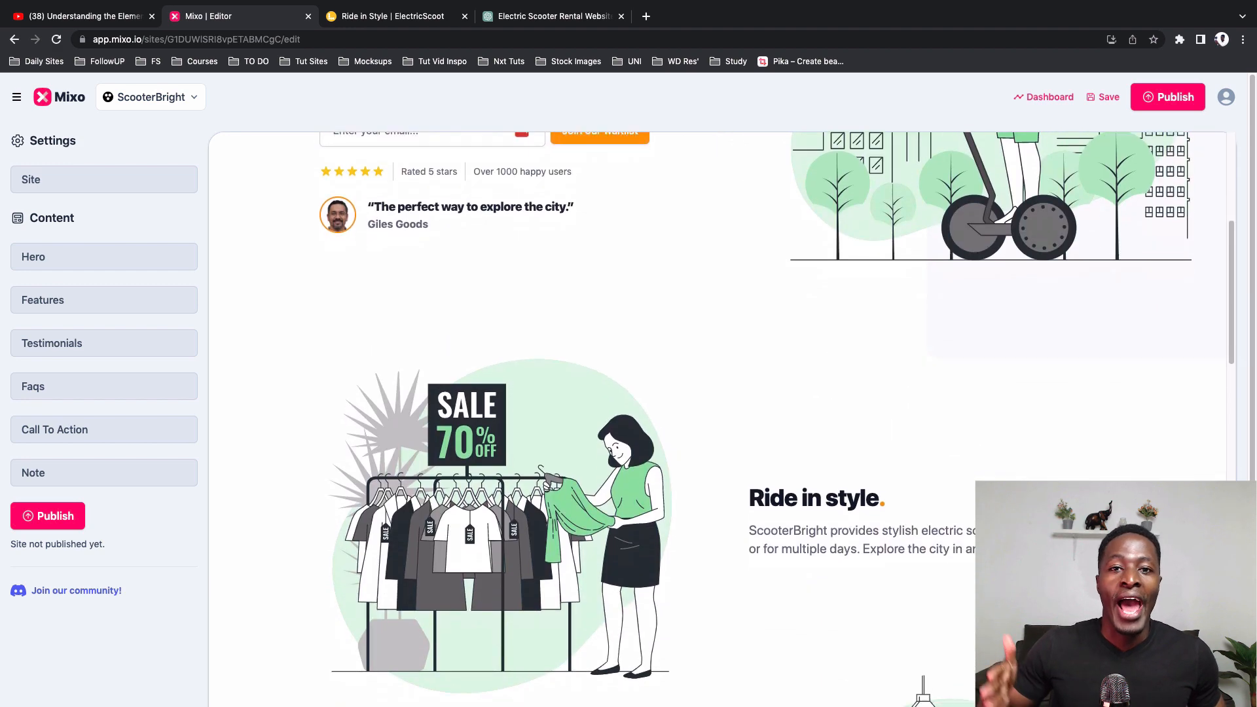
{"action": "scroll", "coordinate": [720, 419], "scroll_direction": "down", "scroll_amount": 15}
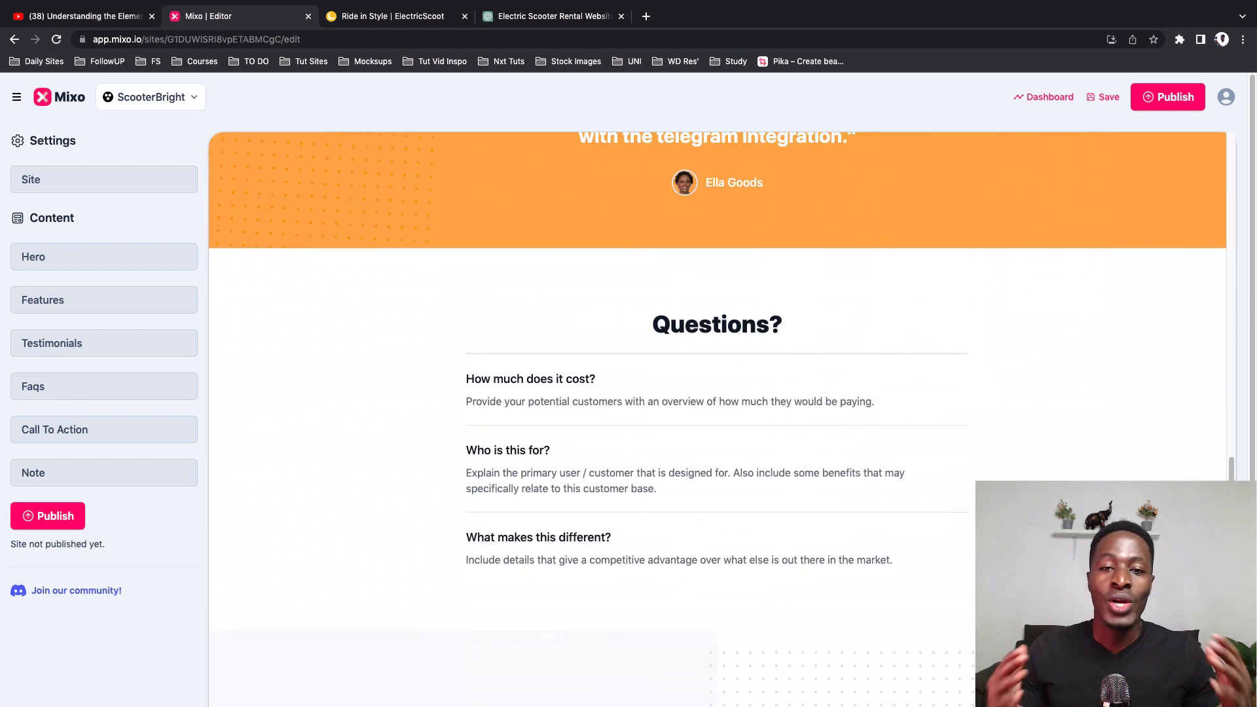
{"action": "scroll", "coordinate": [721, 419], "scroll_direction": "down", "scroll_amount": 6}
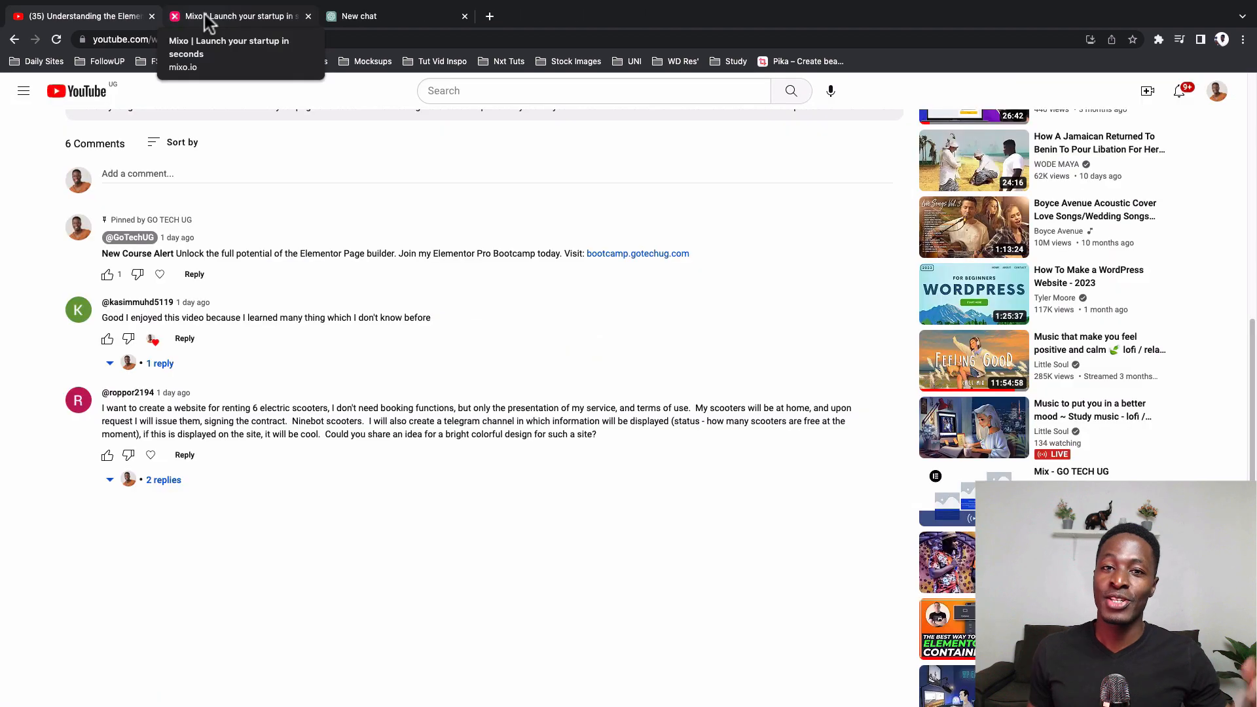
Step: Look over the Mixo home page, from its main headline to the AI-powered launcher section
{"action": "left_click", "coordinate": [204, 16]}
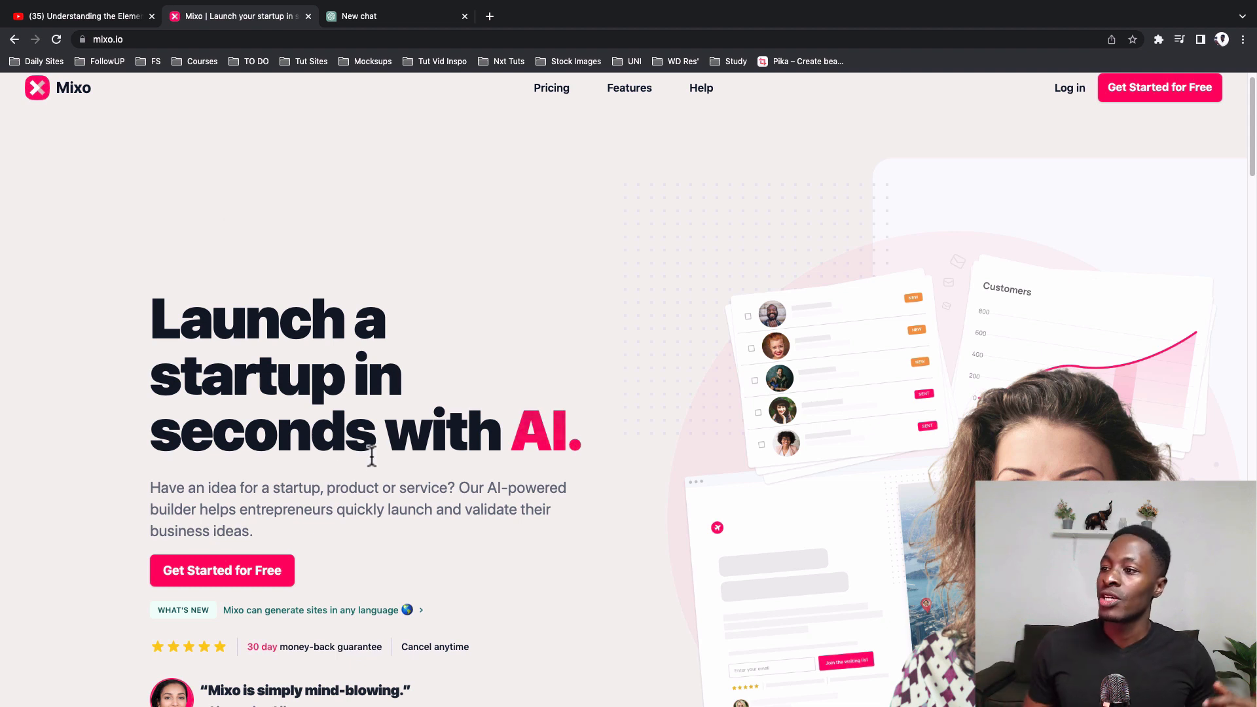
{"action": "scroll", "coordinate": [330, 392], "scroll_direction": "down", "scroll_amount": 3}
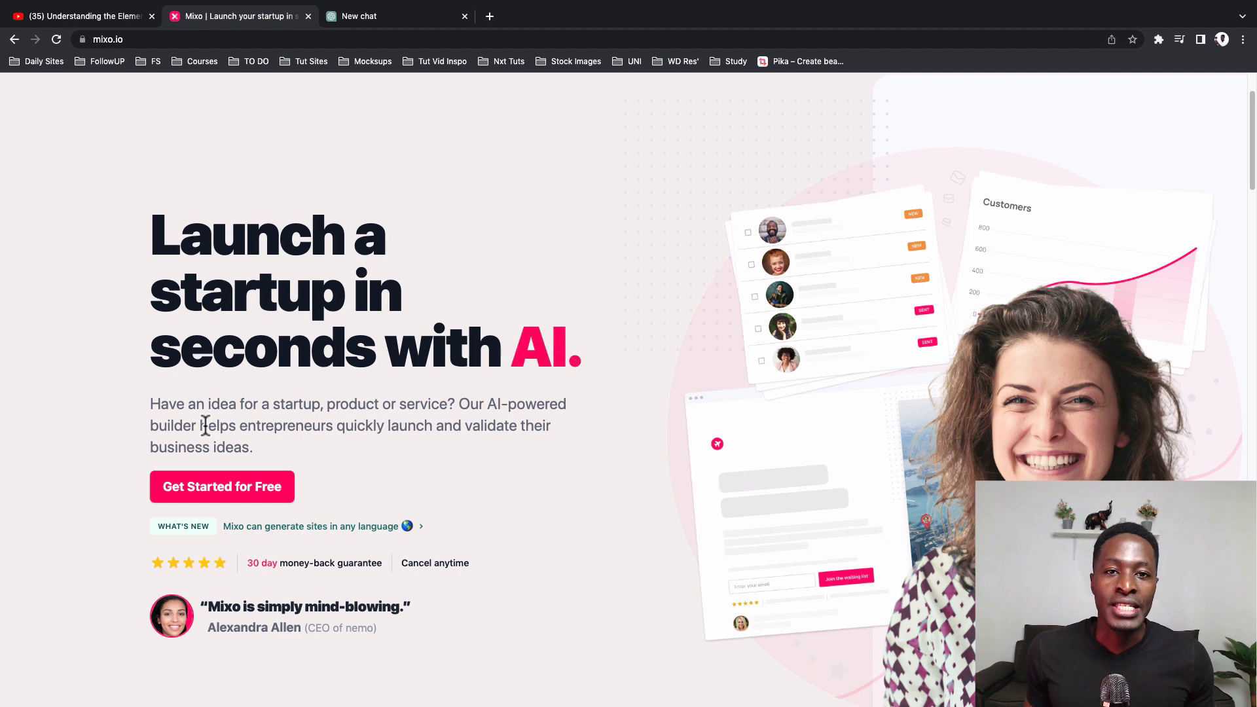
{"action": "scroll", "coordinate": [367, 517], "scroll_direction": "down", "scroll_amount": 1}
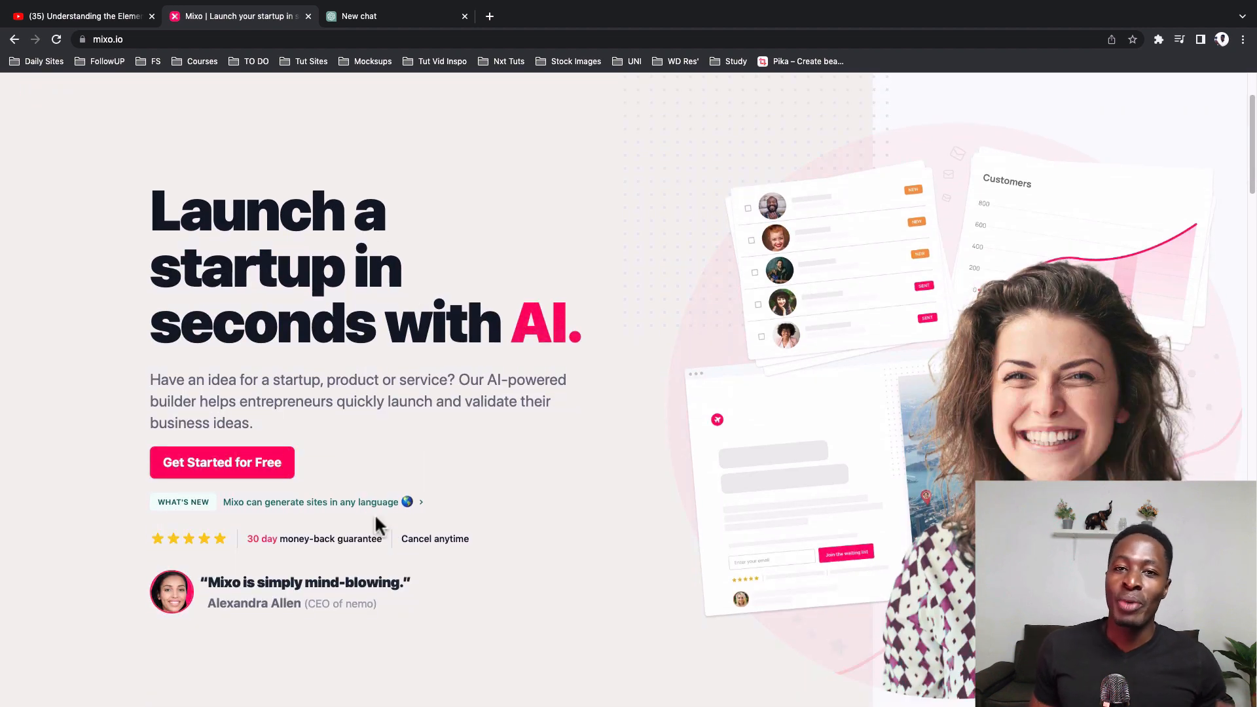
{"action": "scroll", "coordinate": [480, 554], "scroll_direction": "down", "scroll_amount": 5}
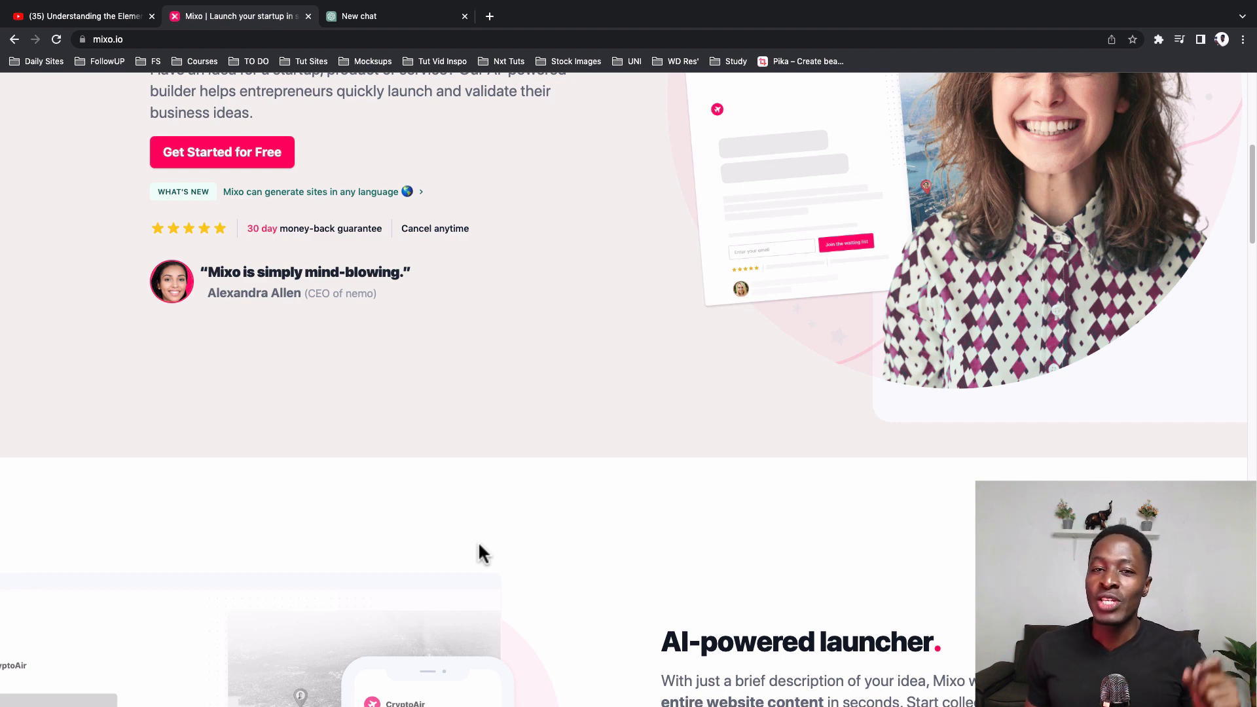
{"action": "scroll", "coordinate": [406, 448], "scroll_direction": "up", "scroll_amount": 7}
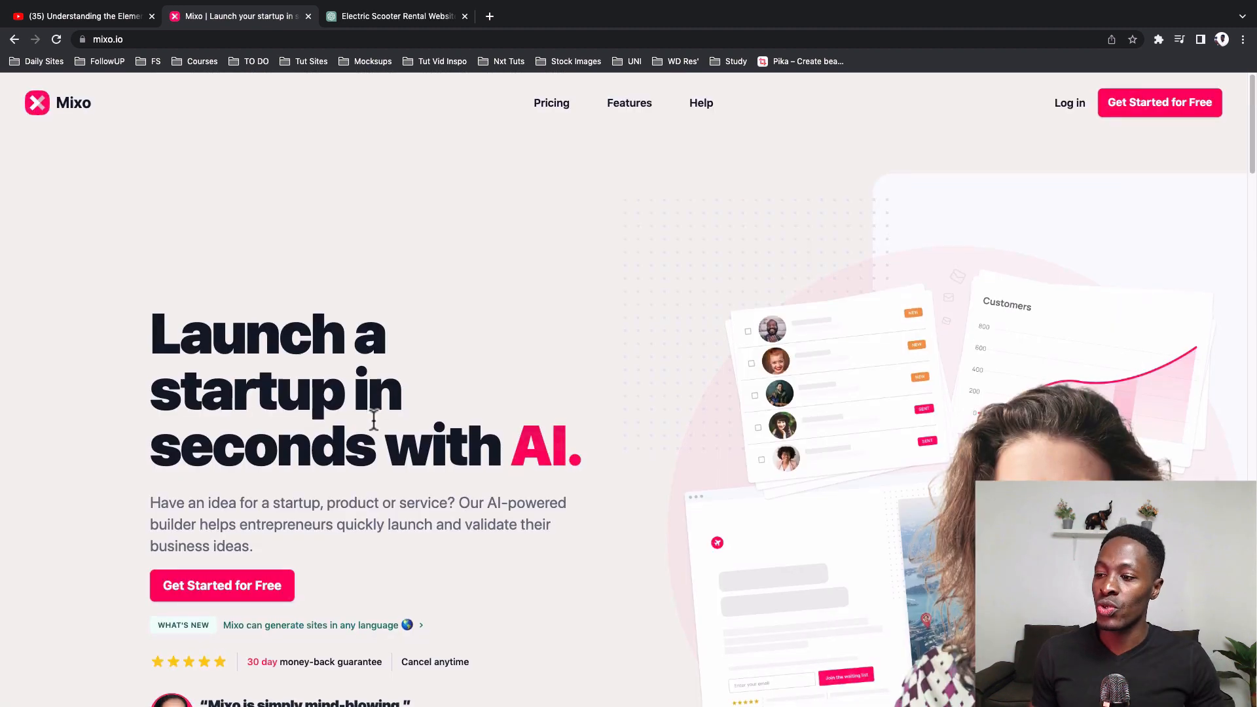
Step: Start a new free Mixo site and paste the startup idea describing a bright colorful website for renting 6 Ninebot electric scooters
{"action": "scroll", "coordinate": [374, 416], "scroll_direction": "down", "scroll_amount": 2}
{"action": "left_click", "coordinate": [180, 445]}
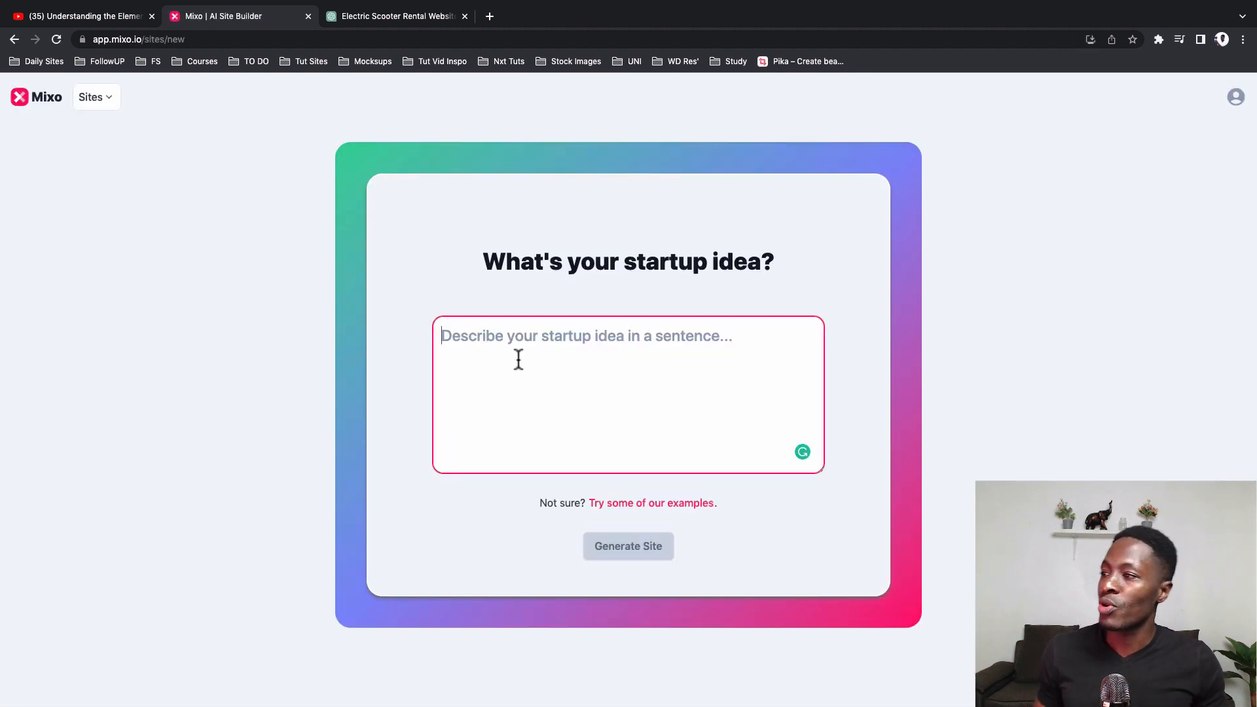
{"action": "left_click", "coordinate": [506, 353]}
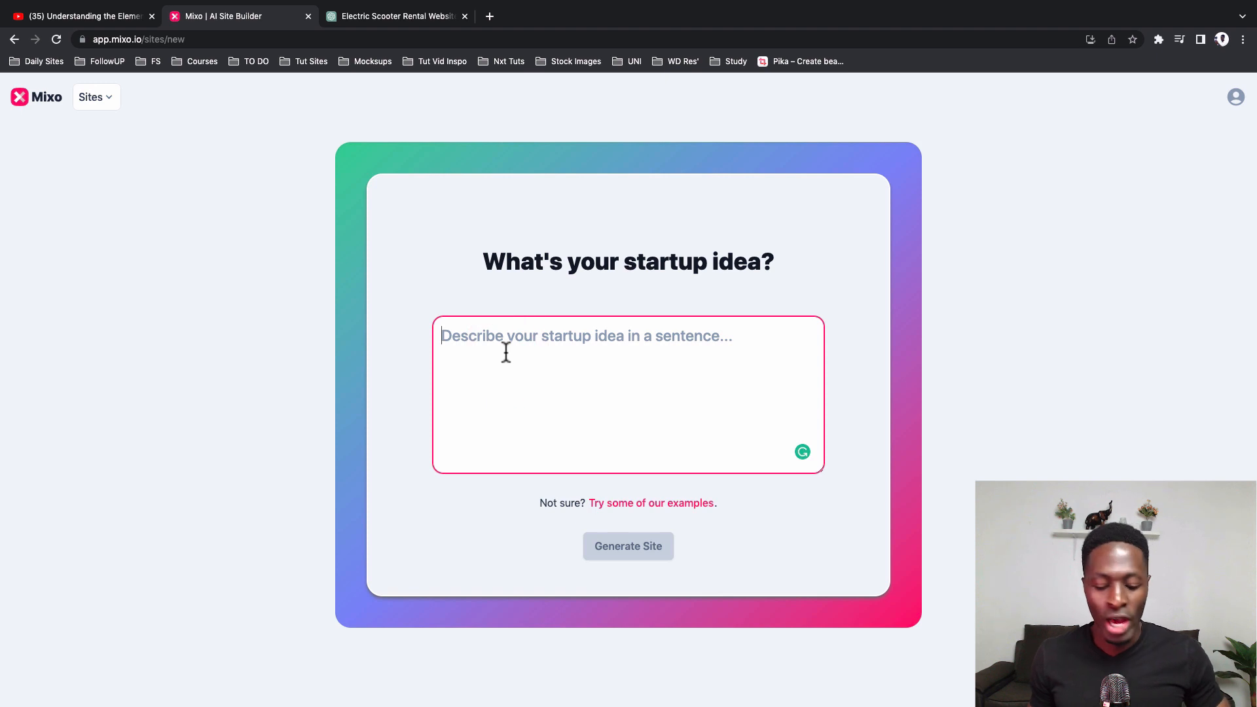
{"action": "type", "text": "create a bright colorful website for renting 6 Ninebot electric scooters. Scooters will be available for rent upon request and signing the contract"}
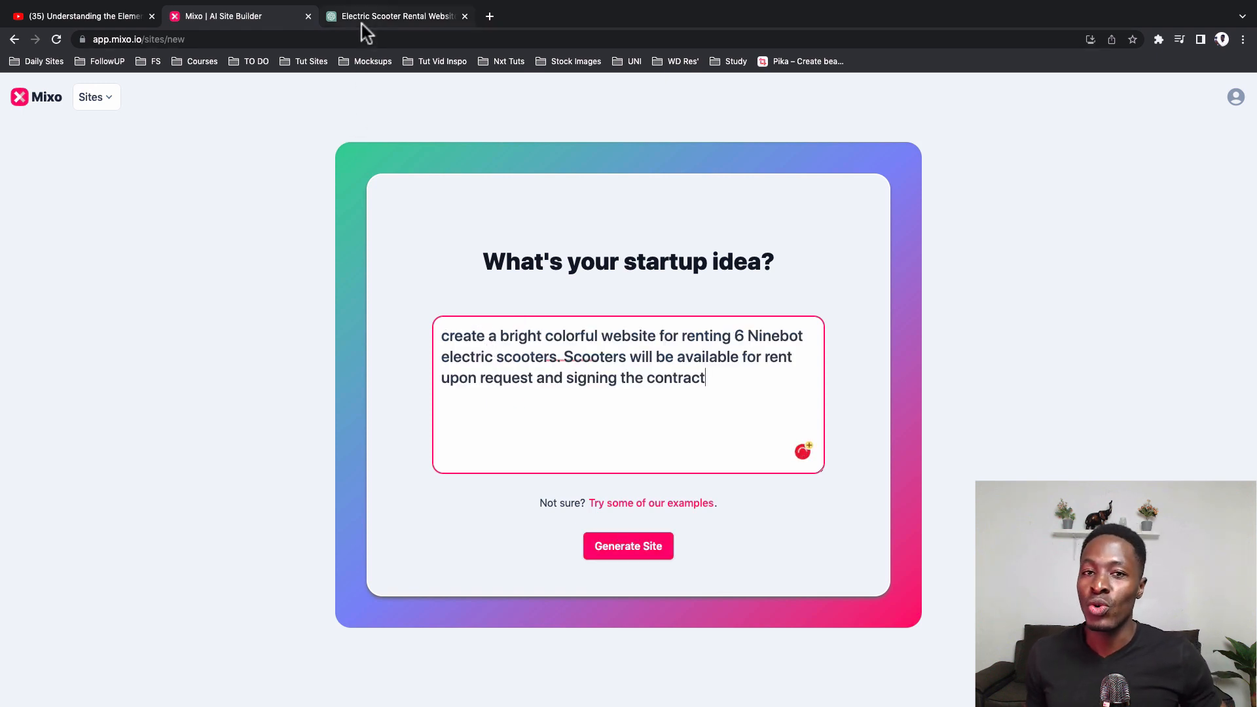
Step: Review the scooter rental request in the YouTube comments and the one-line prompt in the ChatGPT conversation
{"action": "left_click", "coordinate": [106, 17]}
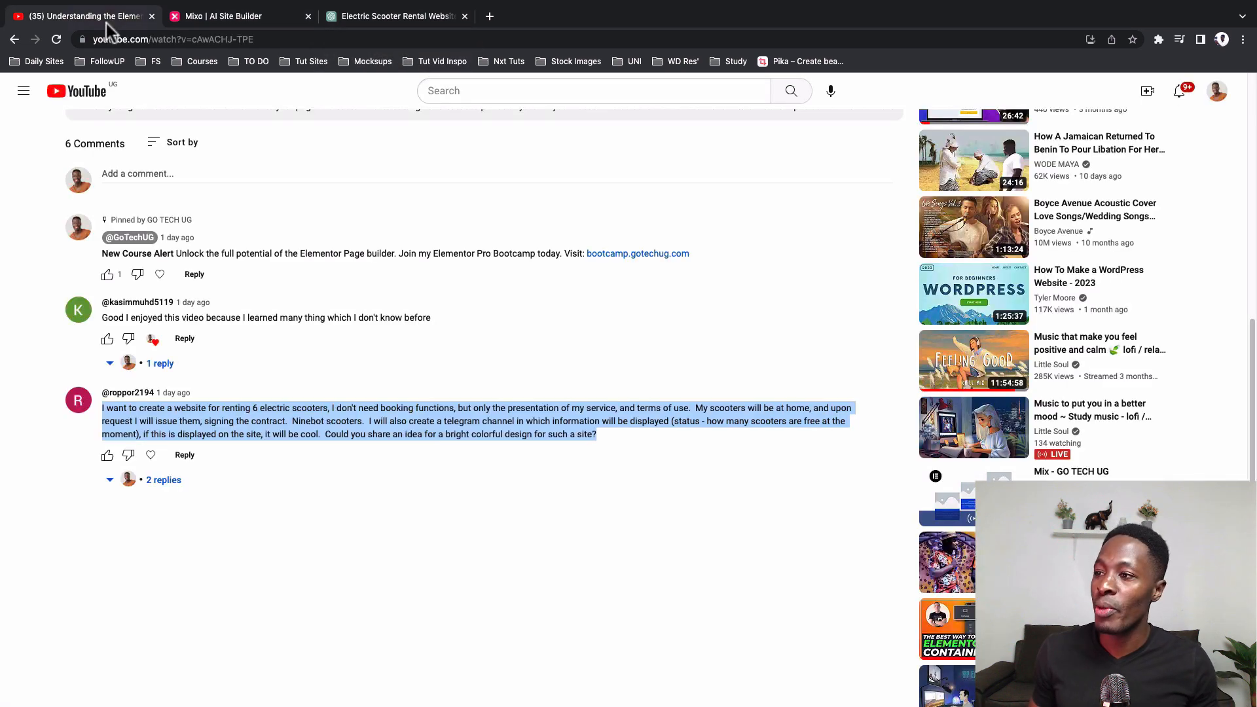
{"action": "left_click", "coordinate": [392, 18]}
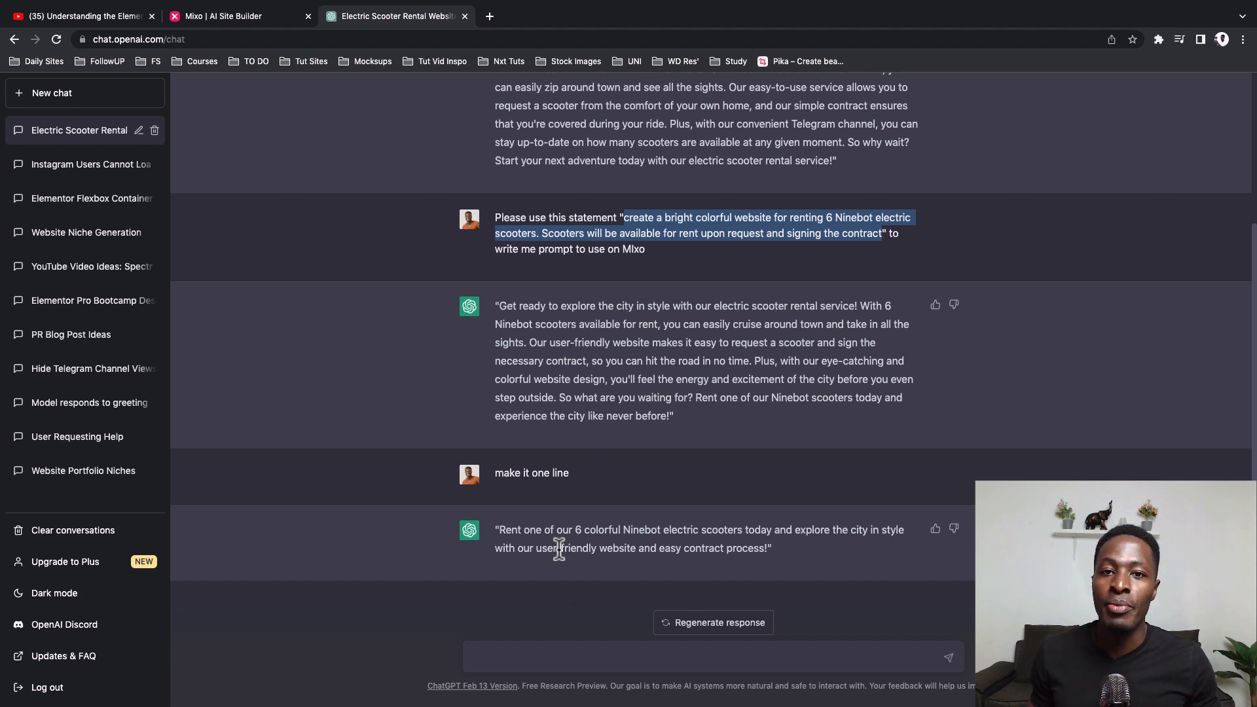
Step: Return to the Mixo site builder and generate the site from the entered scooter rental idea
{"action": "left_click", "coordinate": [241, 21]}
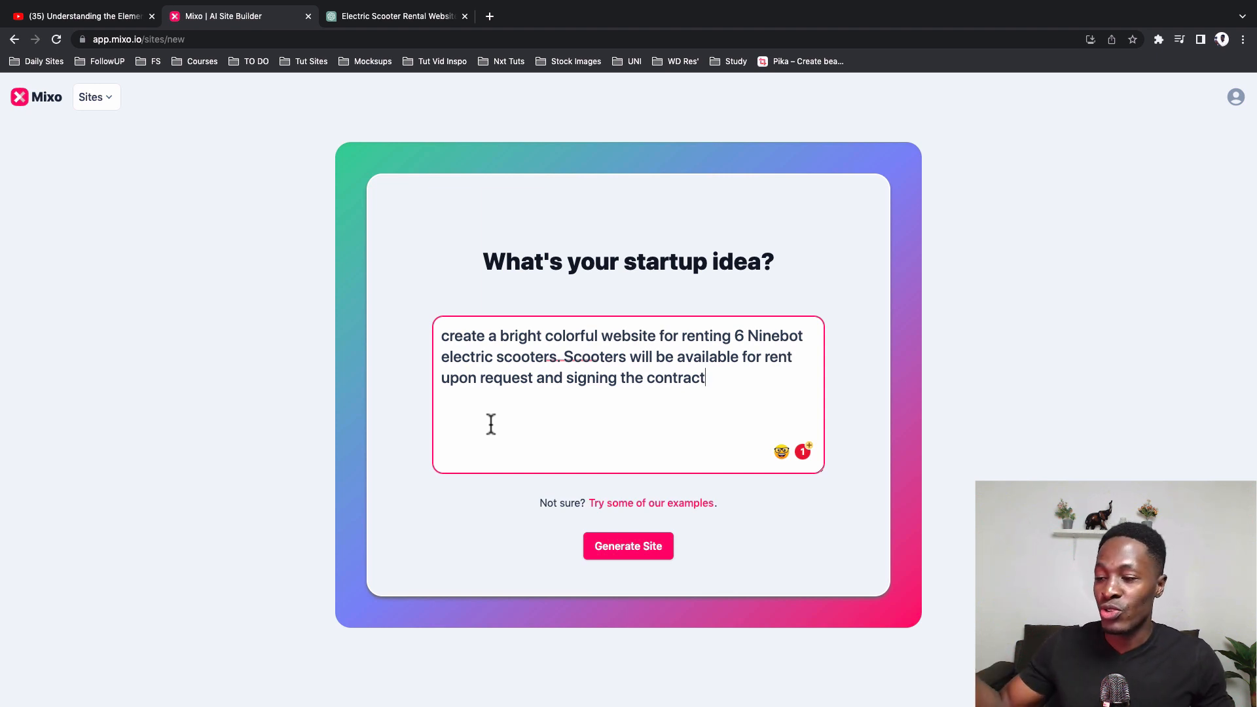
{"action": "left_click", "coordinate": [454, 530]}
{"action": "left_click", "coordinate": [614, 552]}
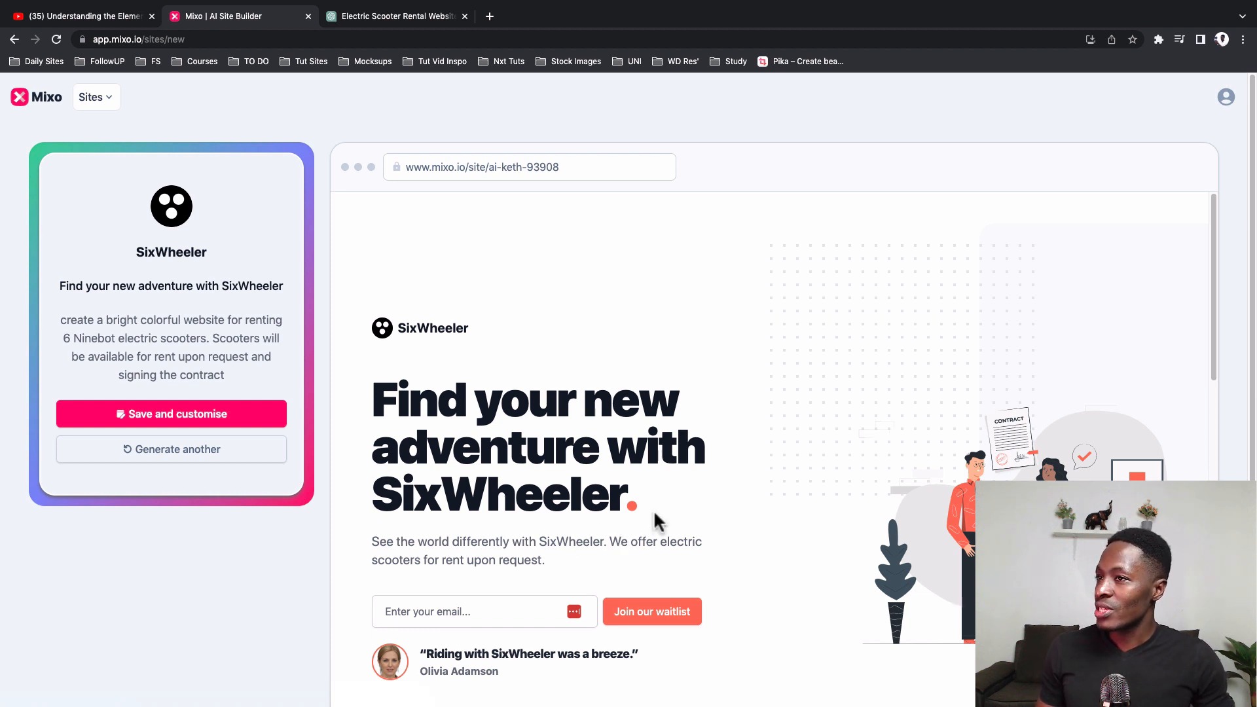
Step: Review the SixWheeler site's hero section and its headline, and try submitting the waitlist form with an empty email field
{"action": "scroll", "coordinate": [654, 509], "scroll_direction": "down", "scroll_amount": 2}
{"action": "scroll", "coordinate": [766, 524], "scroll_direction": "up", "scroll_amount": 2}
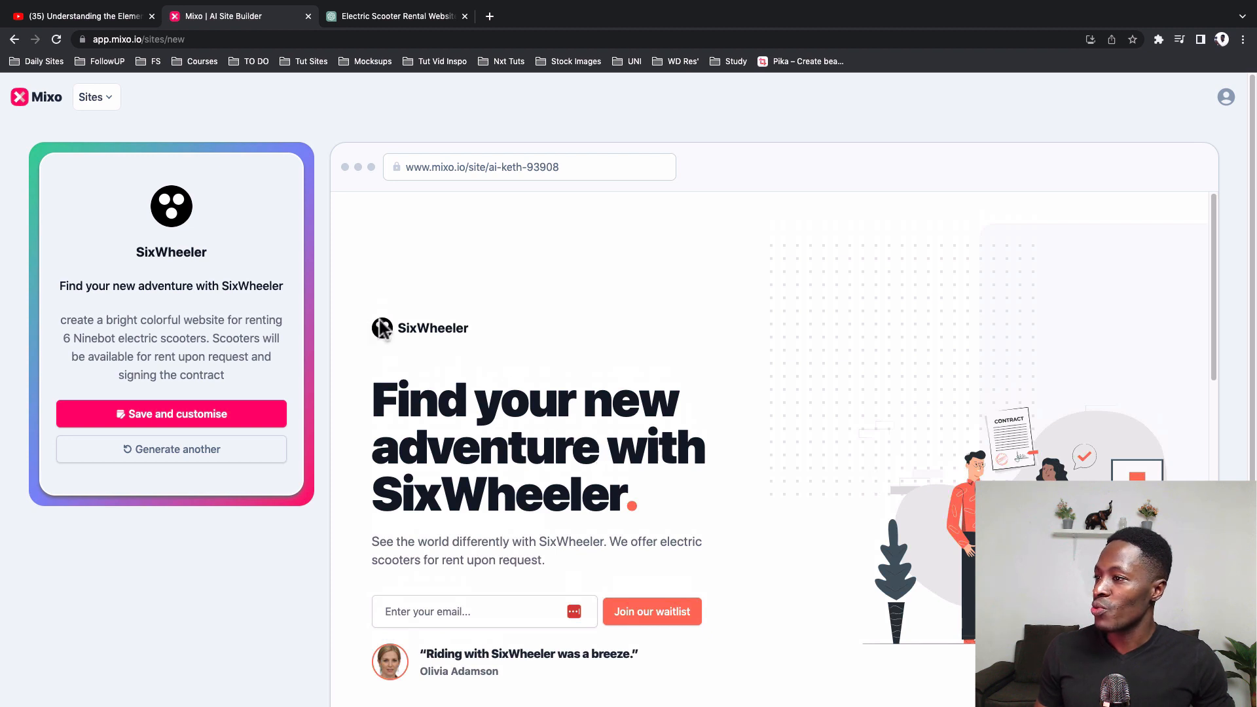
{"action": "scroll", "coordinate": [439, 330], "scroll_direction": "down", "scroll_amount": 3}
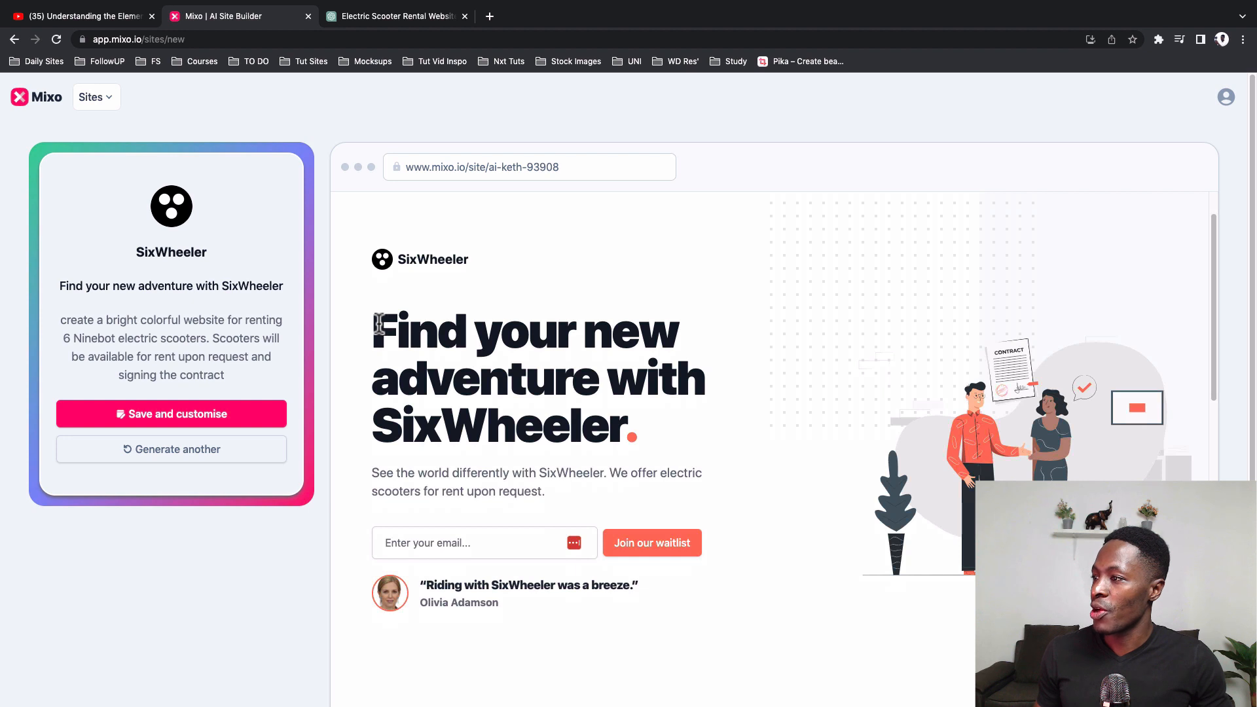
{"action": "left_click_drag", "start_coordinate": [374, 326], "coordinate": [625, 433]}
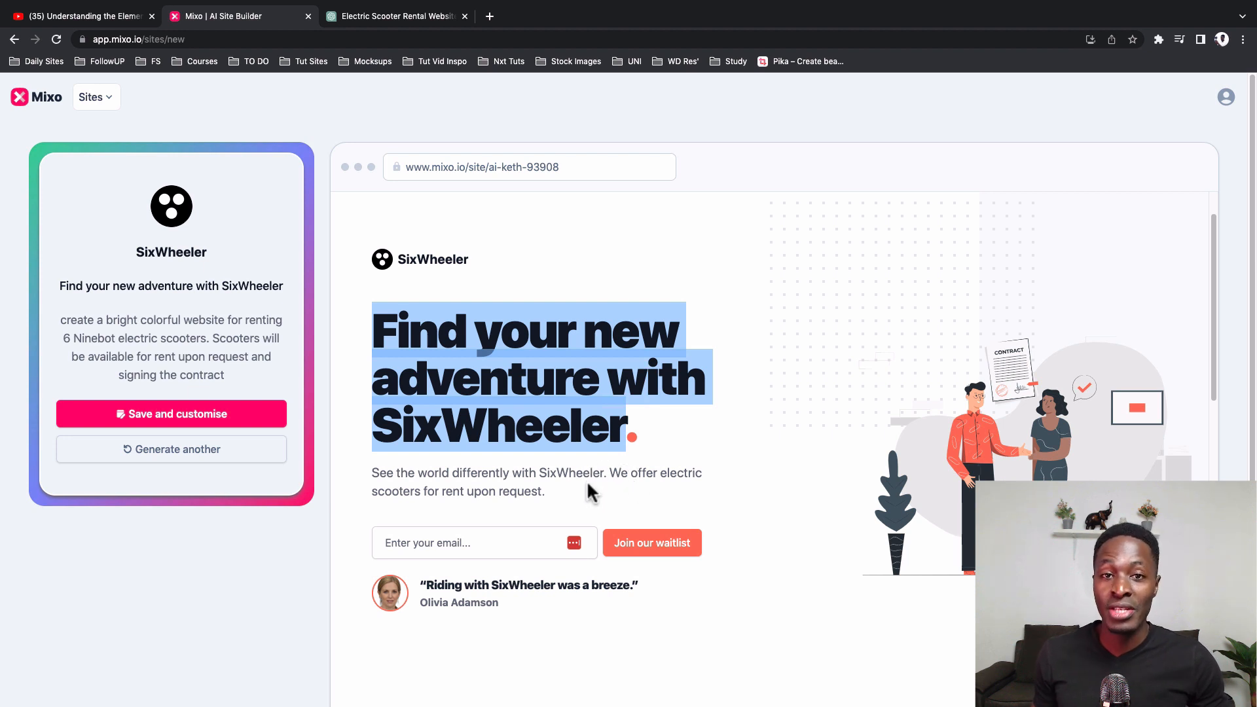
{"action": "scroll", "coordinate": [426, 363], "scroll_direction": "down", "scroll_amount": 5}
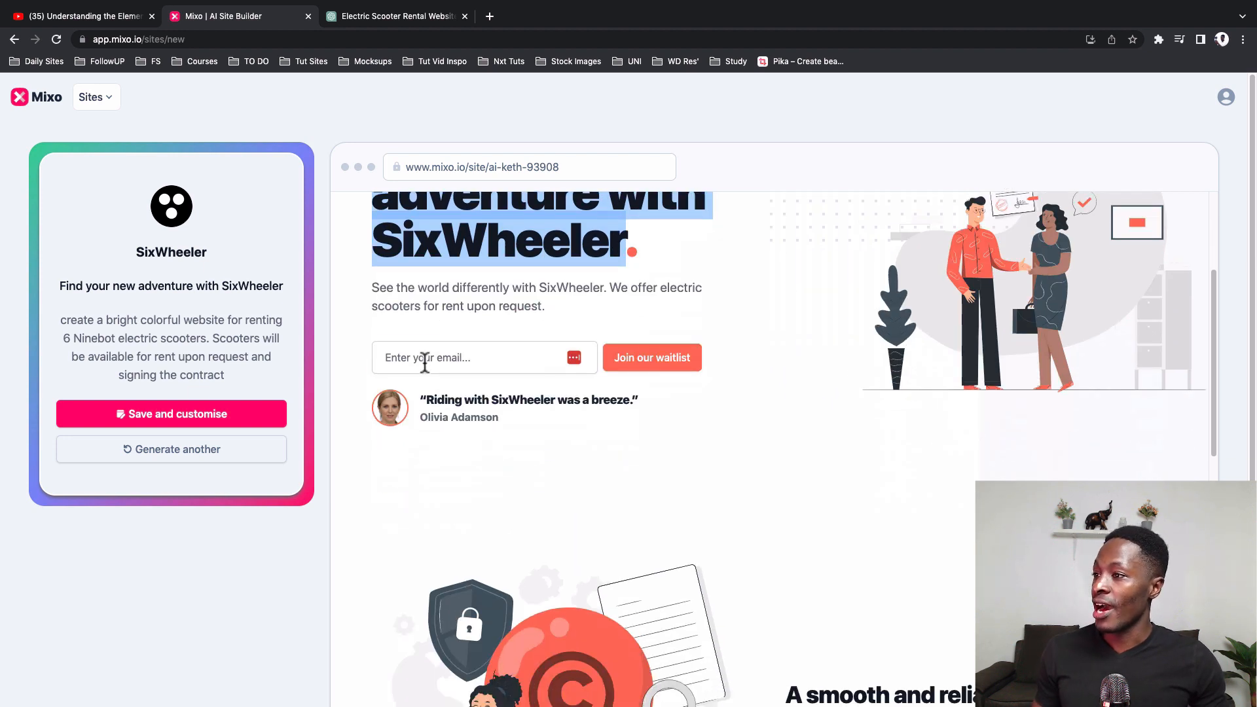
{"action": "left_click", "coordinate": [426, 363]}
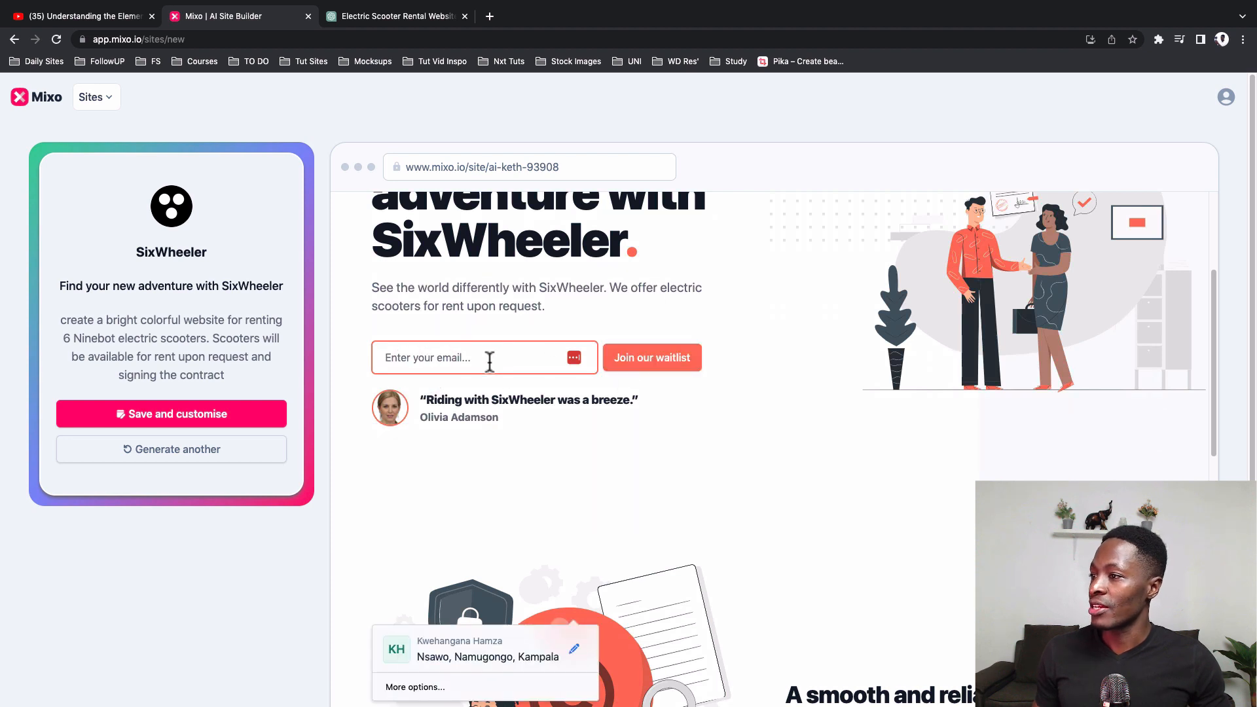
{"action": "key", "text": "Return"}
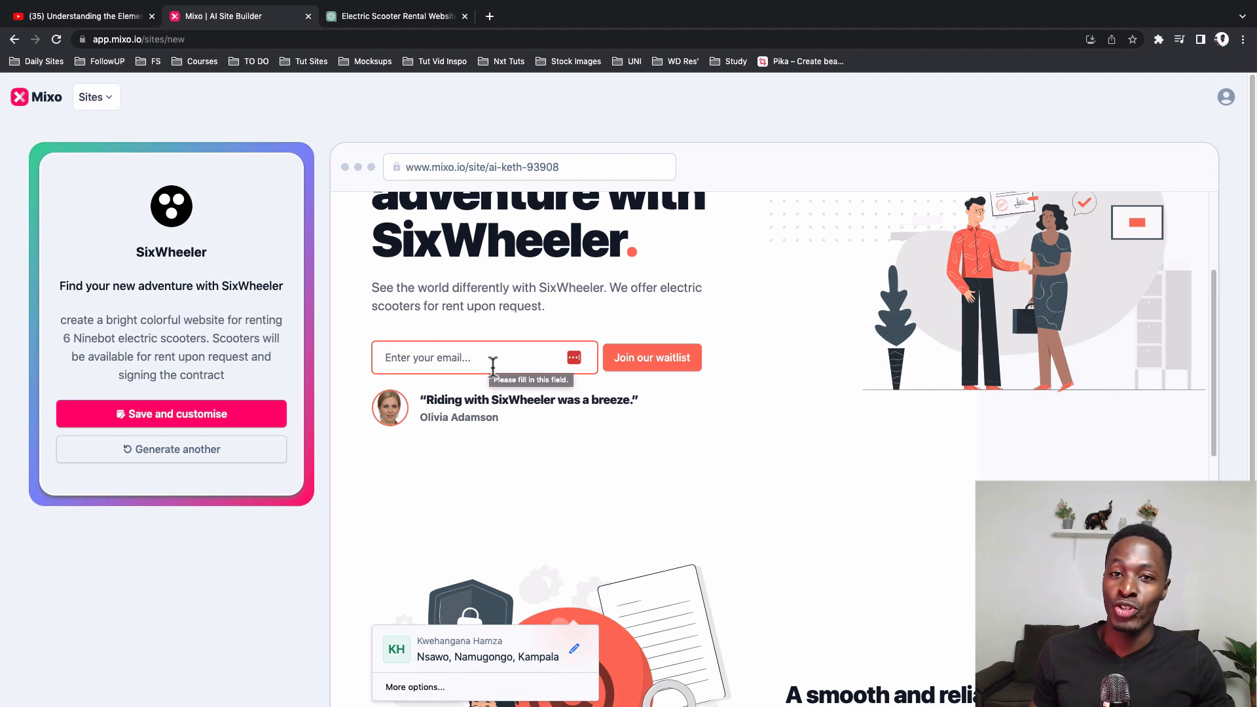
Step: Examine the SixWheeler site's lower sections, from the ride and rental agreement features to the community sign-up
{"action": "scroll", "coordinate": [548, 472], "scroll_direction": "down", "scroll_amount": 1}
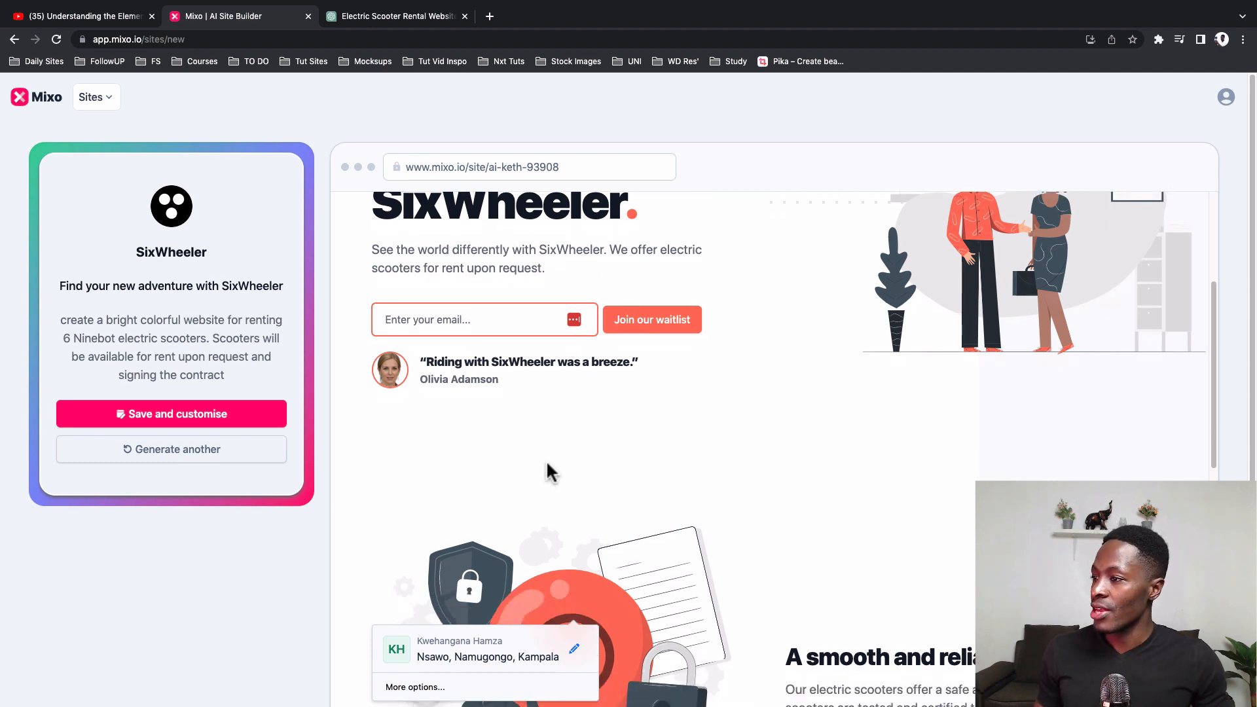
{"action": "scroll", "coordinate": [701, 463], "scroll_direction": "down", "scroll_amount": 6}
{"action": "scroll", "coordinate": [736, 433], "scroll_direction": "up", "scroll_amount": 3}
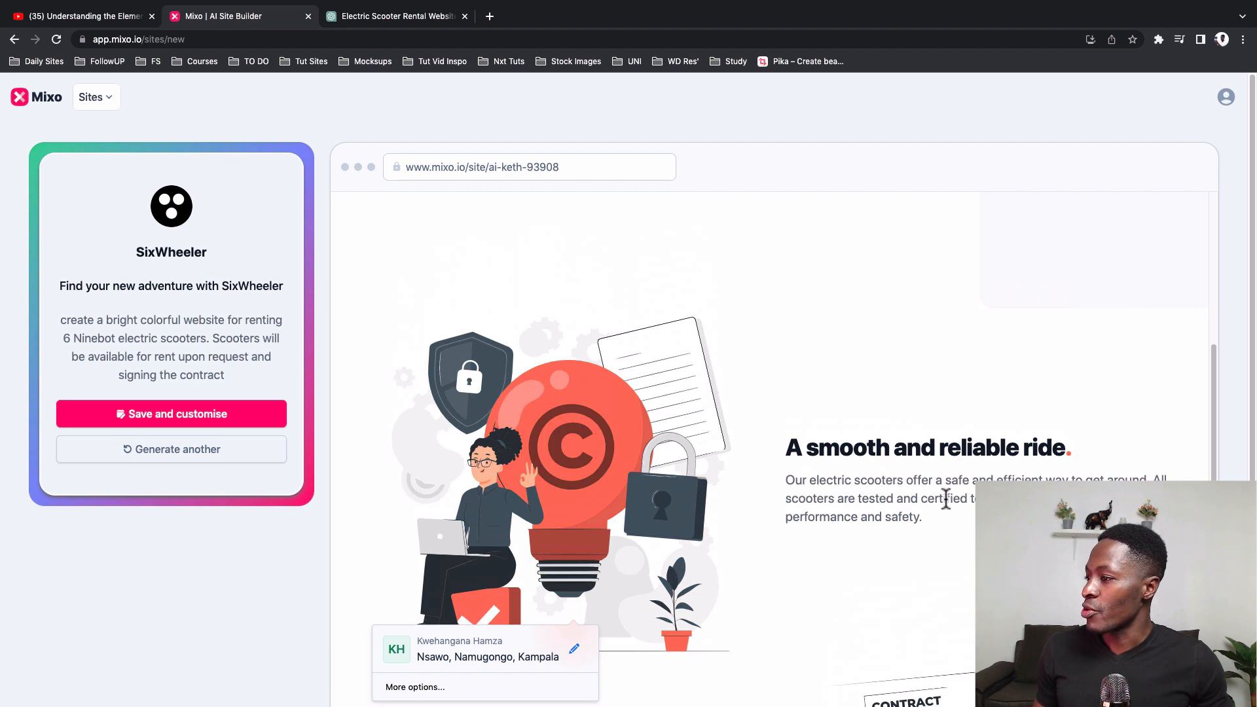
{"action": "scroll", "coordinate": [946, 500], "scroll_direction": "down", "scroll_amount": 5}
{"action": "scroll", "coordinate": [937, 501], "scroll_direction": "up", "scroll_amount": 4}
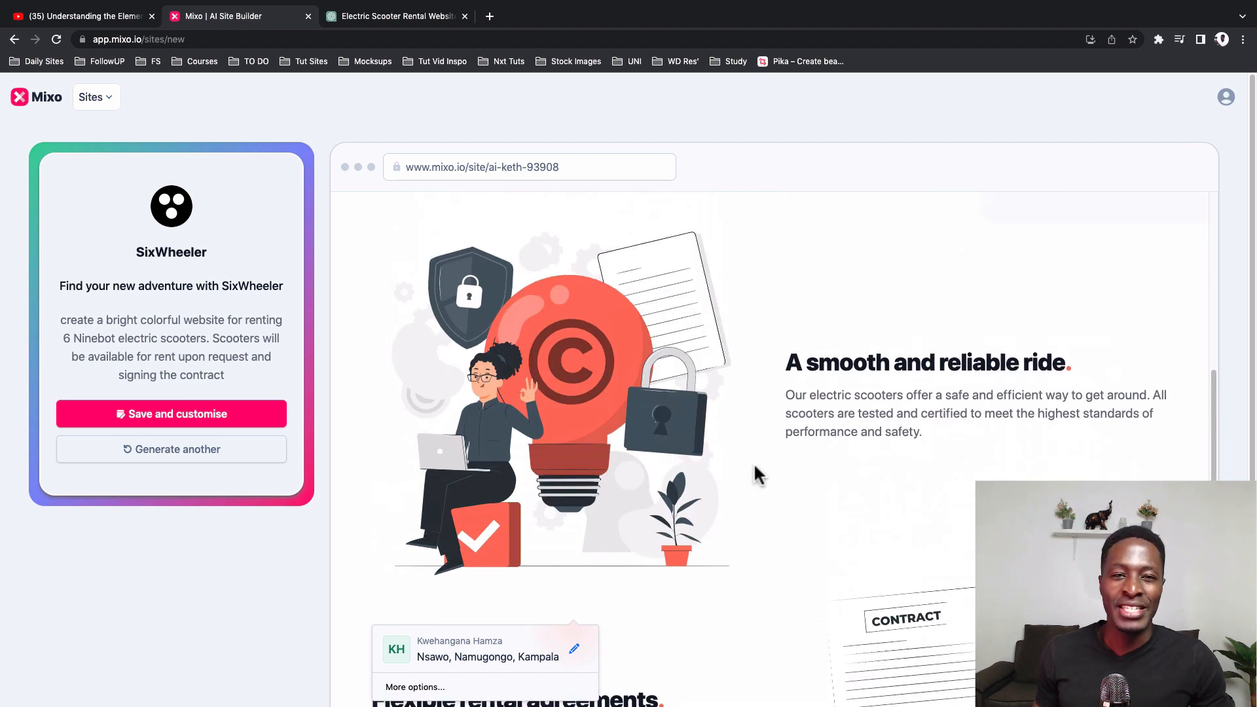
{"action": "scroll", "coordinate": [730, 478], "scroll_direction": "down", "scroll_amount": 3}
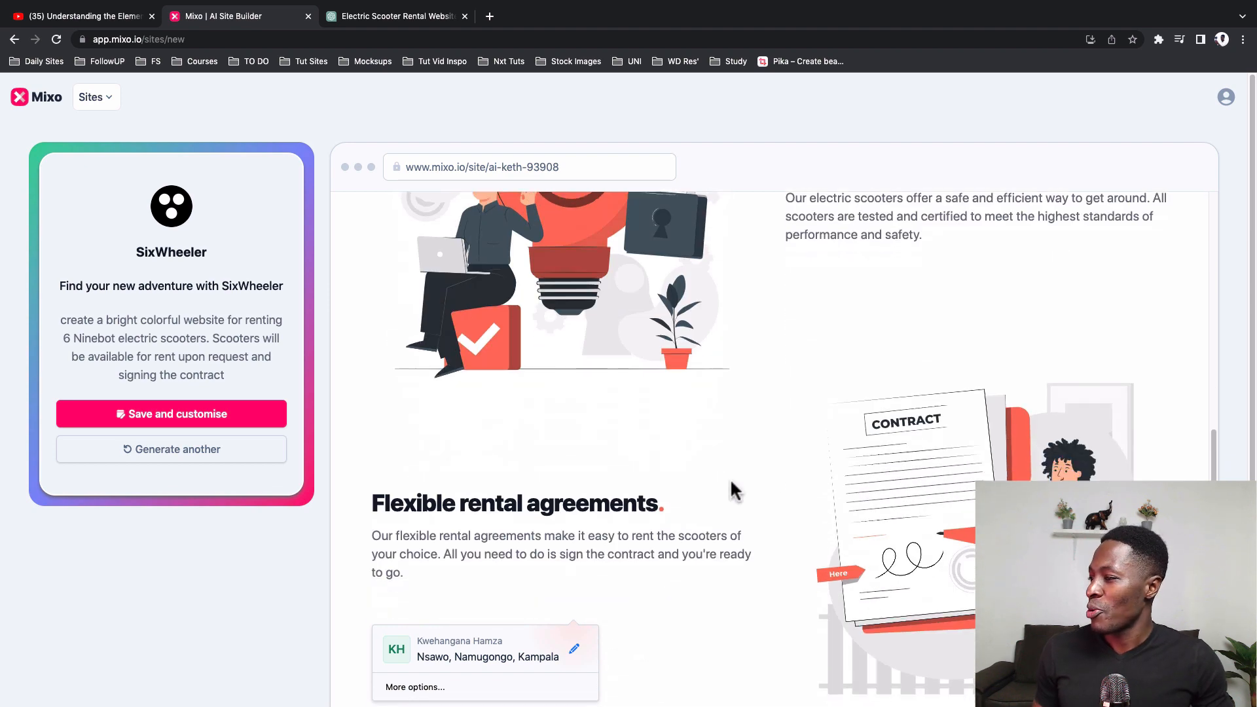
{"action": "left_click", "coordinate": [634, 617]}
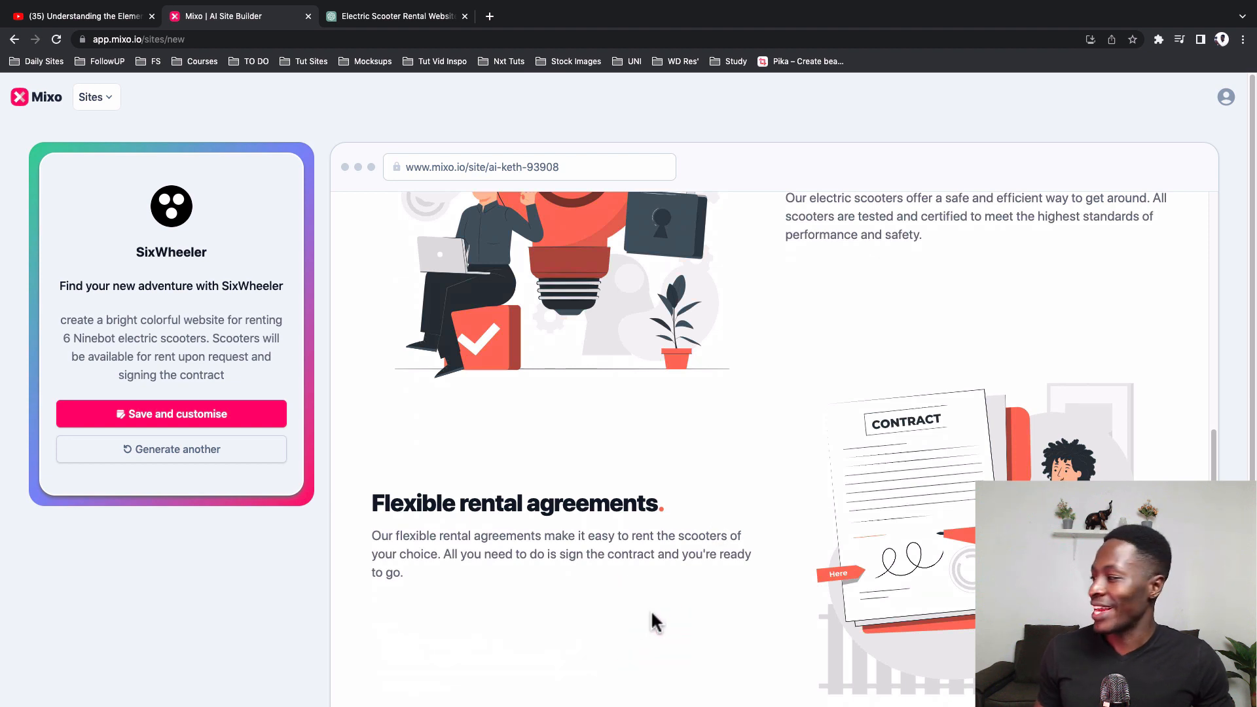
{"action": "scroll", "coordinate": [738, 613], "scroll_direction": "down", "scroll_amount": 2}
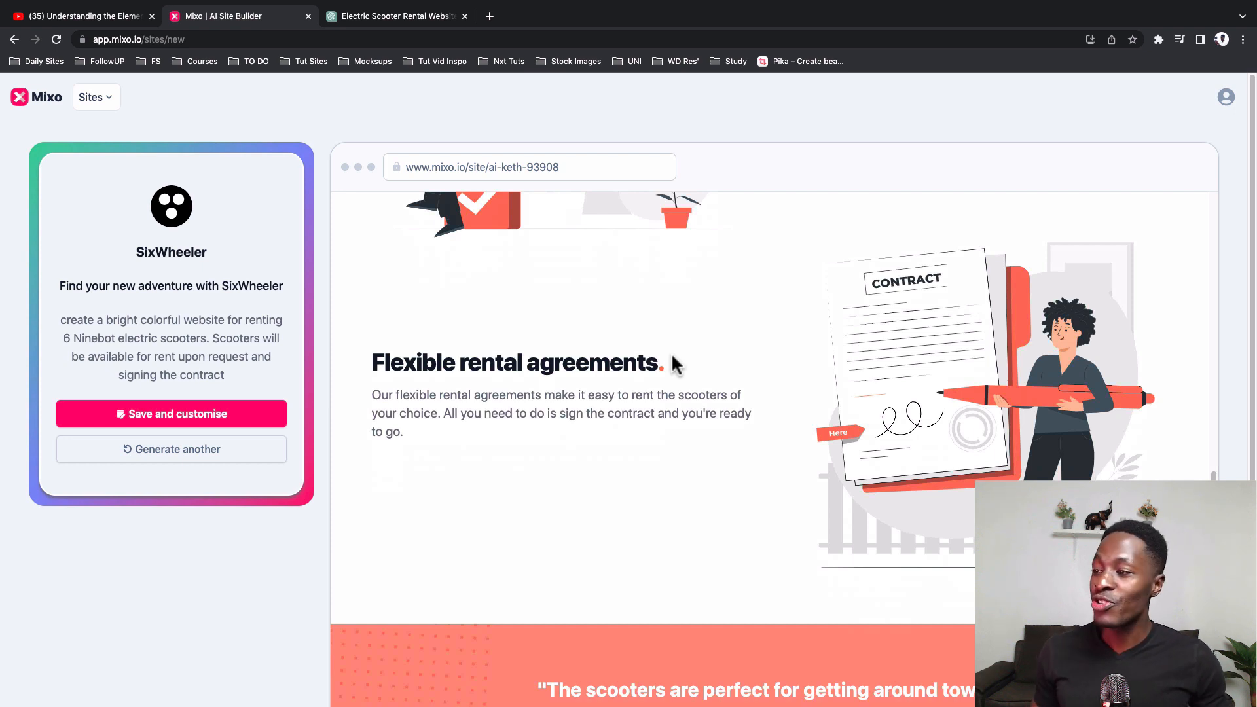
{"action": "scroll", "coordinate": [681, 489], "scroll_direction": "down", "scroll_amount": 8}
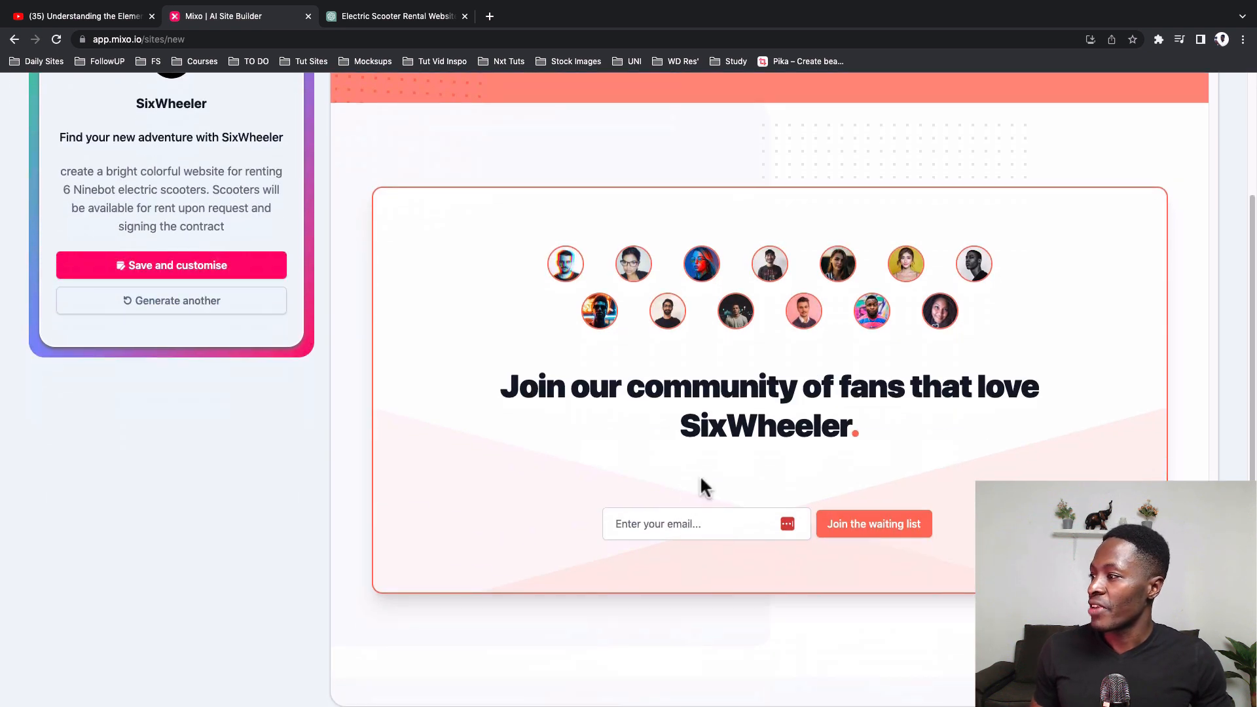
{"action": "scroll", "coordinate": [772, 471], "scroll_direction": "up", "scroll_amount": 3}
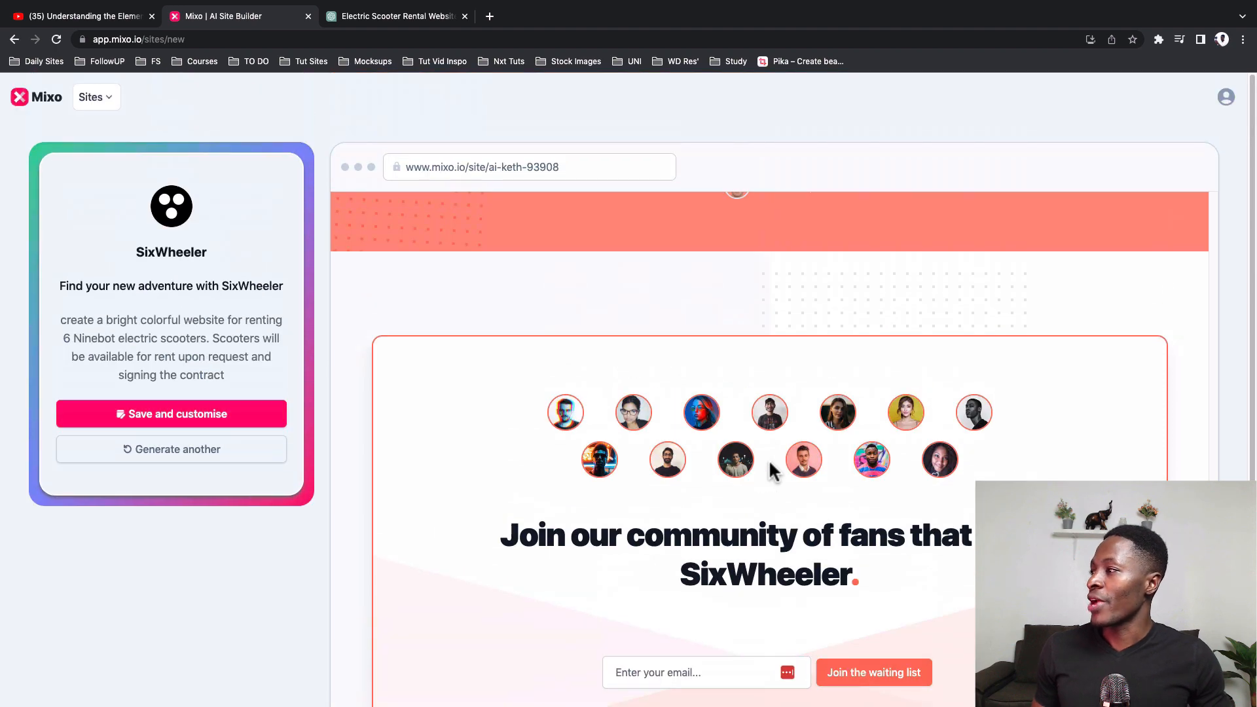
Step: Discard the unsaved SixWheeler site and generate another version from the same scooter rental idea
{"action": "scroll", "coordinate": [753, 339], "scroll_direction": "up", "scroll_amount": 15}
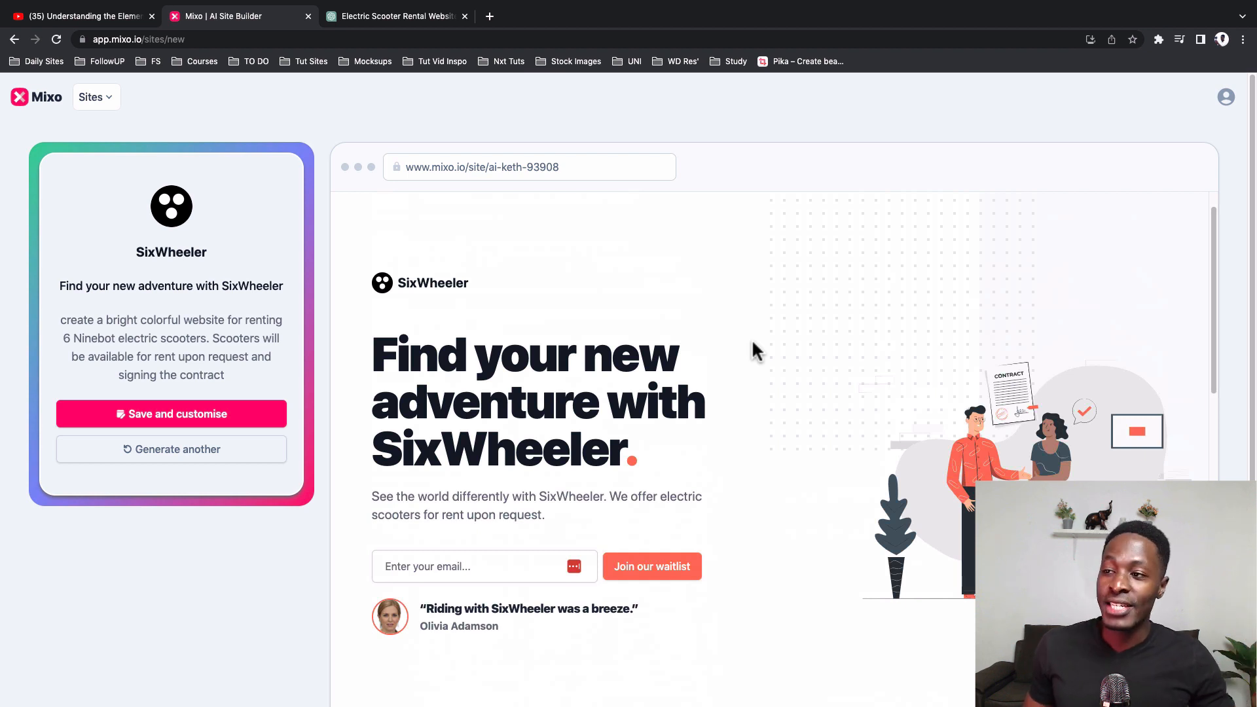
{"action": "left_click", "coordinate": [192, 456]}
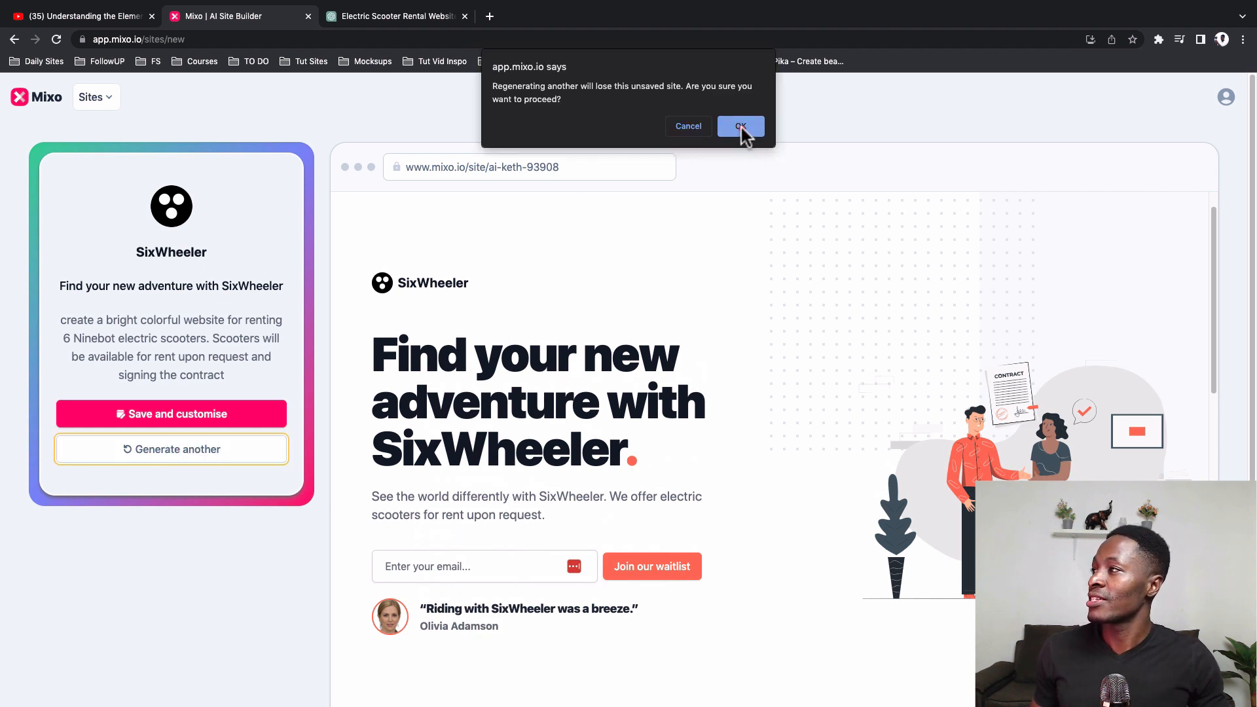
{"action": "left_click", "coordinate": [741, 126]}
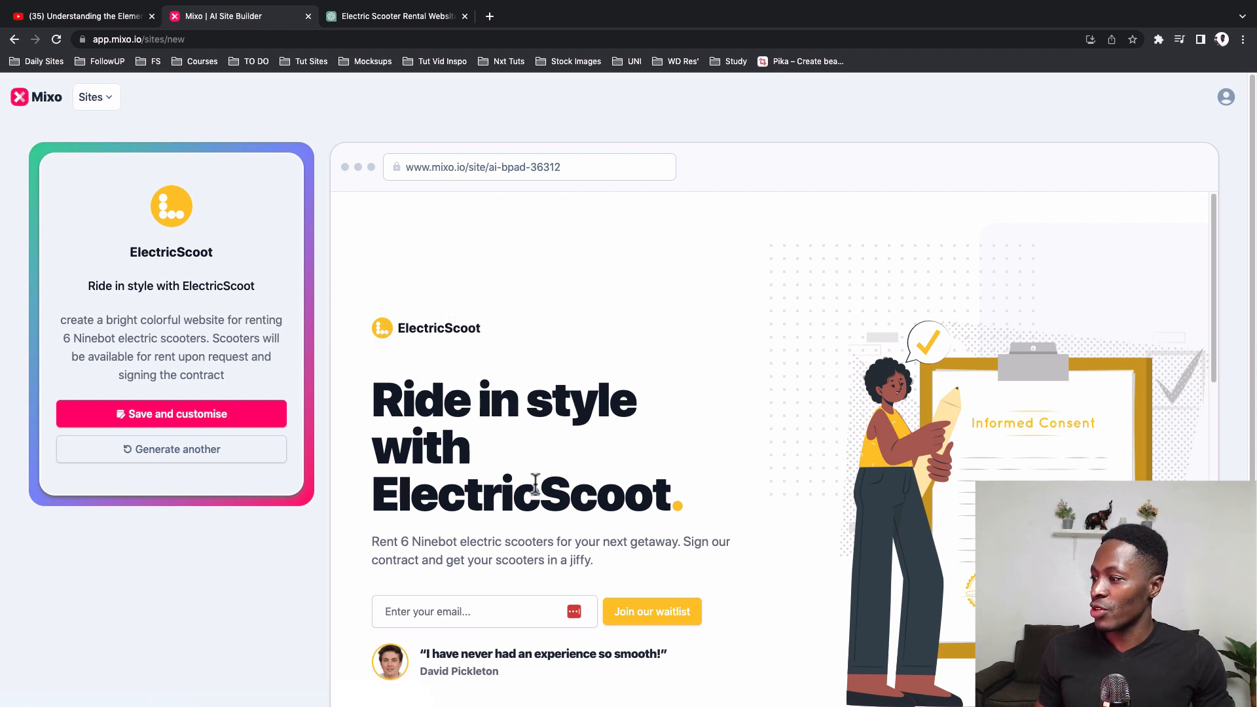
Step: Read the ElectricScoot site's hero section, covering the headline, the Ninebot rental description and the testimonial
{"action": "scroll", "coordinate": [536, 484], "scroll_direction": "down", "scroll_amount": 2}
{"action": "left_click_drag", "start_coordinate": [372, 395], "coordinate": [553, 396]}
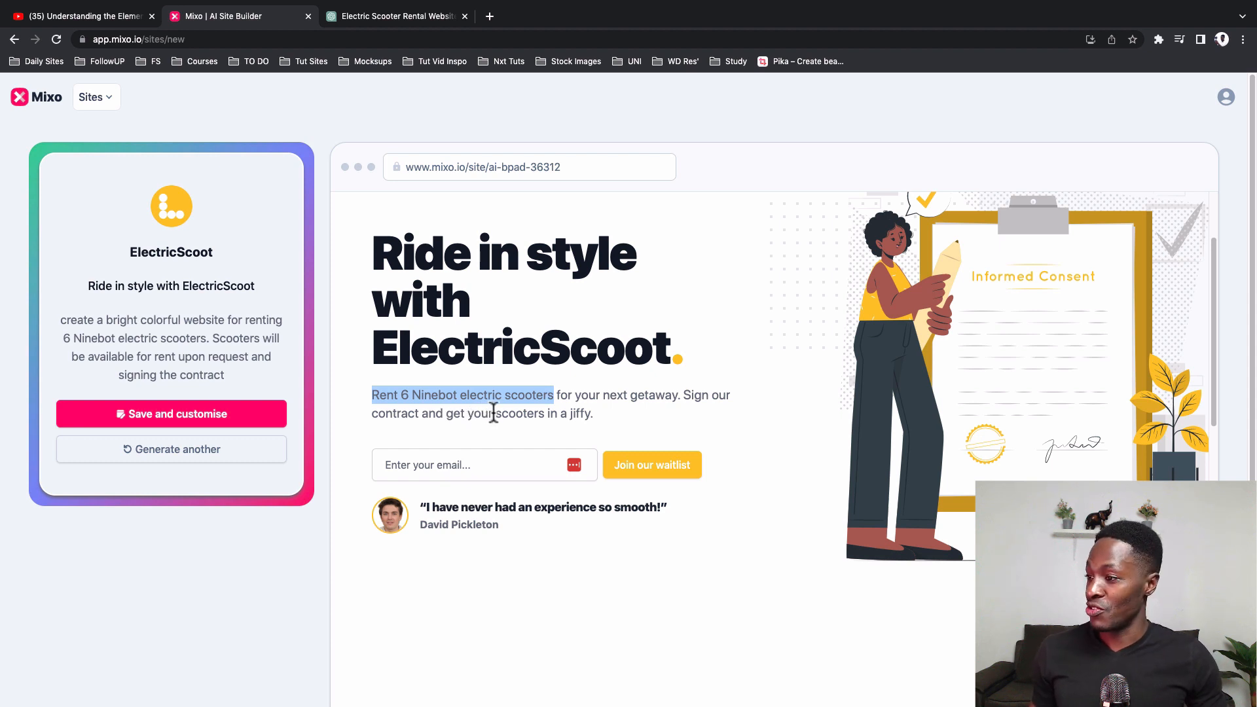
{"action": "left_click", "coordinate": [494, 414]}
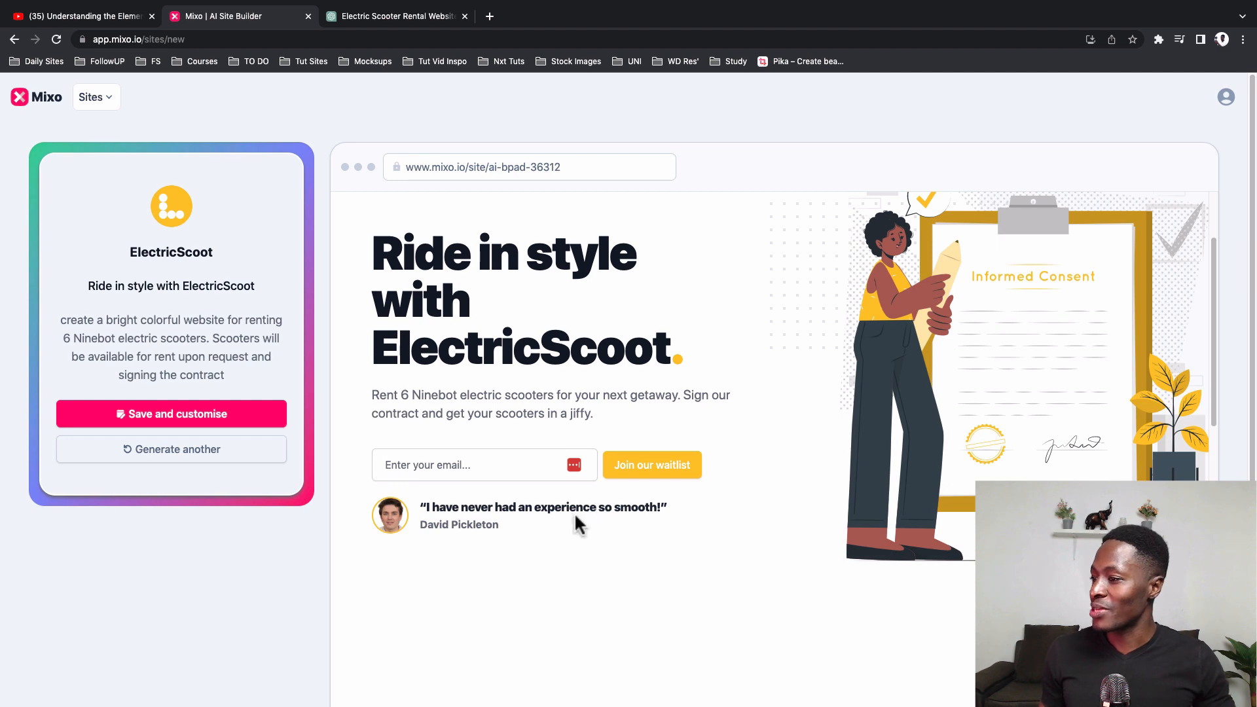
{"action": "scroll", "coordinate": [512, 532], "scroll_direction": "down", "scroll_amount": 1}
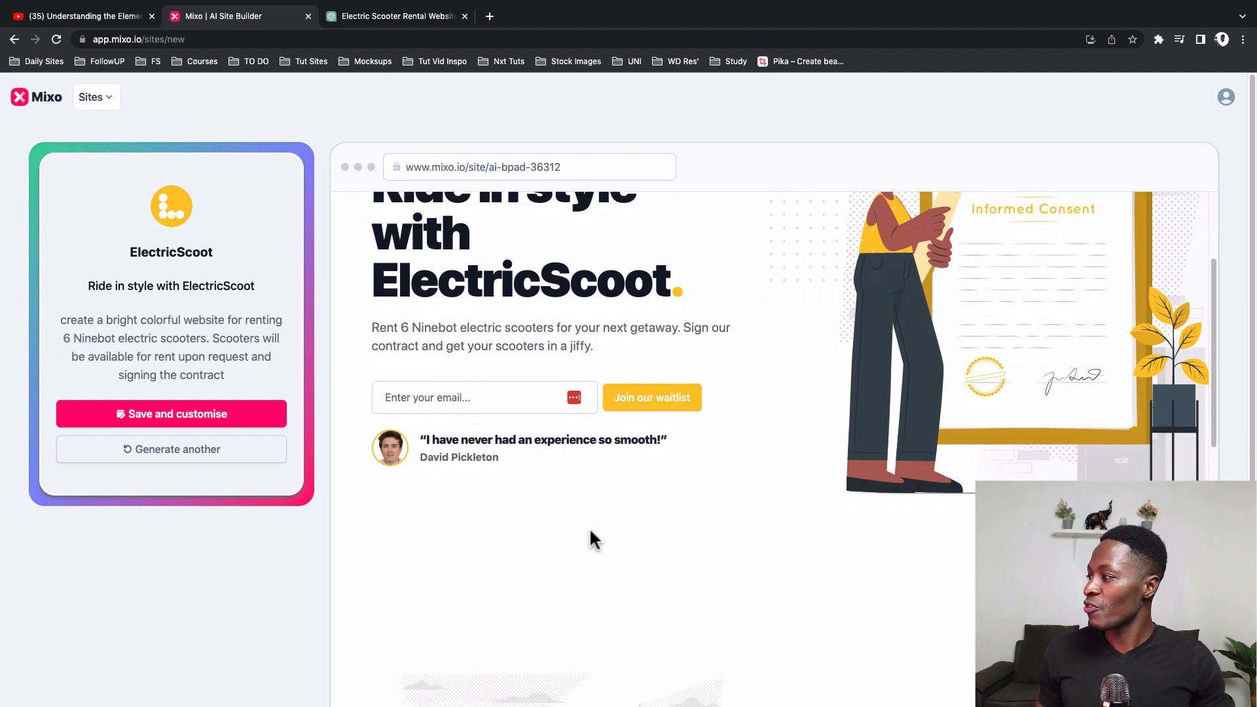
{"action": "scroll", "coordinate": [590, 533], "scroll_direction": "up", "scroll_amount": 3}
{"action": "scroll", "coordinate": [957, 507], "scroll_direction": "down", "scroll_amount": 8}
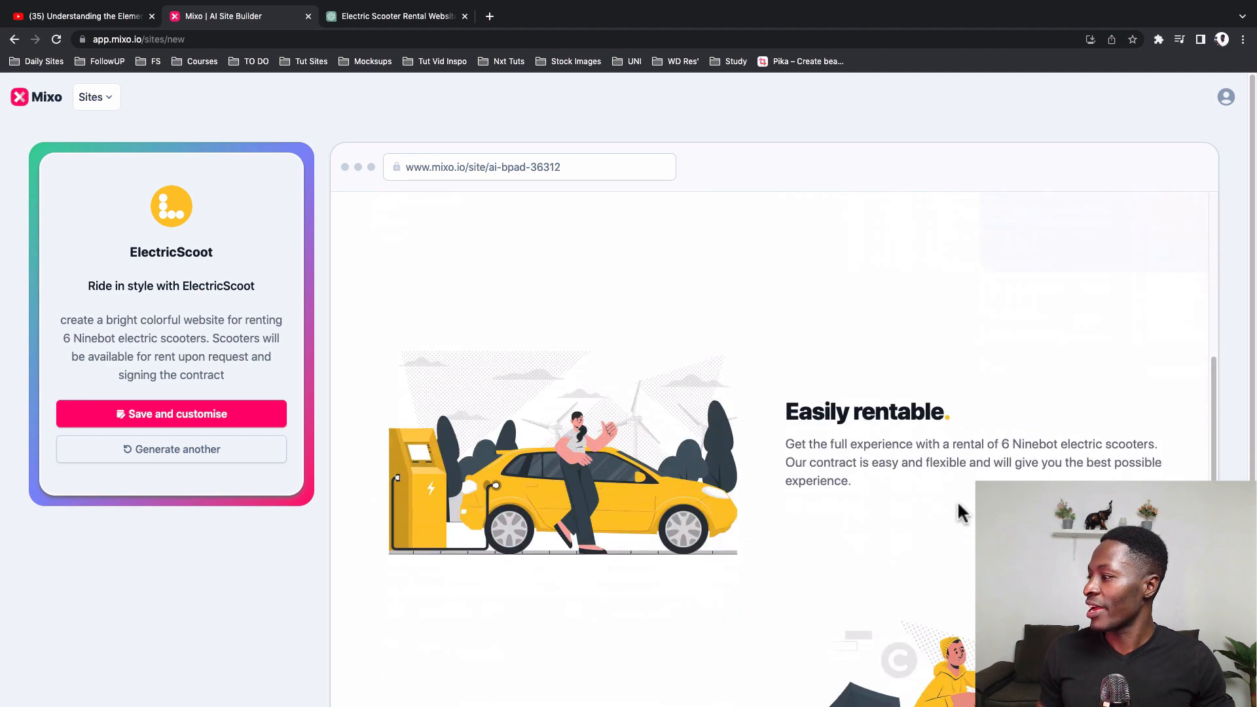
Step: Examine the "Easily rentable" and "Quick setup" features, the testimonial banner and the community sign-up of the ElectricScoot site
{"action": "scroll", "coordinate": [959, 505], "scroll_direction": "down", "scroll_amount": 2}
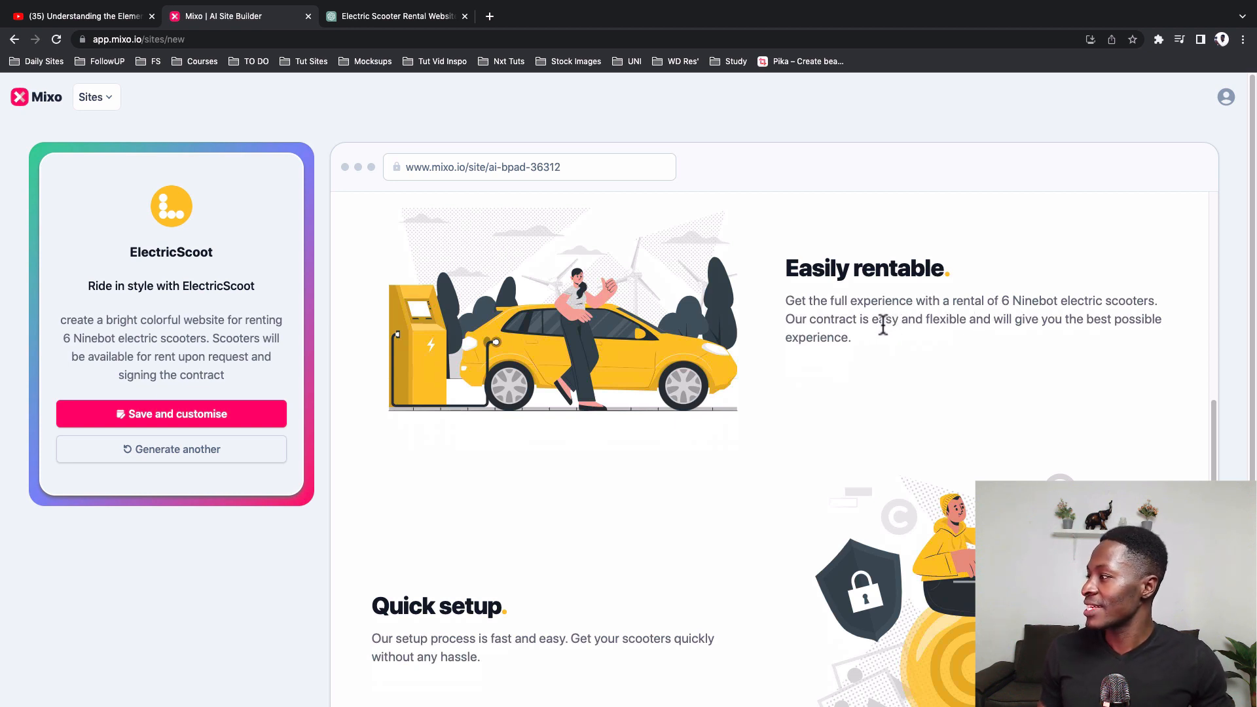
{"action": "left_click_drag", "start_coordinate": [883, 326], "coordinate": [1072, 351]}
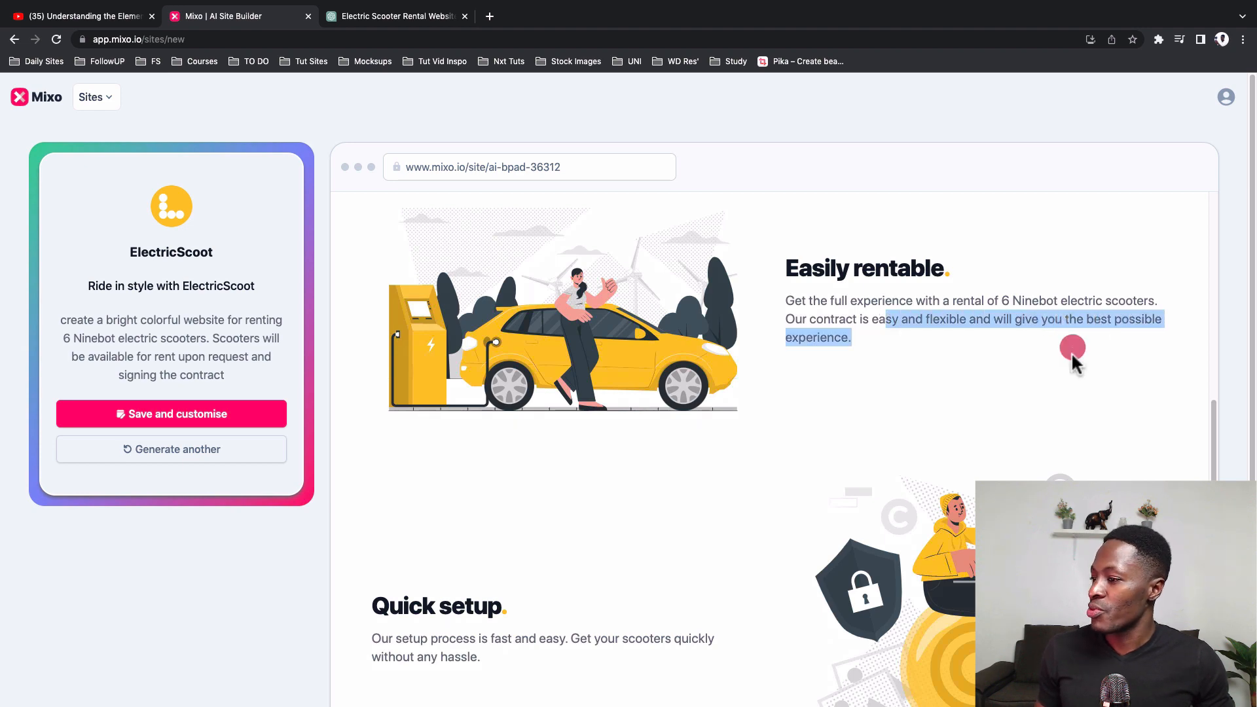
{"action": "scroll", "coordinate": [1071, 353], "scroll_direction": "down", "scroll_amount": 5}
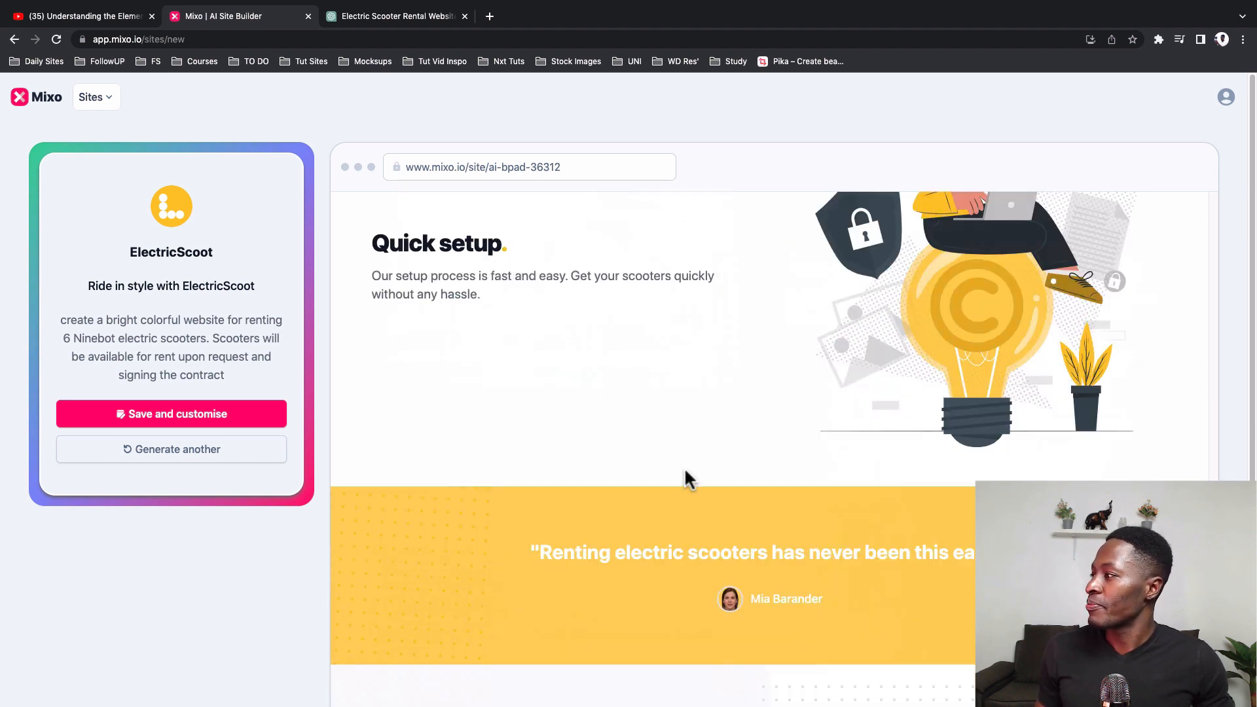
{"action": "scroll", "coordinate": [685, 471], "scroll_direction": "down", "scroll_amount": 5}
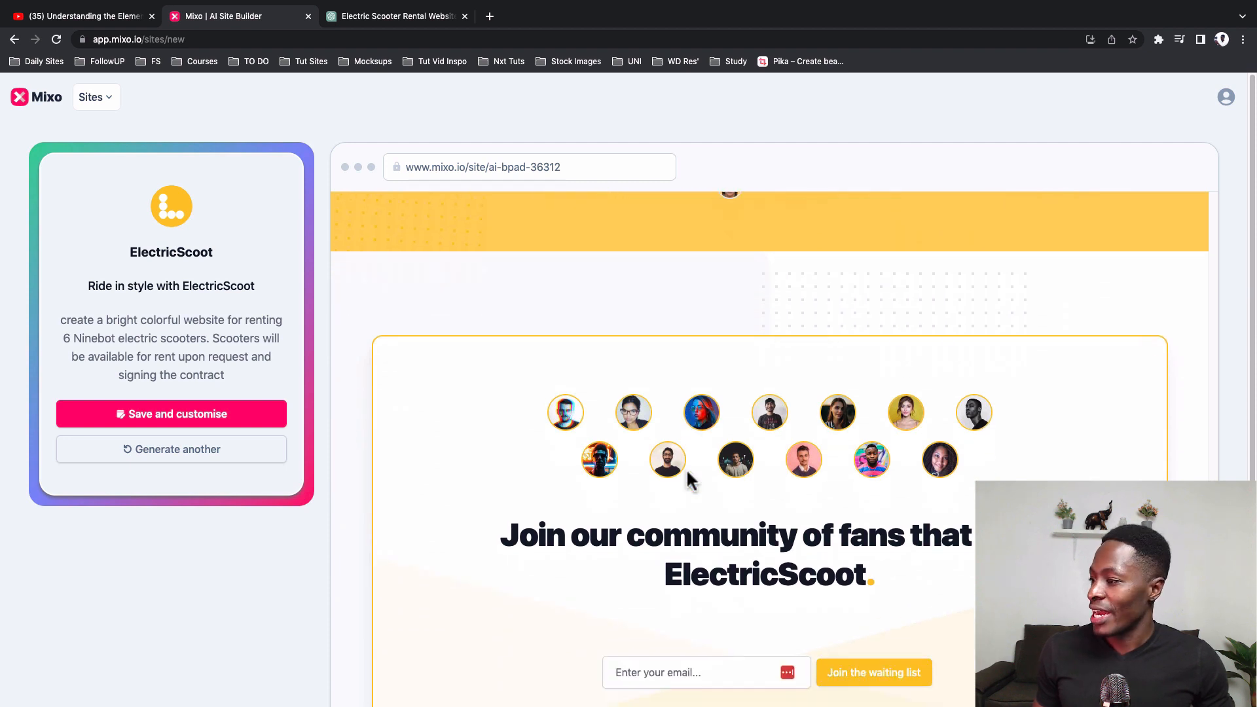
{"action": "scroll", "coordinate": [692, 555], "scroll_direction": "down", "scroll_amount": 3}
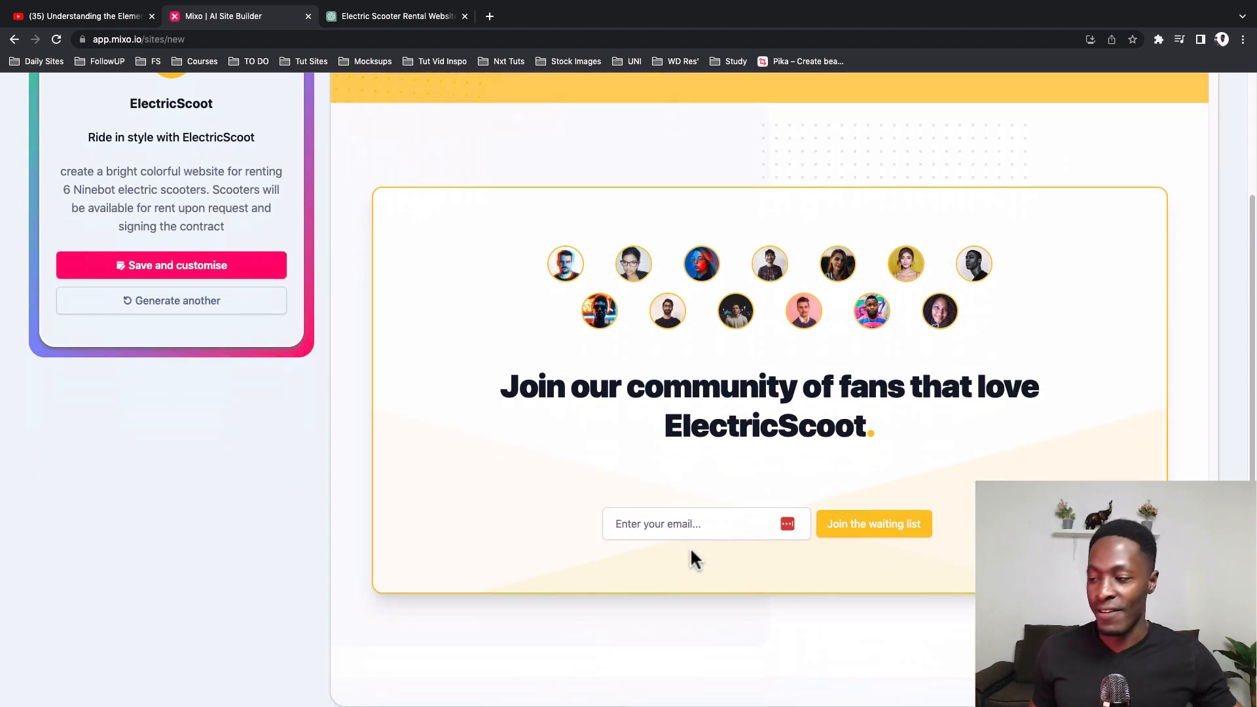
Step: Save the generated ElectricScoot site to the account for customisation
{"action": "scroll", "coordinate": [693, 550], "scroll_direction": "up", "scroll_amount": 3}
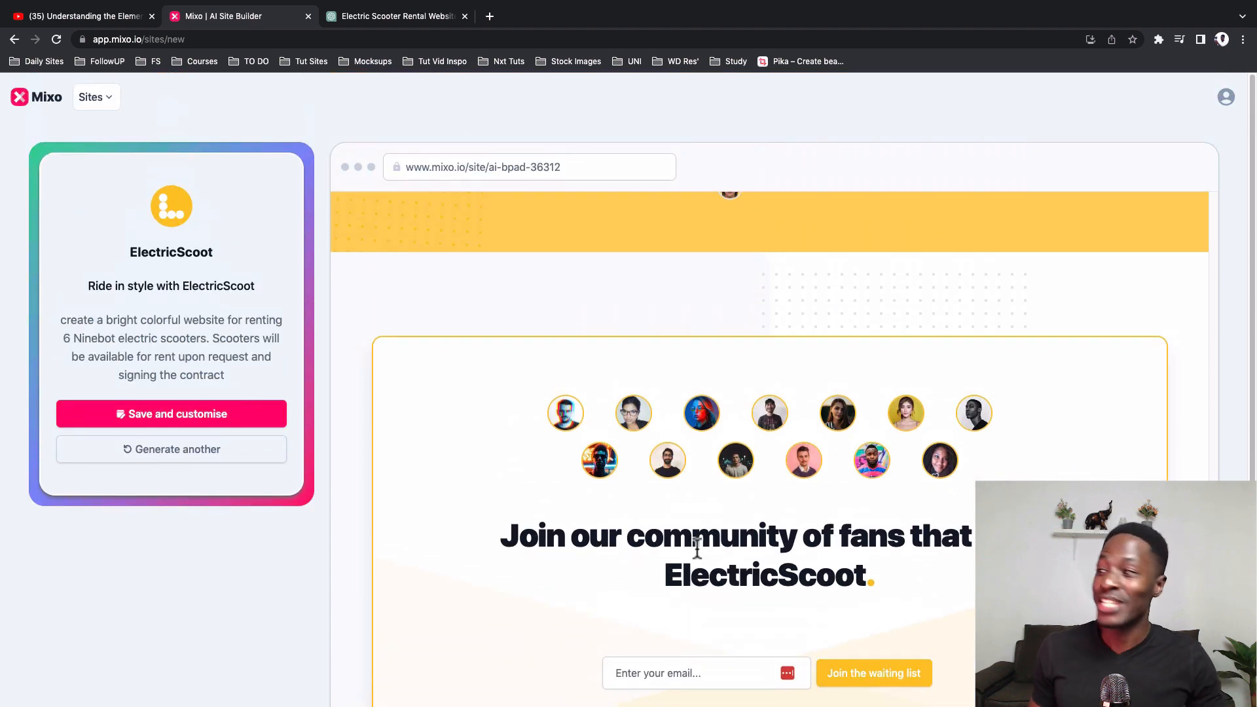
{"action": "scroll", "coordinate": [695, 550], "scroll_direction": "up", "scroll_amount": 8}
{"action": "scroll", "coordinate": [697, 549], "scroll_direction": "up", "scroll_amount": 5}
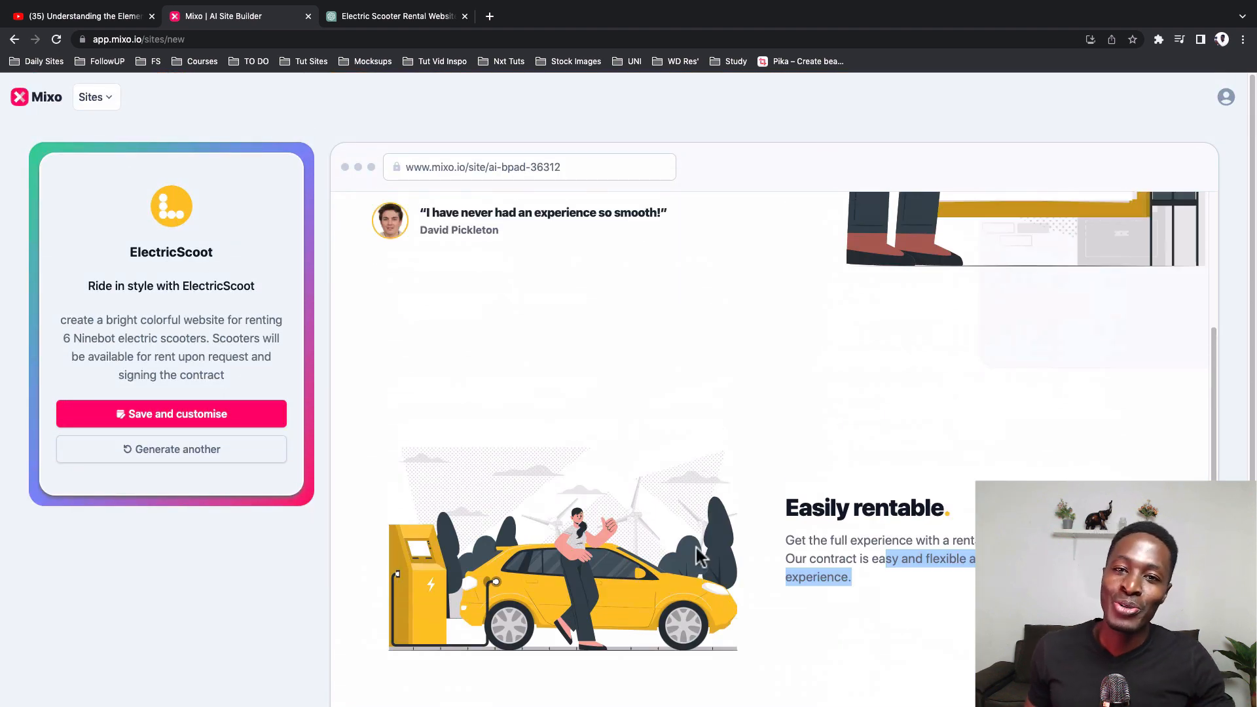
{"action": "scroll", "coordinate": [696, 548], "scroll_direction": "down", "scroll_amount": 12}
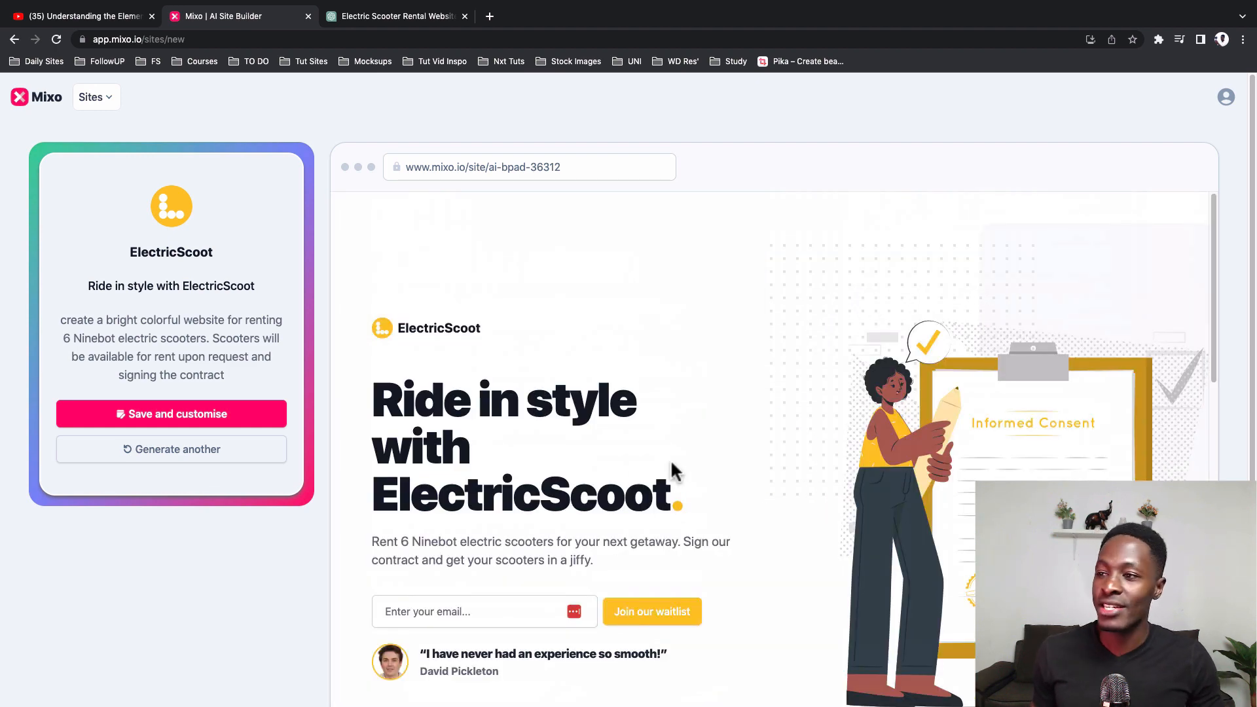
{"action": "left_click", "coordinate": [176, 424]}
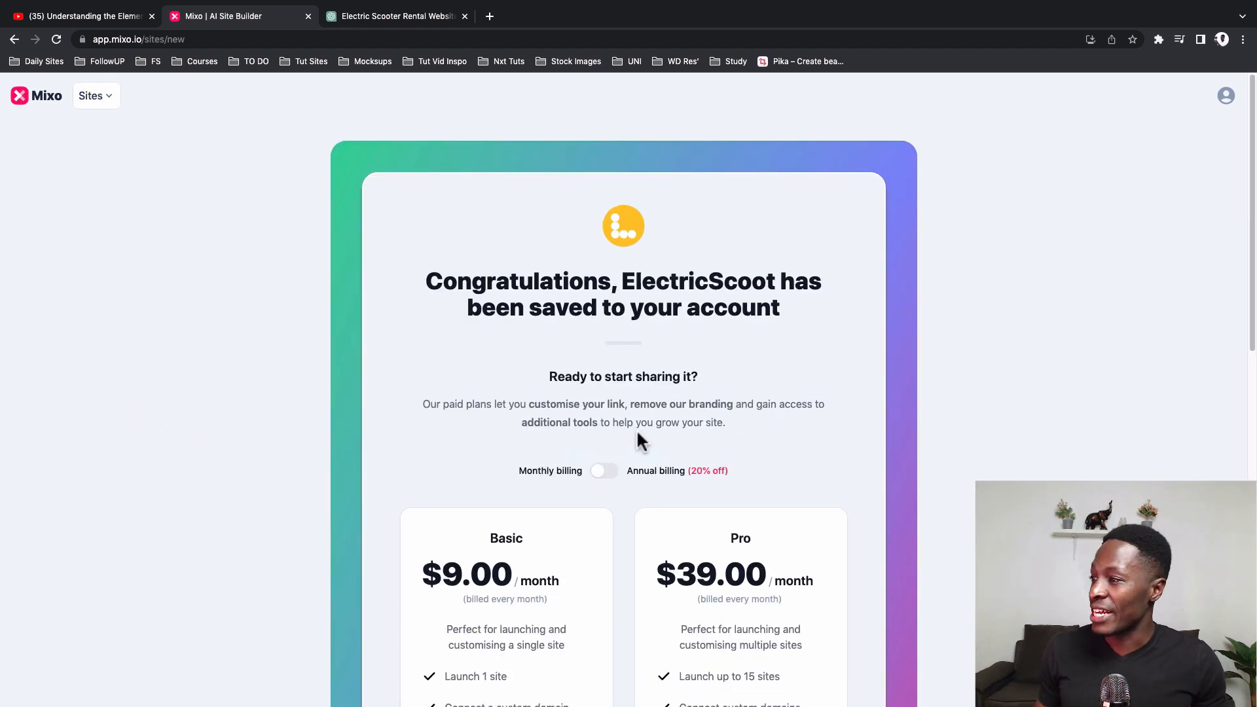
Step: Review the paid plan options for sharing the site, comparing the prices and features of Basic and Pro
{"action": "scroll", "coordinate": [639, 435], "scroll_direction": "down", "scroll_amount": 1}
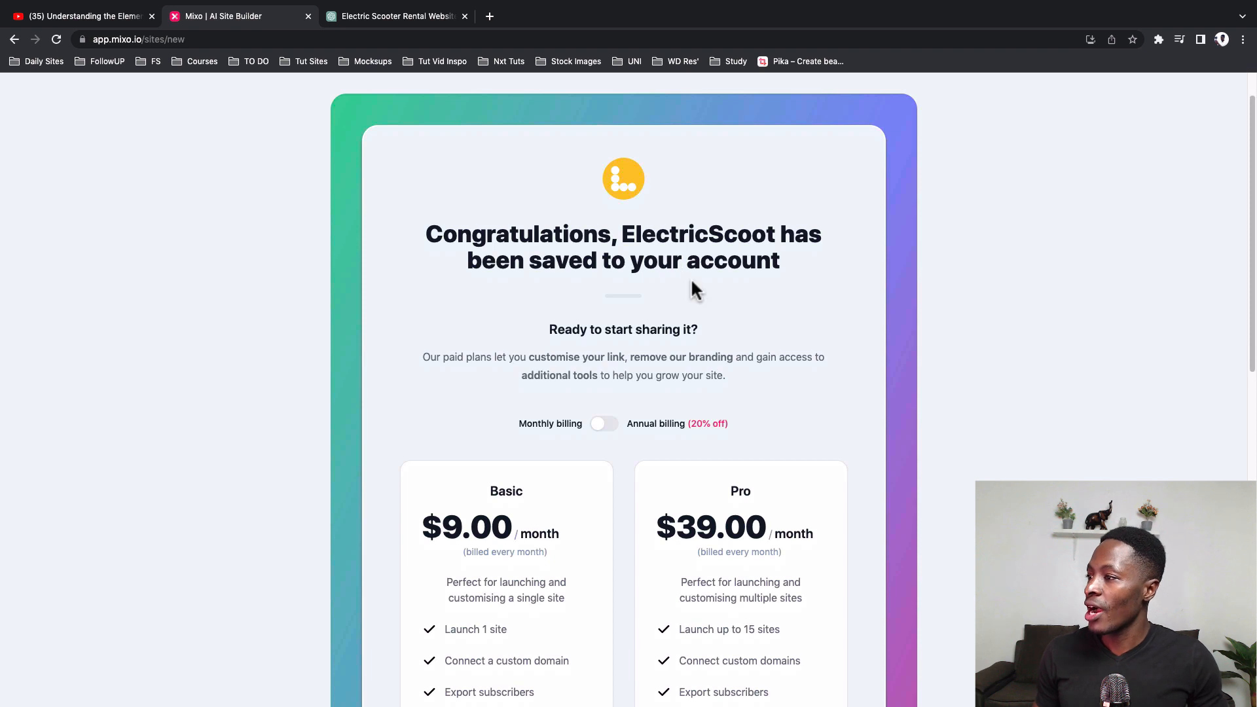
{"action": "scroll", "coordinate": [693, 286], "scroll_direction": "down", "scroll_amount": 1}
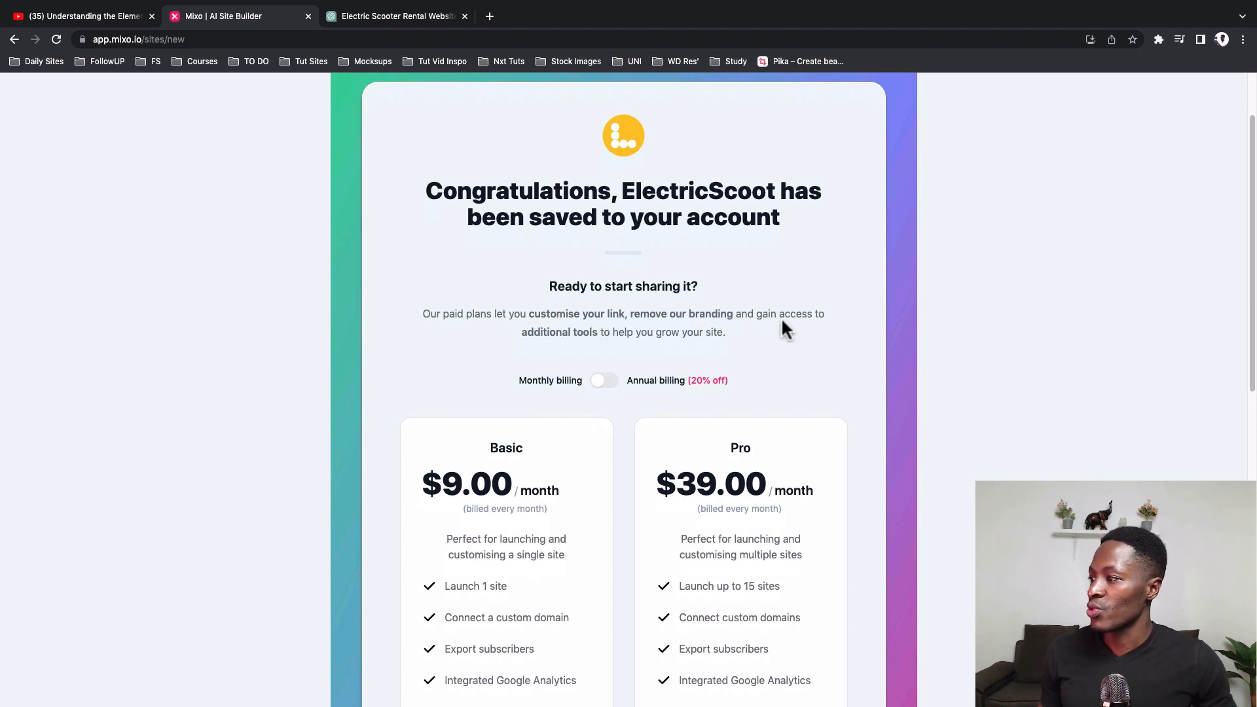
{"action": "scroll", "coordinate": [778, 341], "scroll_direction": "down", "scroll_amount": 3}
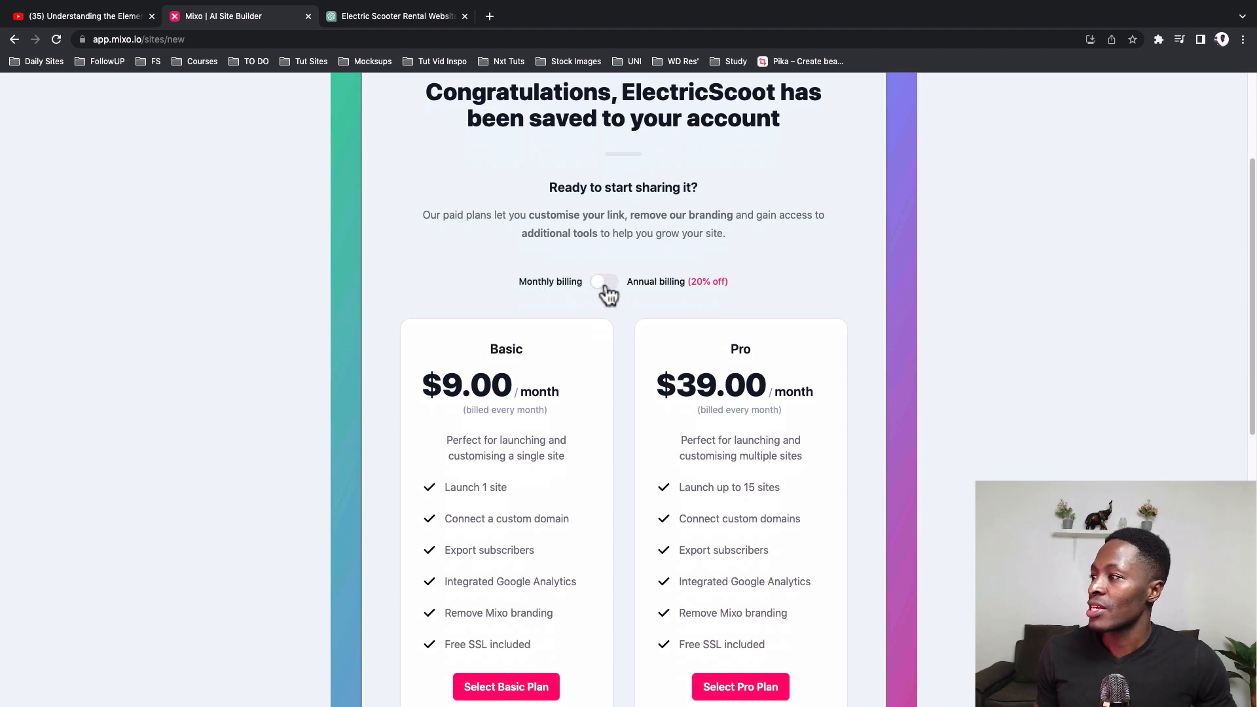
{"action": "scroll", "coordinate": [622, 318], "scroll_direction": "down", "scroll_amount": 5}
{"action": "scroll", "coordinate": [621, 312], "scroll_direction": "up", "scroll_amount": 2}
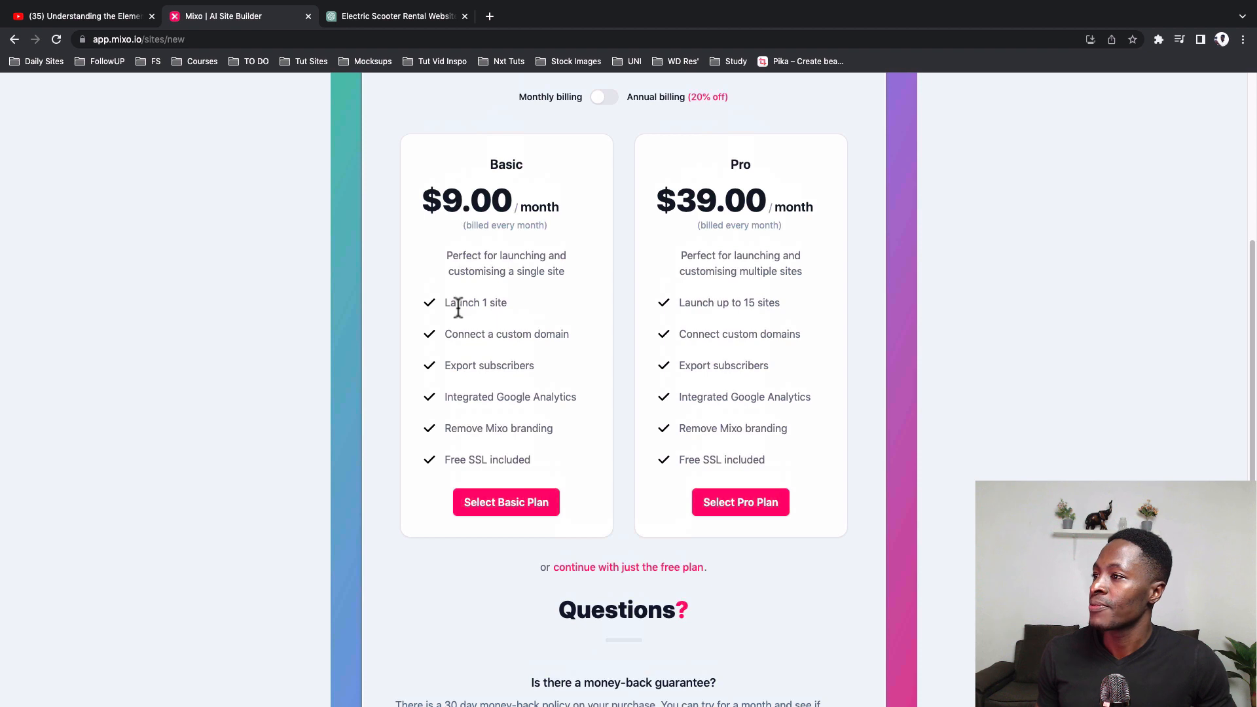
{"action": "left_click_drag", "start_coordinate": [454, 304], "coordinate": [517, 336]}
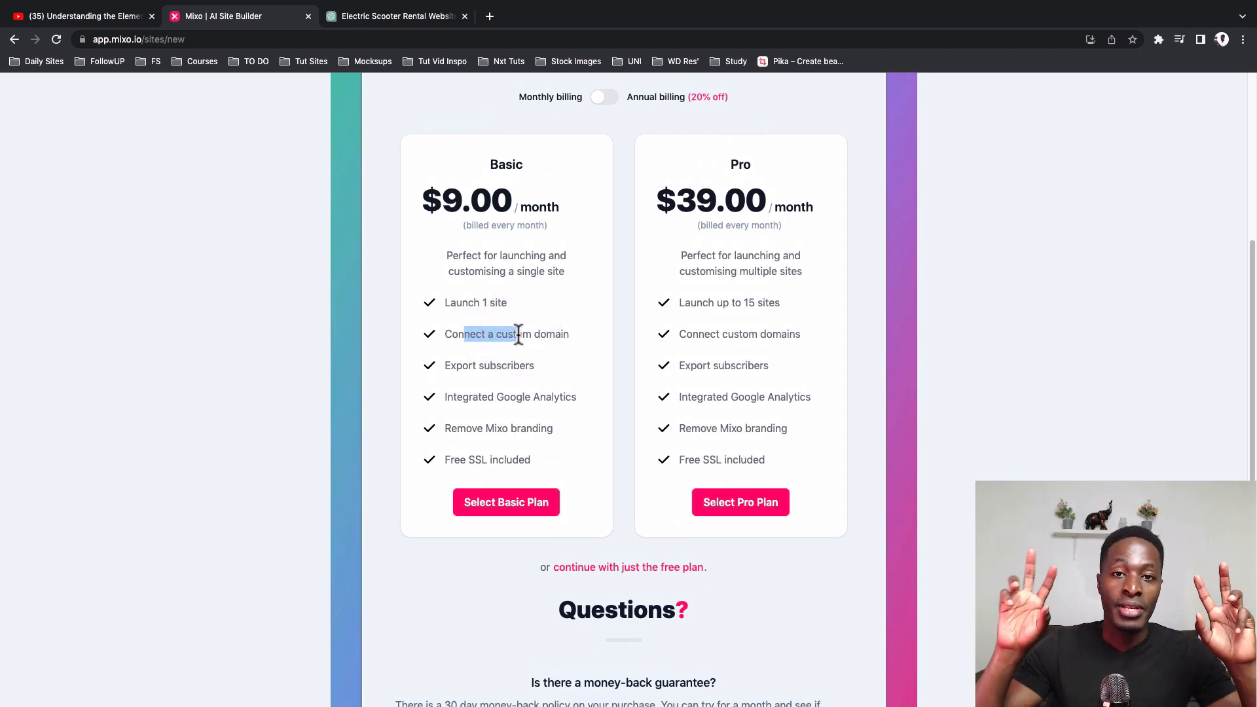
Step: Check the remaining Basic and Pro plan features, then continue with just the free plan
{"action": "left_click", "coordinate": [498, 365]}
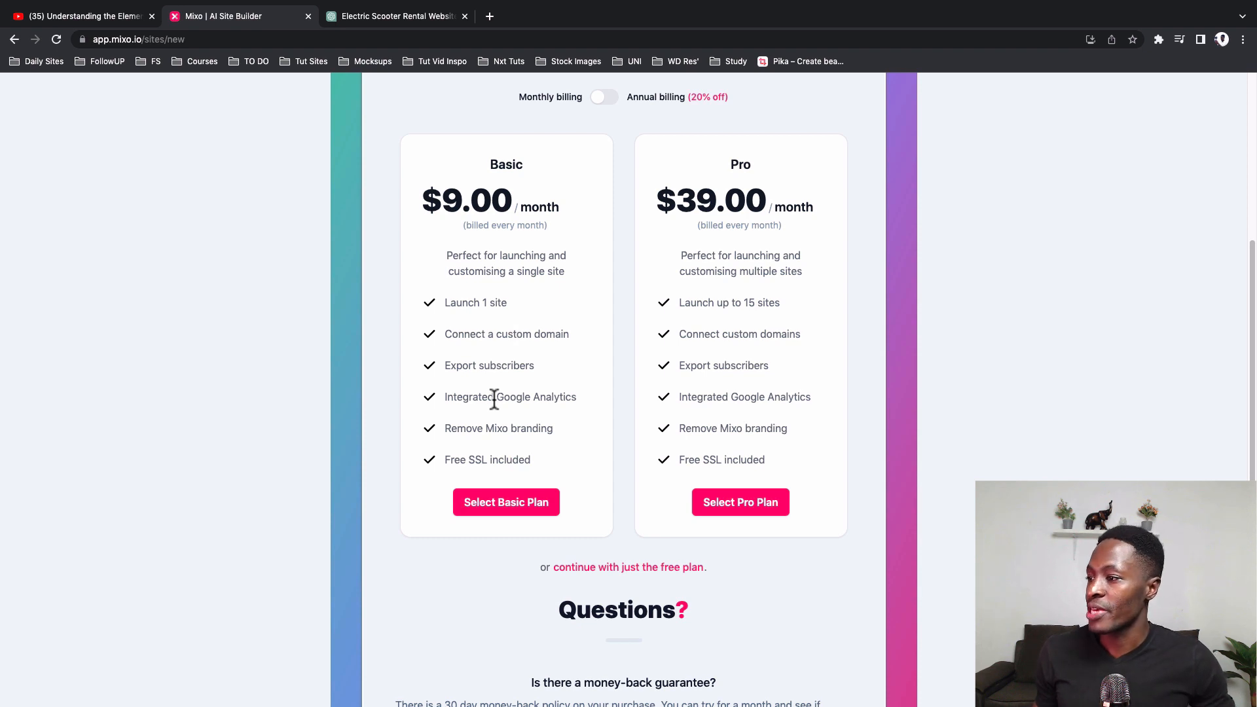
{"action": "left_click_drag", "start_coordinate": [463, 429], "coordinate": [544, 428]}
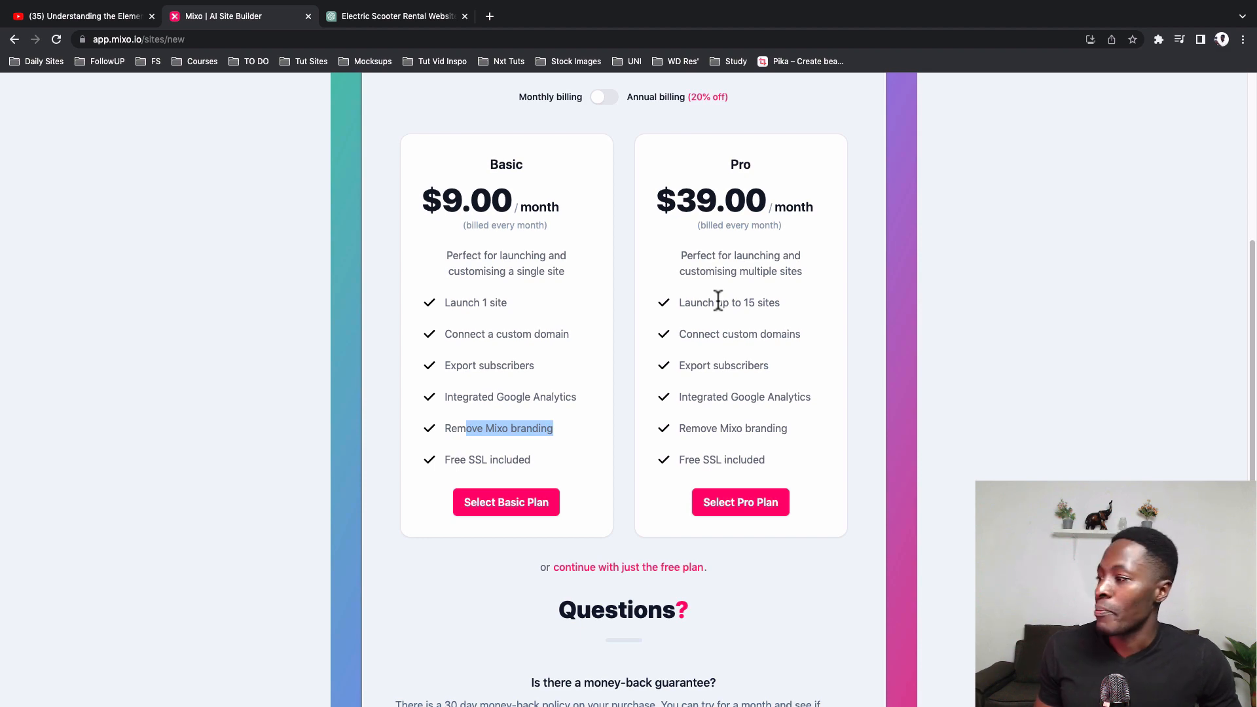
{"action": "scroll", "coordinate": [719, 301], "scroll_direction": "down", "scroll_amount": 2}
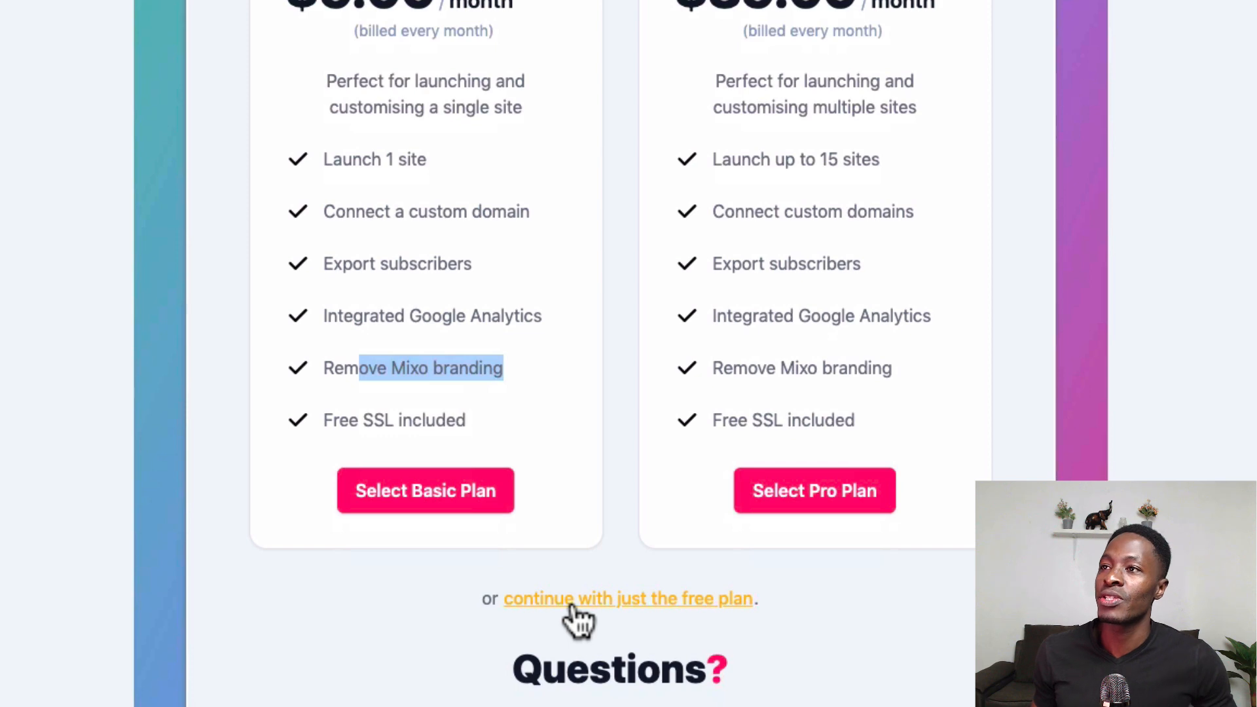
{"action": "left_click", "coordinate": [595, 503]}
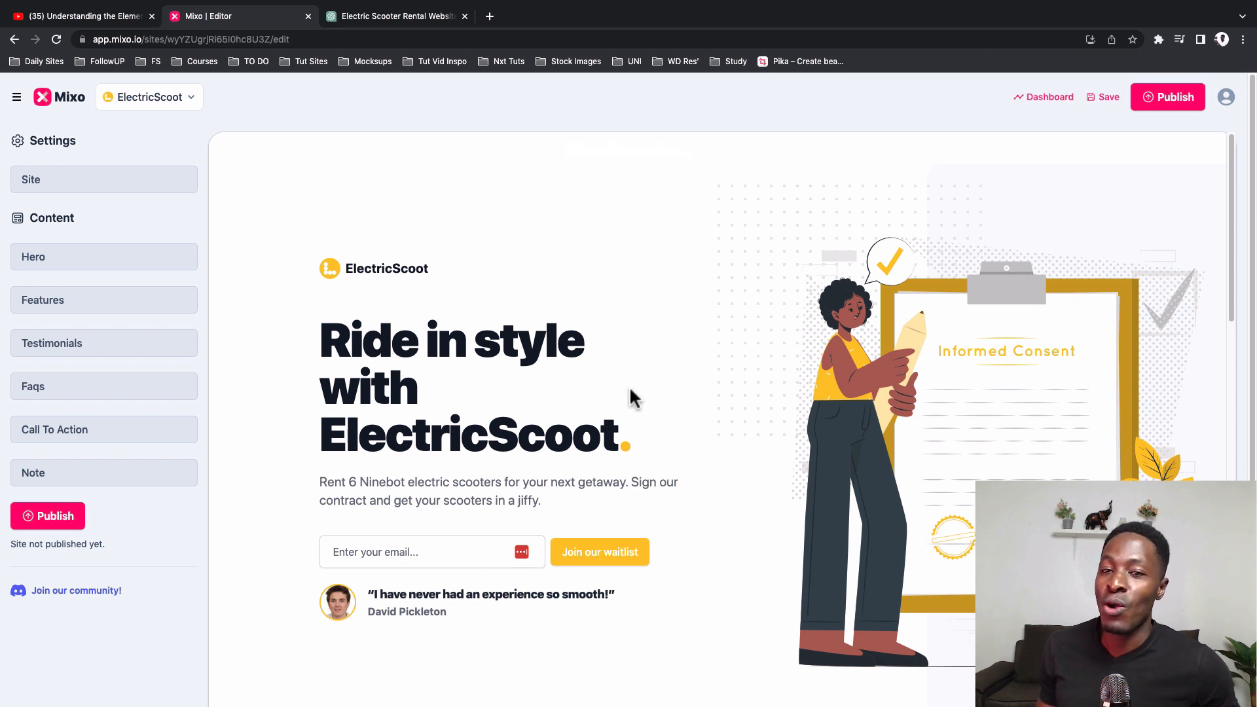
Step: Open the Site settings and check the media library's upload option for the site logo
{"action": "scroll", "coordinate": [632, 398], "scroll_direction": "down", "scroll_amount": 1}
{"action": "left_click", "coordinate": [72, 183]}
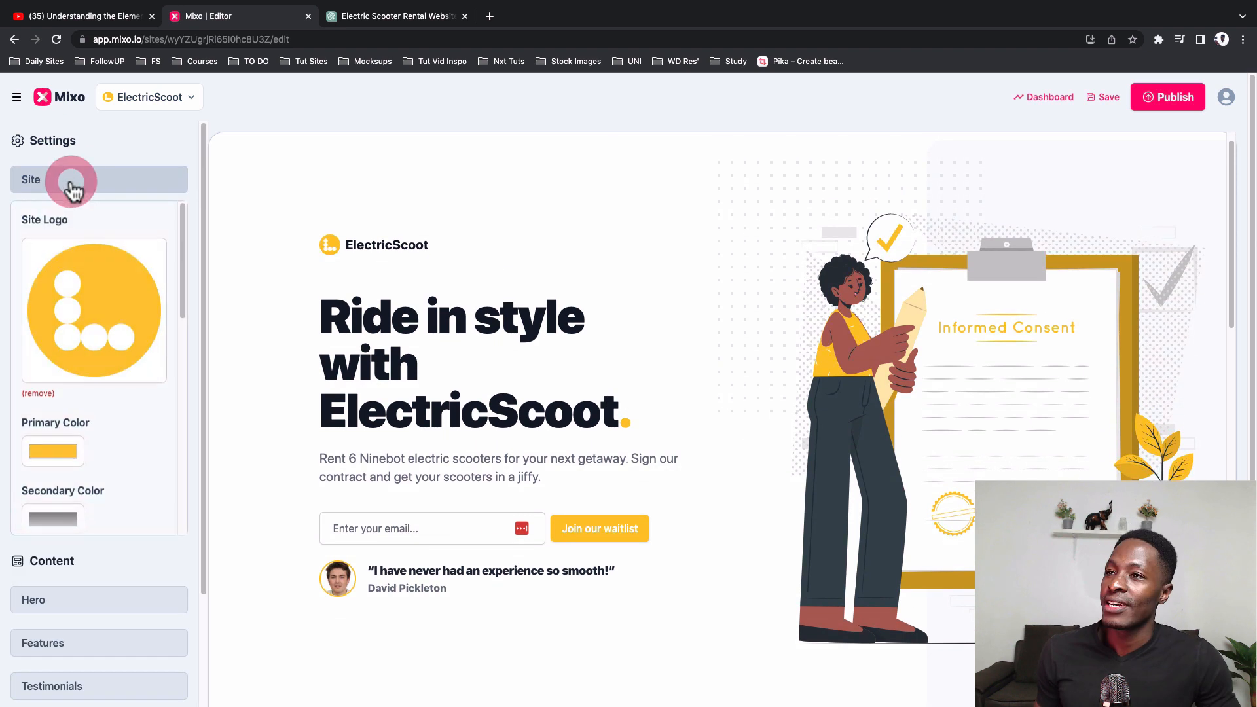
{"action": "left_click", "coordinate": [94, 326]}
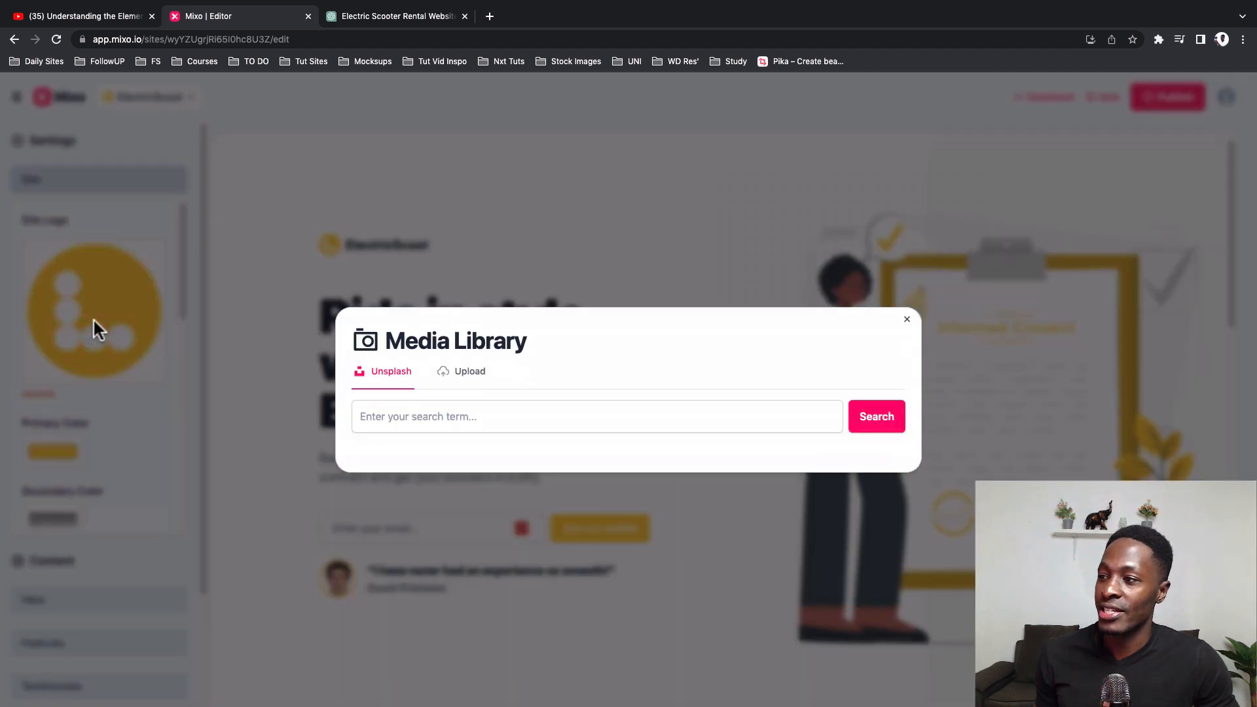
{"action": "left_click", "coordinate": [466, 372]}
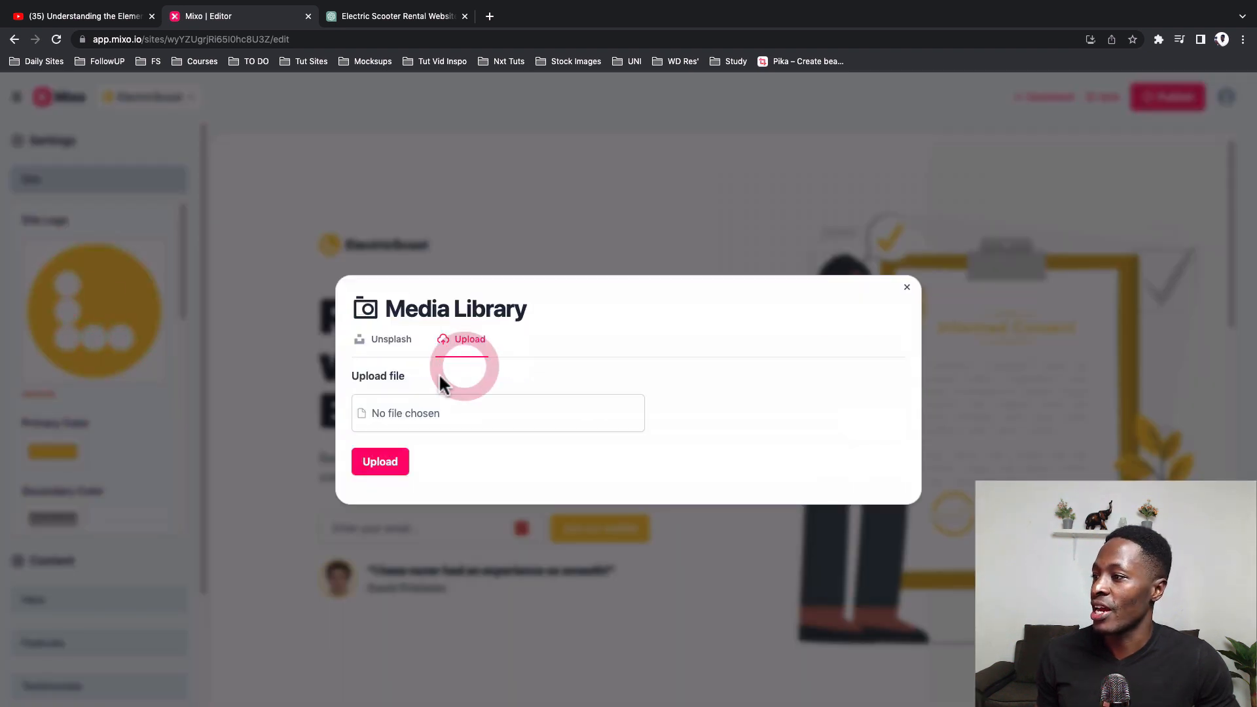
{"action": "left_click", "coordinate": [908, 288]}
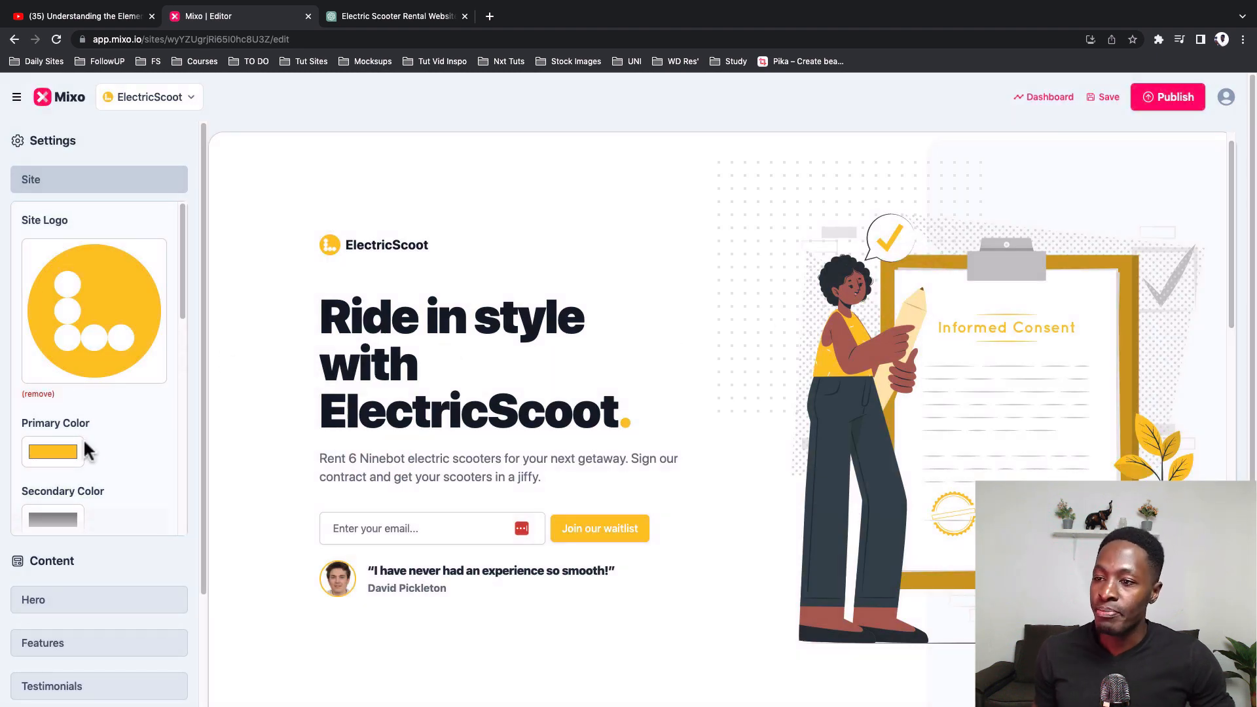
Step: Change the site's primary colour to a brighter yellow, switching the colour picker to HEX values
{"action": "scroll", "coordinate": [82, 445], "scroll_direction": "down", "scroll_amount": 2}
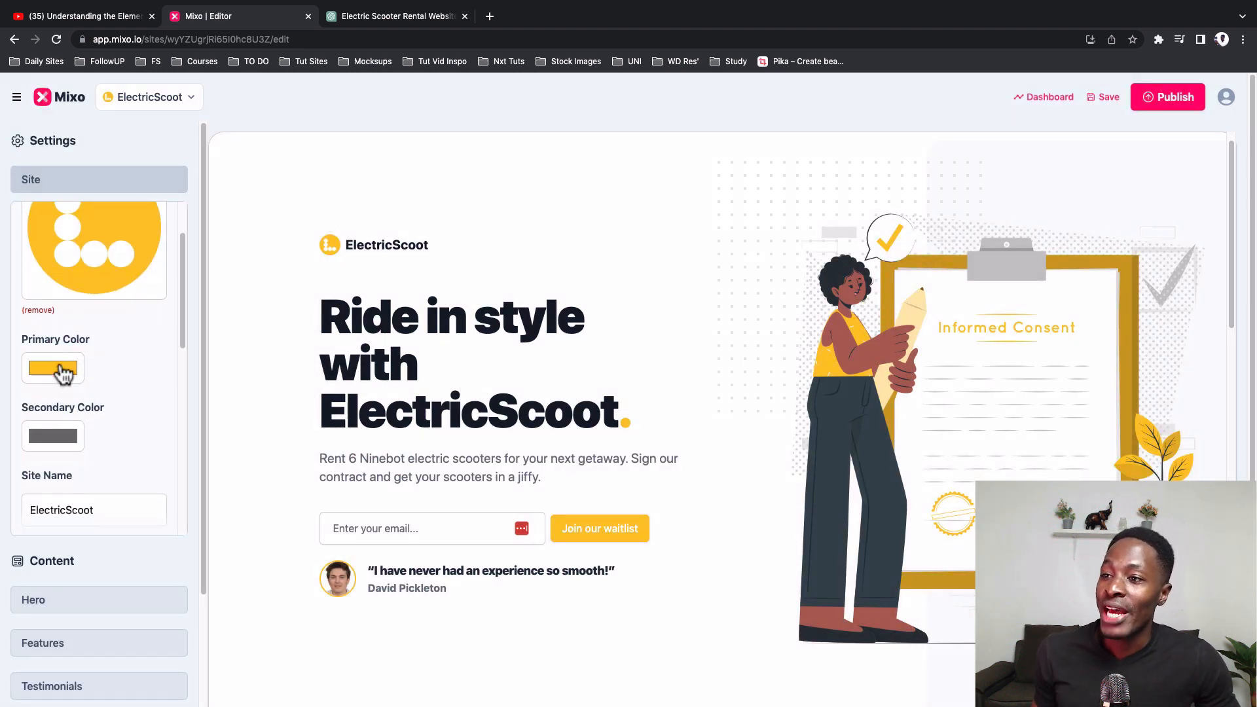
{"action": "left_click", "coordinate": [63, 370]}
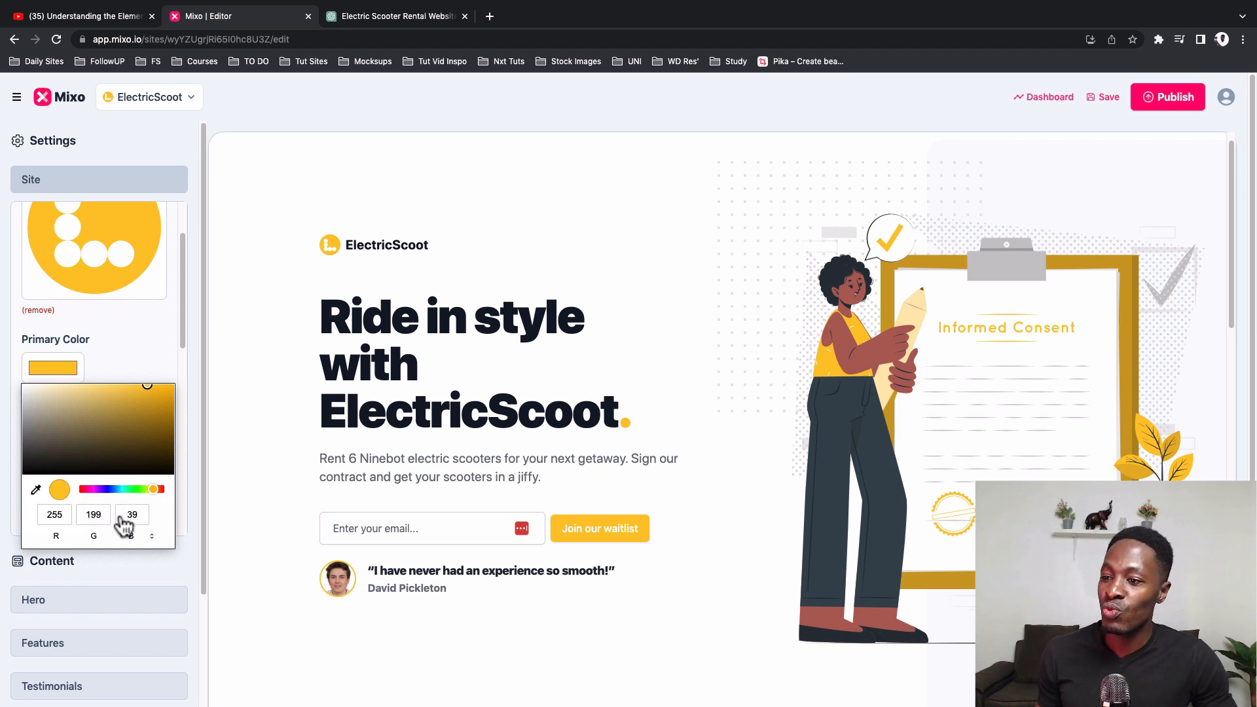
{"action": "left_click", "coordinate": [152, 537]}
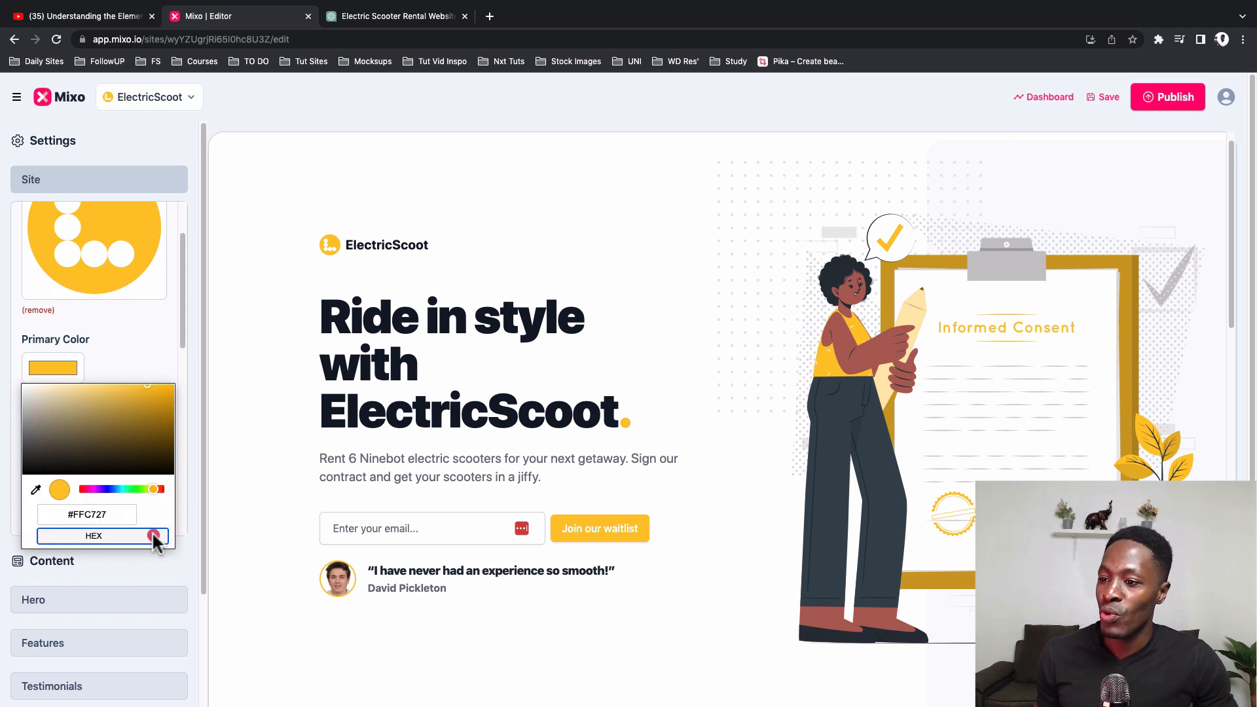
{"action": "left_click", "coordinate": [96, 507]}
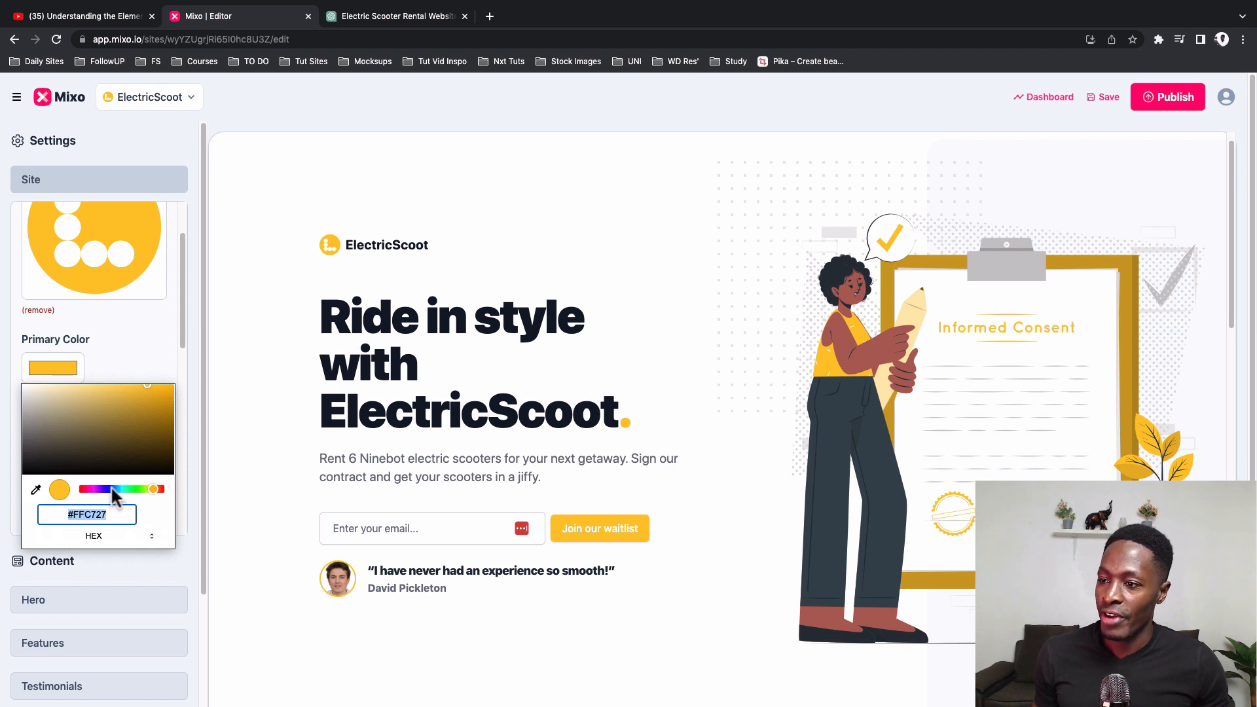
{"action": "left_click_drag", "start_coordinate": [112, 489], "coordinate": [127, 489]}
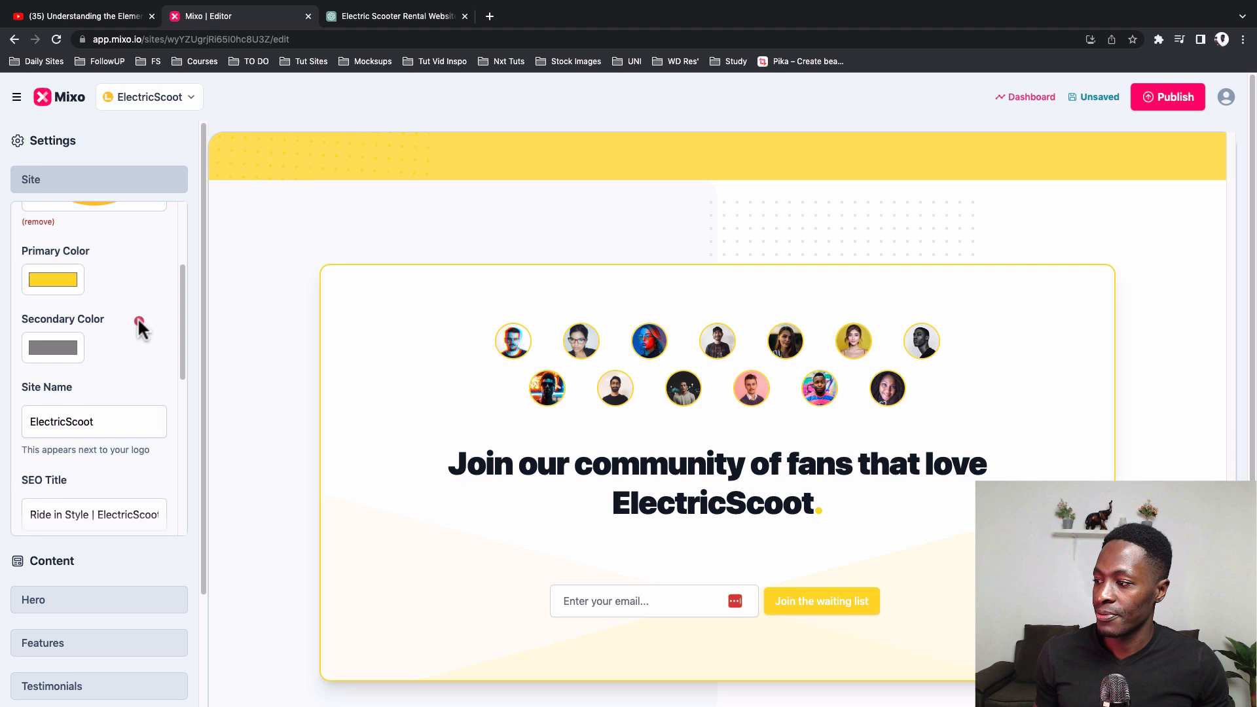
{"action": "left_click", "coordinate": [138, 318]}
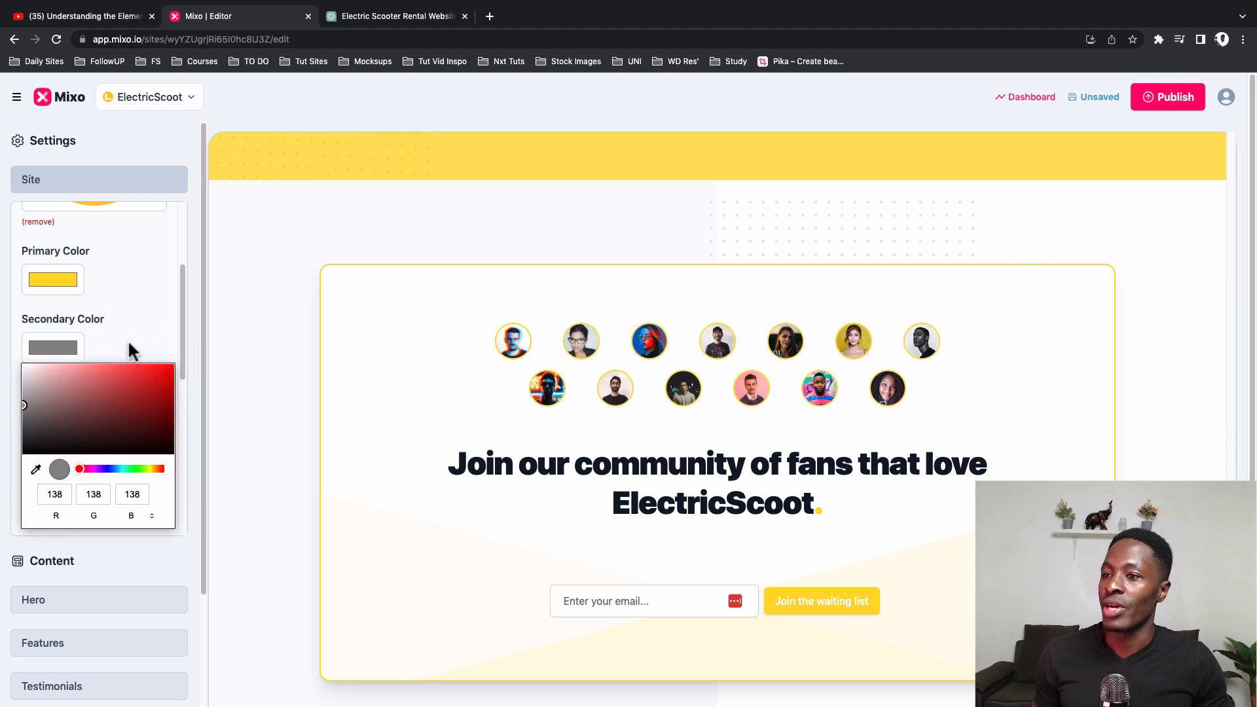
Step: Check the secondary colour's picker, close it and look over the page preview in the new primary colour
{"action": "left_click", "coordinate": [134, 319]}
{"action": "left_click", "coordinate": [132, 323]}
{"action": "left_click", "coordinate": [124, 315]}
{"action": "left_click", "coordinate": [119, 315]}
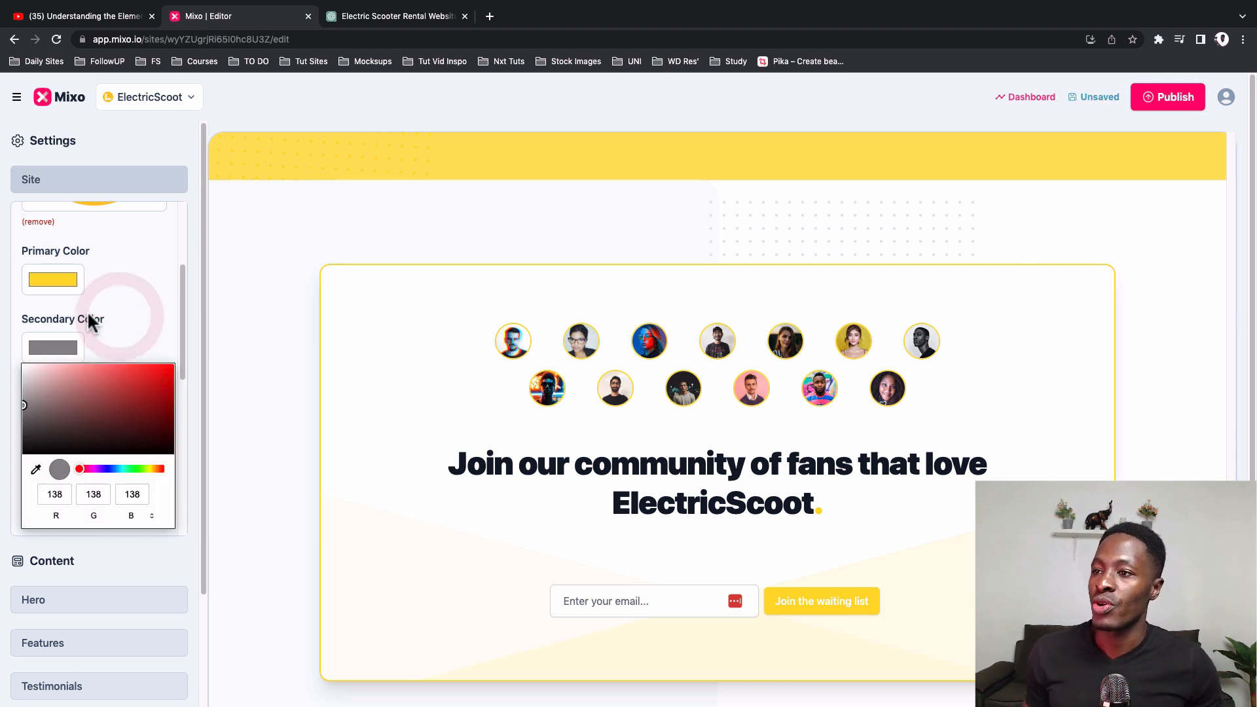
{"action": "left_click", "coordinate": [88, 317]}
{"action": "left_click", "coordinate": [88, 317]}
{"action": "left_click", "coordinate": [87, 316]}
{"action": "left_click", "coordinate": [85, 349]}
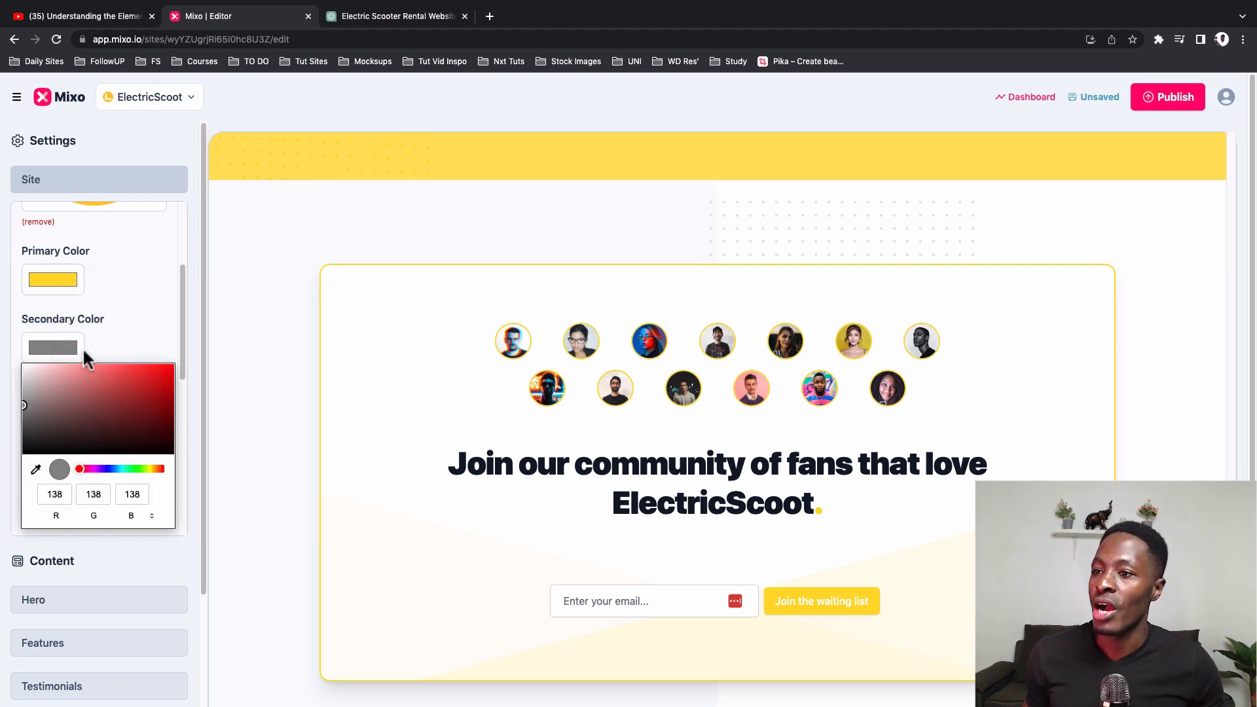
{"action": "left_click", "coordinate": [318, 394]}
{"action": "scroll", "coordinate": [318, 395], "scroll_direction": "down", "scroll_amount": 10}
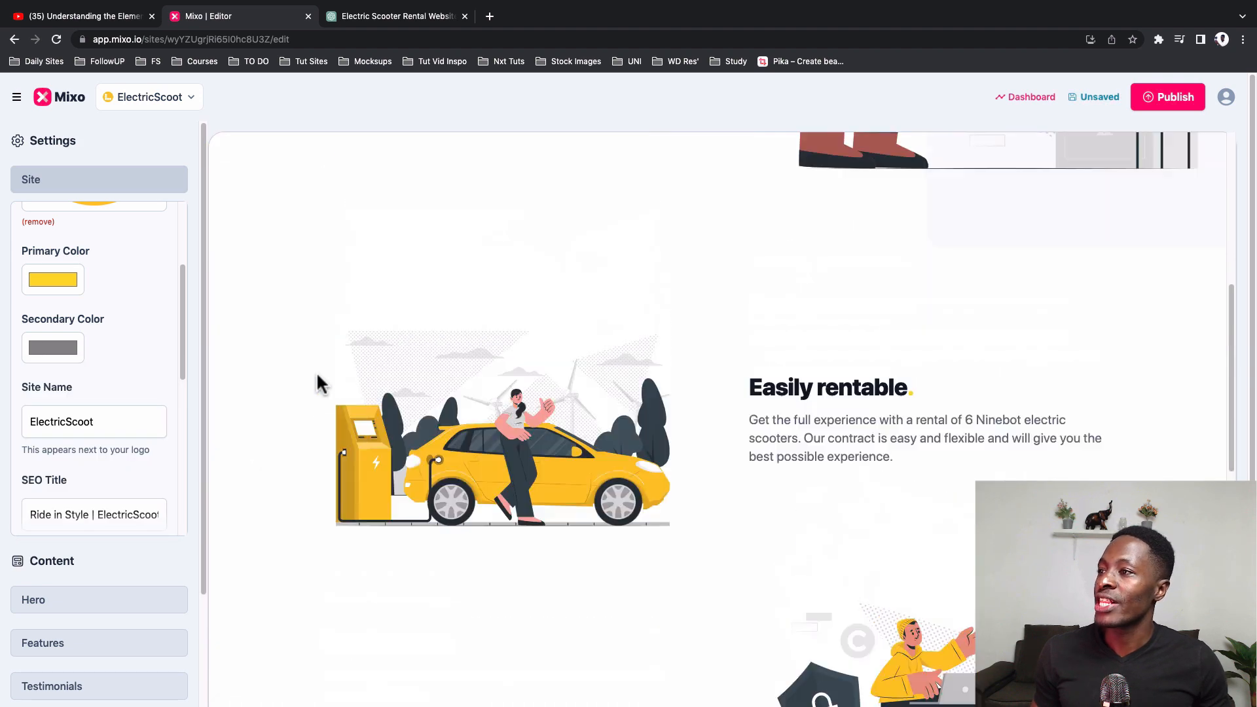
{"action": "scroll", "coordinate": [317, 376], "scroll_direction": "up", "scroll_amount": 7}
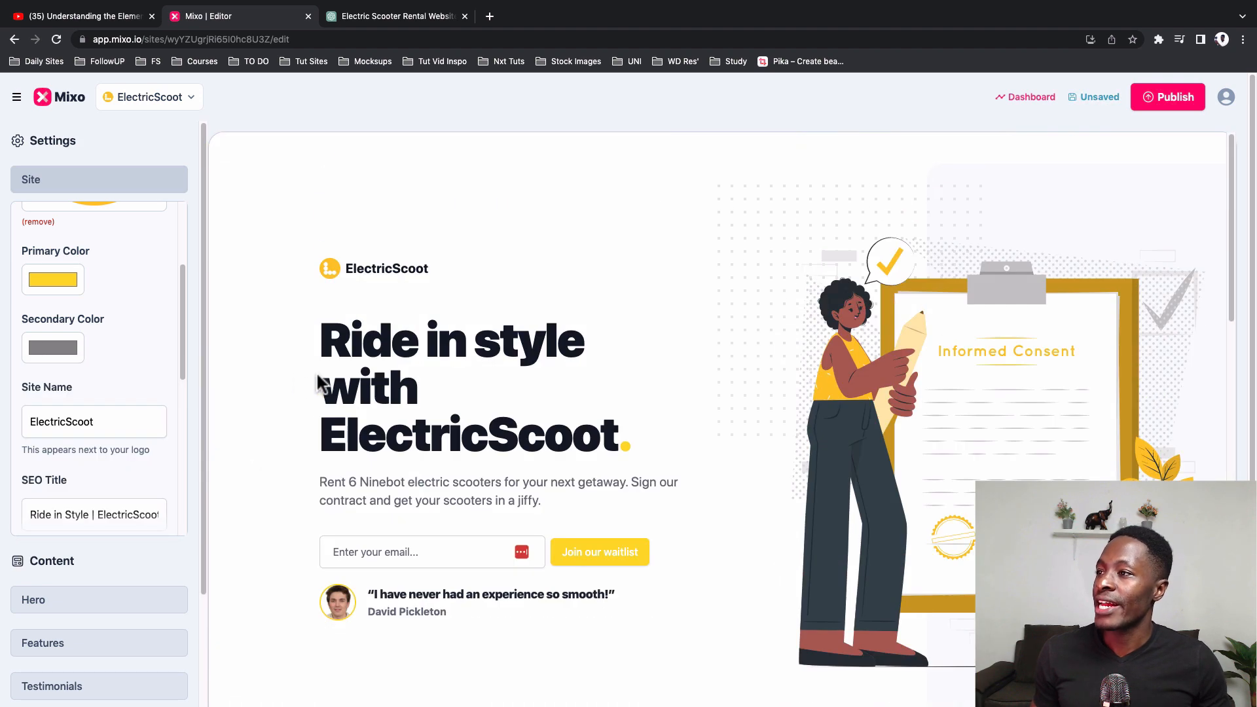
Step: Examine the site name, SEO title, SEO description and site social image in the Site settings
{"action": "left_click_drag", "start_coordinate": [65, 422], "coordinate": [12, 430]}
{"action": "left_click", "coordinate": [59, 422]}
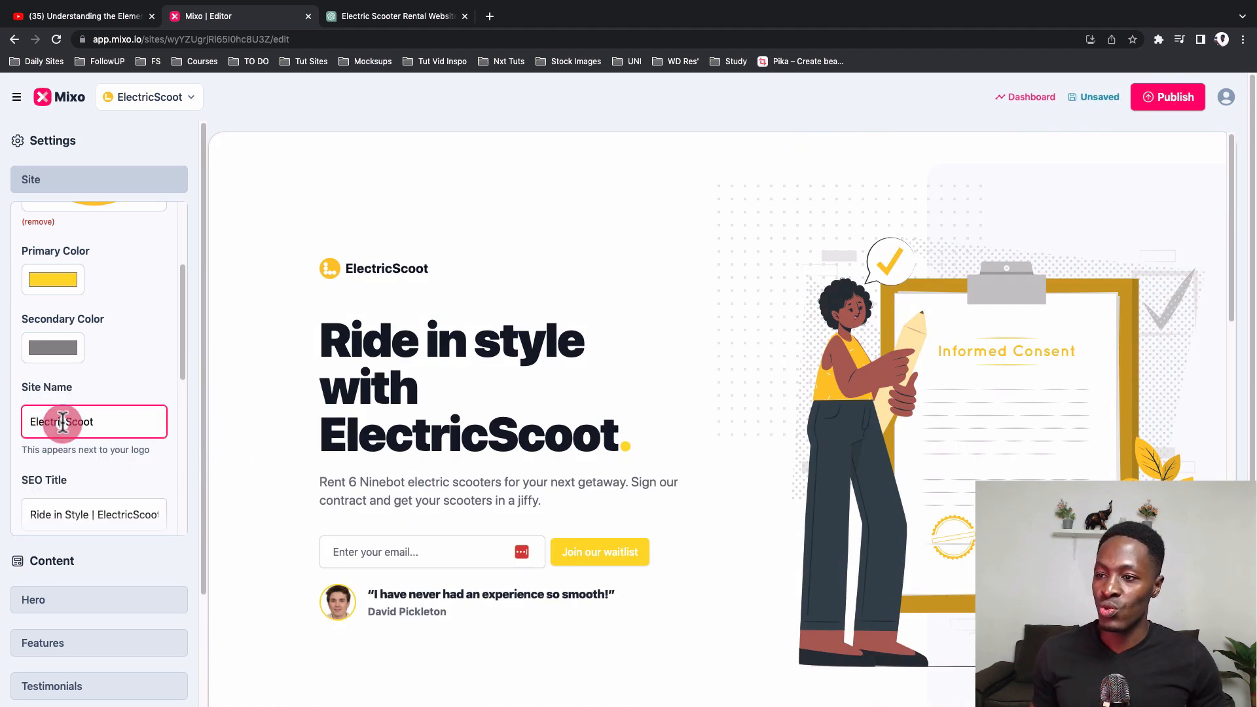
{"action": "scroll", "coordinate": [78, 453], "scroll_direction": "down", "scroll_amount": 1}
{"action": "left_click", "coordinate": [77, 462]}
{"action": "scroll", "coordinate": [89, 497], "scroll_direction": "down", "scroll_amount": 5}
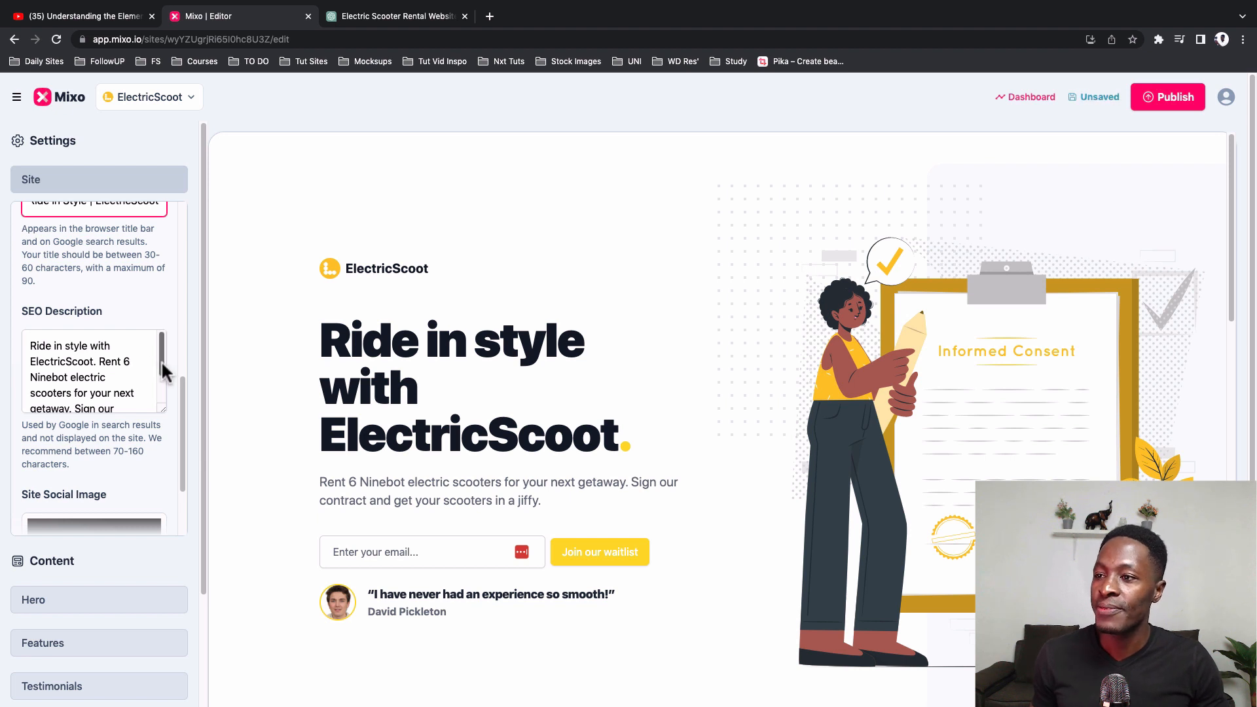
{"action": "left_click_drag", "start_coordinate": [161, 360], "coordinate": [154, 393]}
{"action": "left_click", "coordinate": [155, 393]}
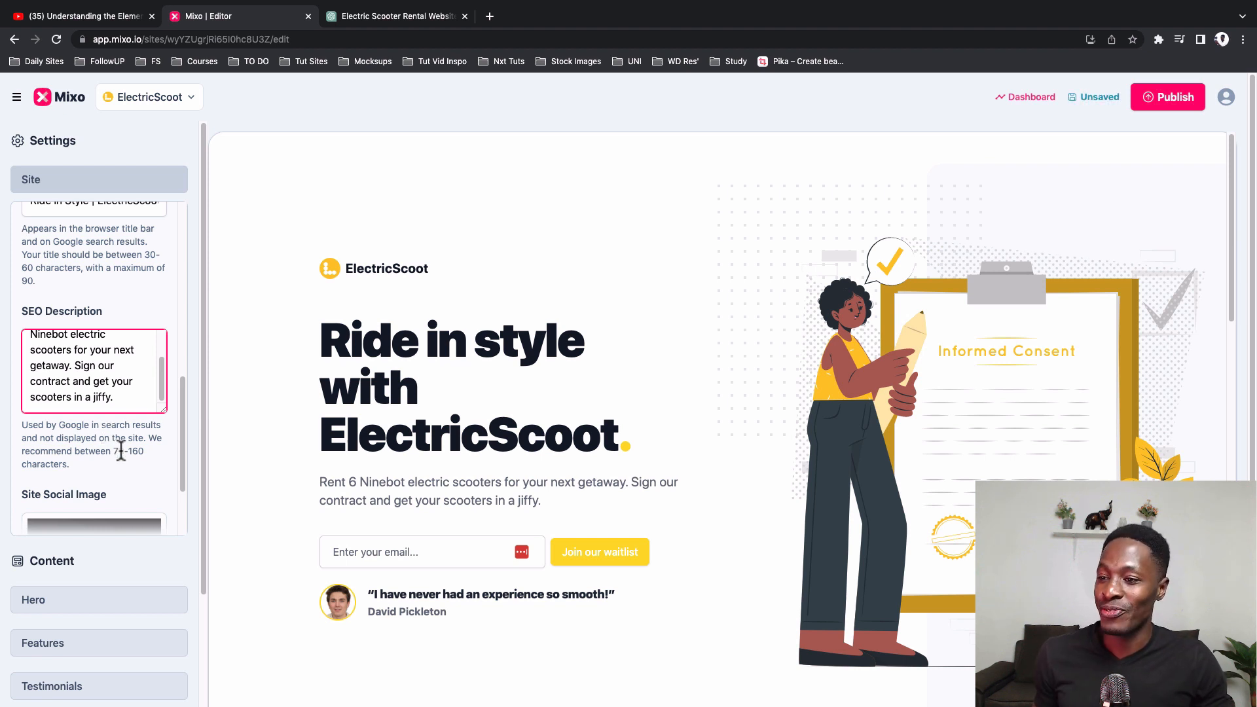
{"action": "scroll", "coordinate": [107, 434], "scroll_direction": "down", "scroll_amount": 3}
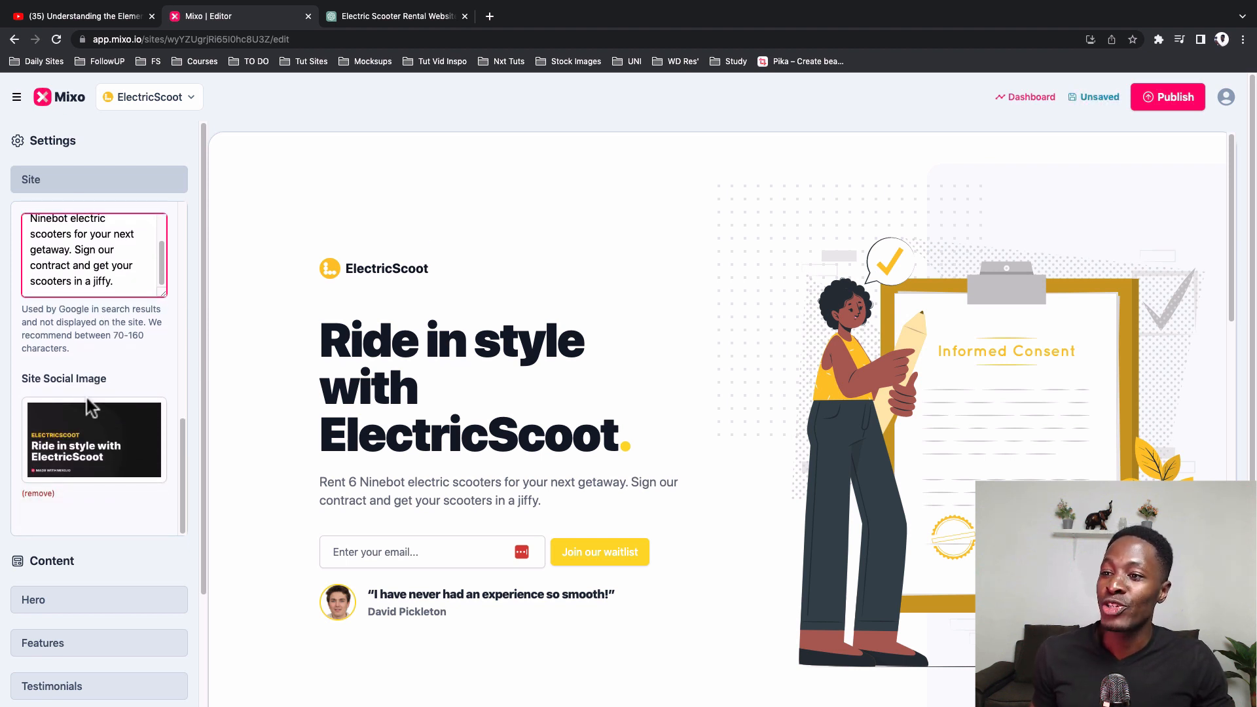
{"action": "left_click", "coordinate": [72, 448]}
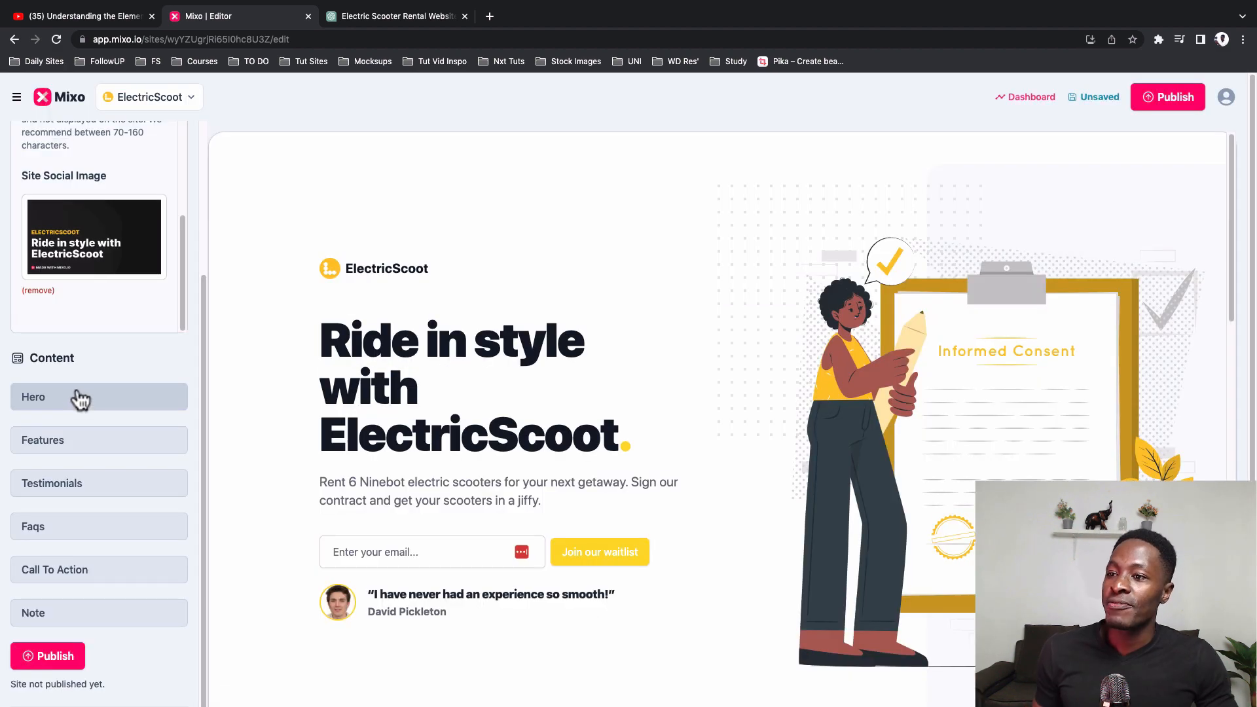
Step: Open the Hero section's content settings
{"action": "left_click", "coordinate": [78, 397]}
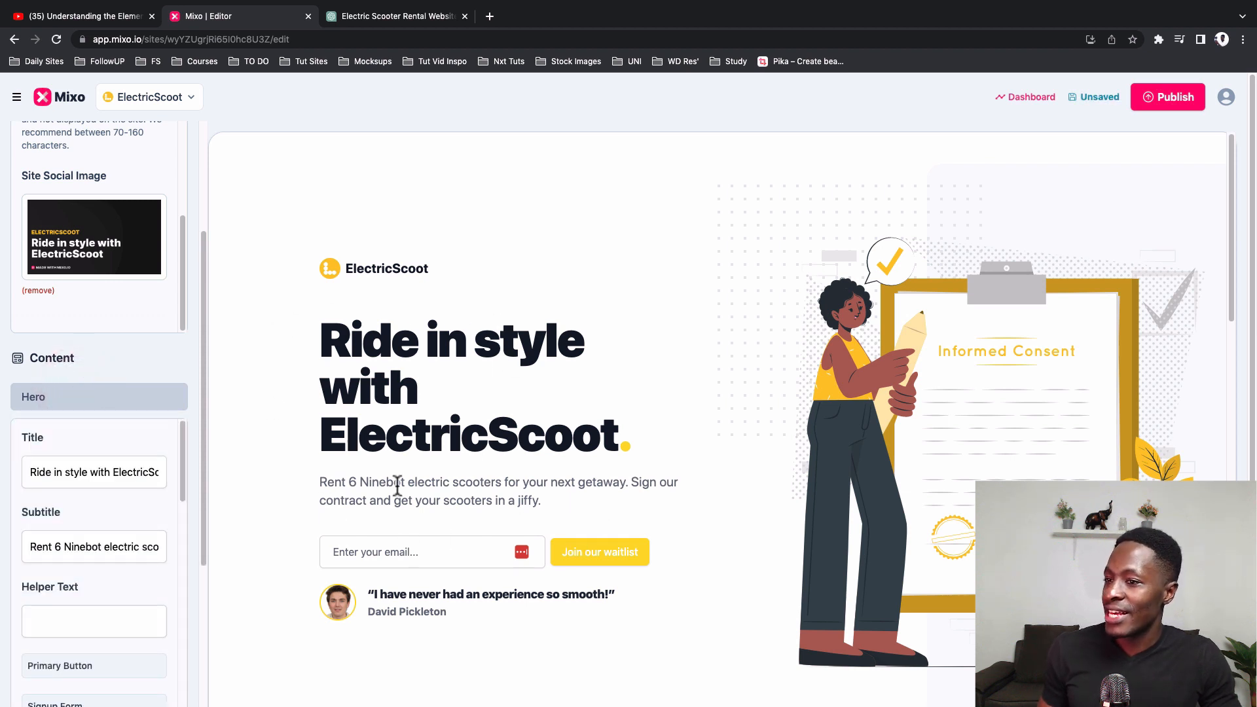
{"action": "scroll", "coordinate": [483, 494], "scroll_direction": "down", "scroll_amount": 2}
Step: Replace the word "Ride" with "Sit" in the Hero title
{"action": "left_click", "coordinate": [132, 470]}
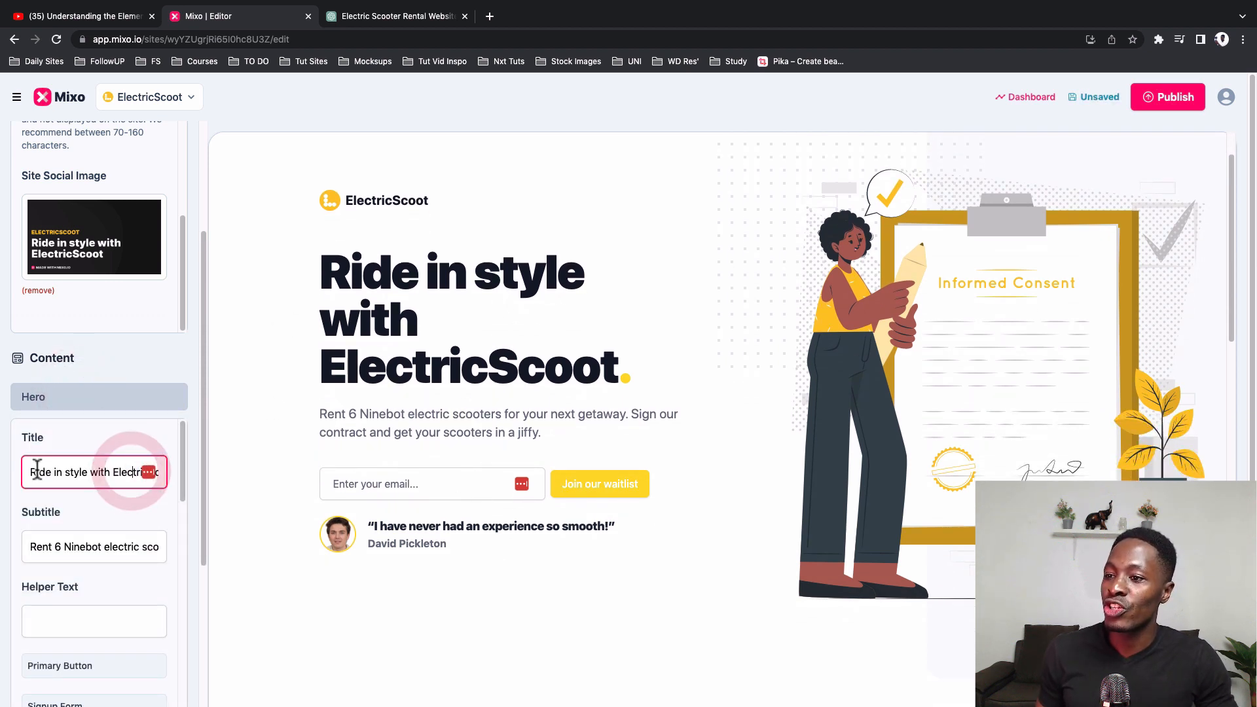
{"action": "left_click", "coordinate": [29, 472]}
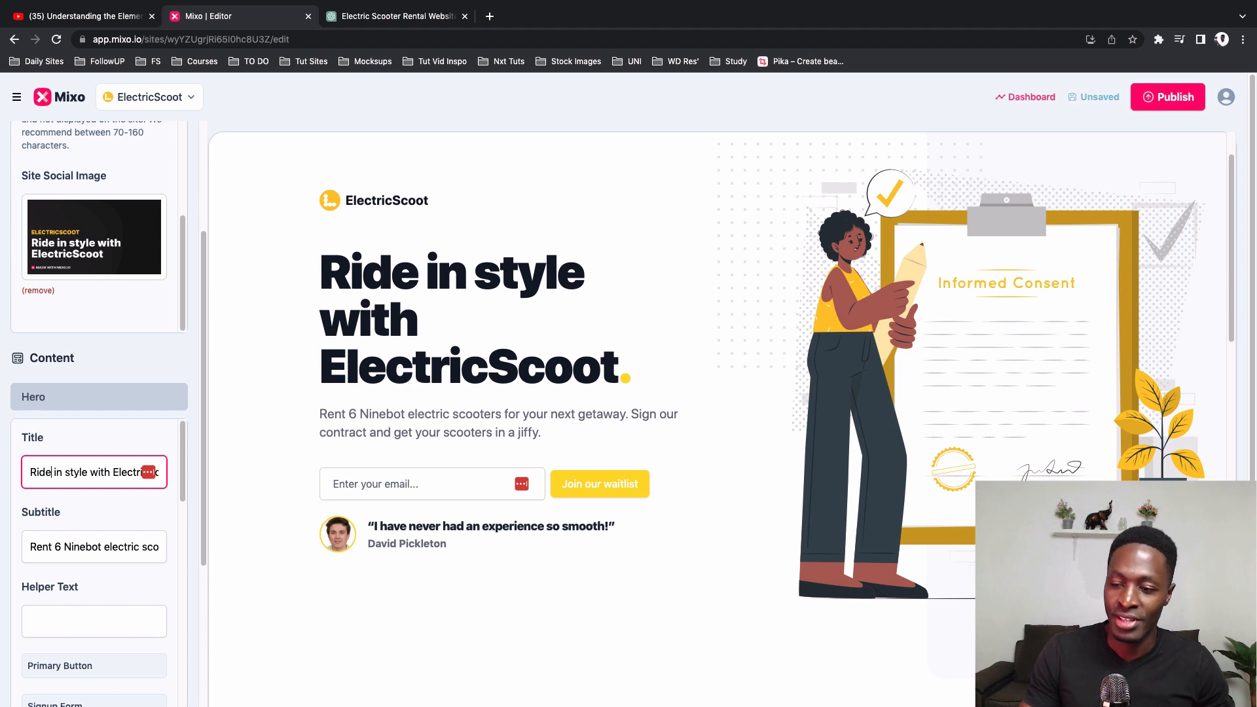
{"action": "key", "text": "BackSpace"}
{"action": "key", "text": "BackSpace"}
{"action": "key", "text": "BackSpace"}
{"action": "key", "text": "BackSpace"}
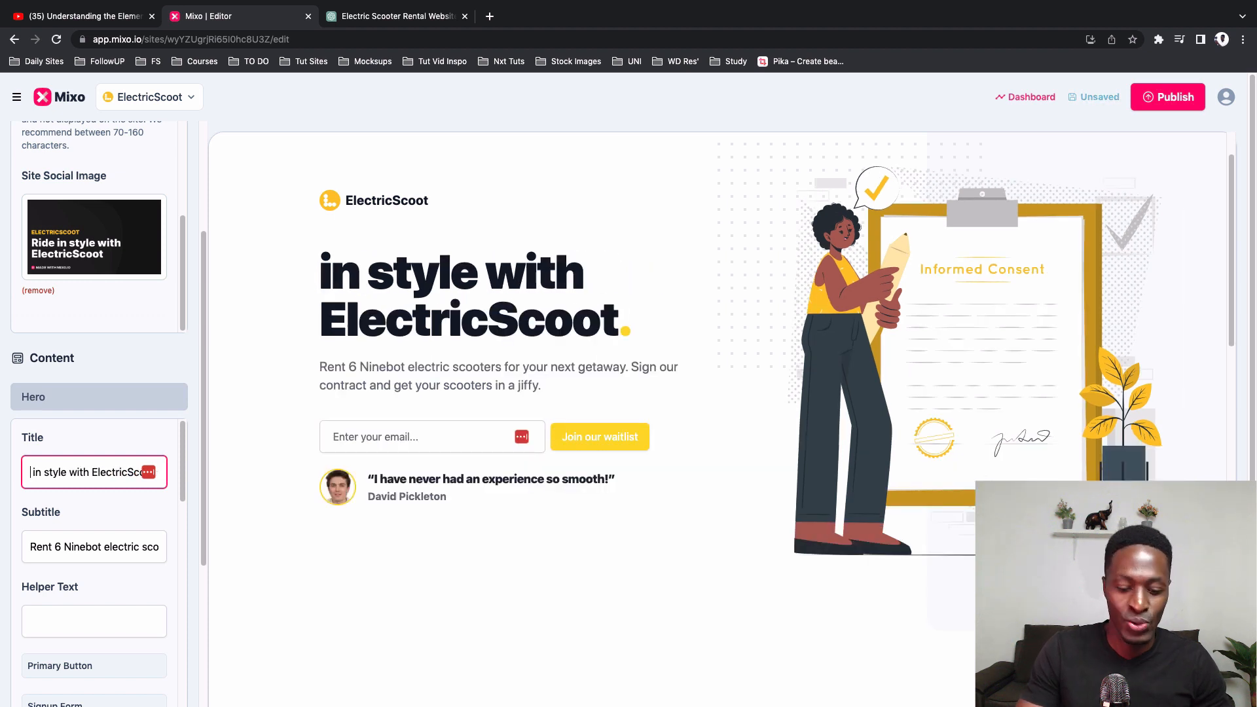
{"action": "type", "text": "Site"}
{"action": "key", "text": "BackSpace"}
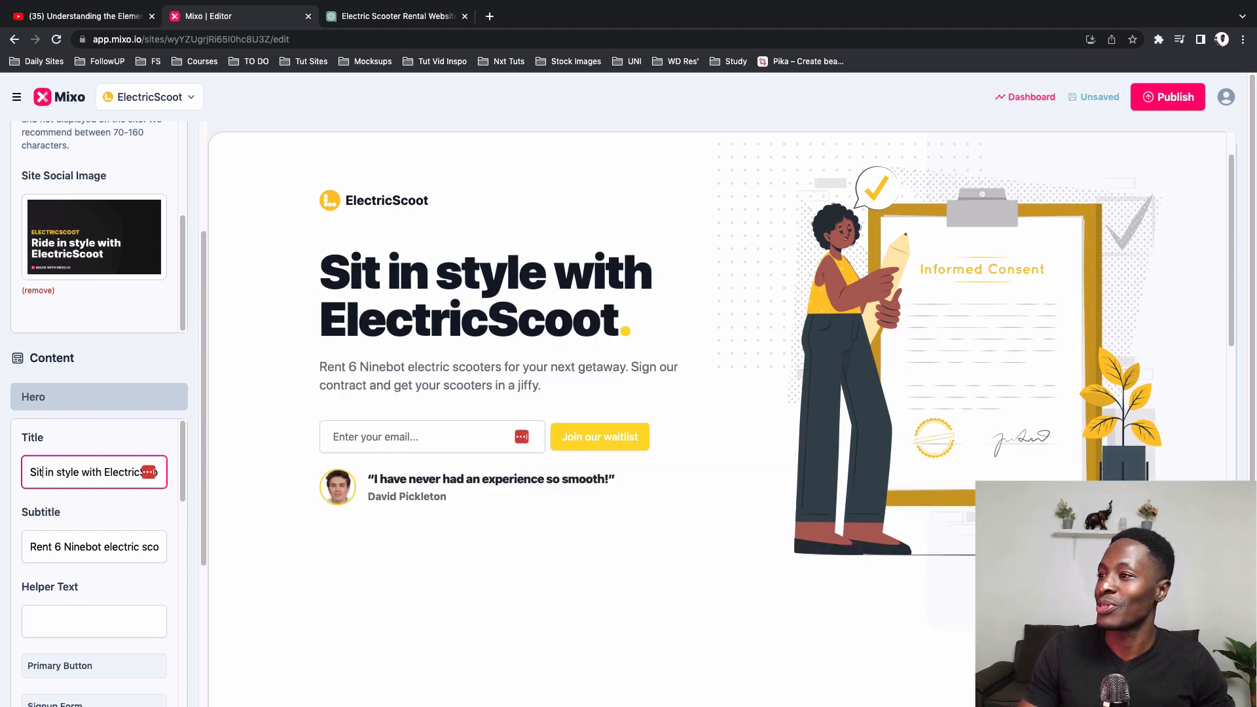
Step: Restore "Ride" as the first word of the Hero title
{"action": "key", "text": "BackSpace"}
{"action": "key", "text": "BackSpace"}
{"action": "key", "text": "BackSpace"}
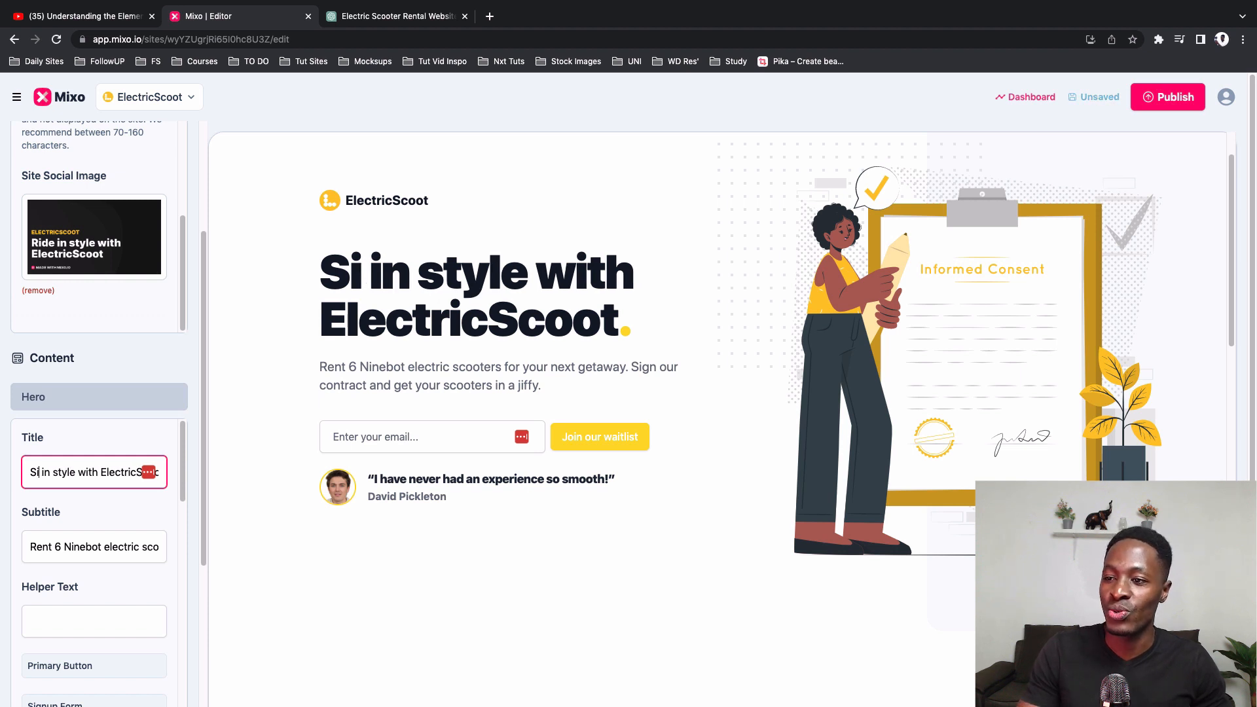
{"action": "type", "text": "Ride"}
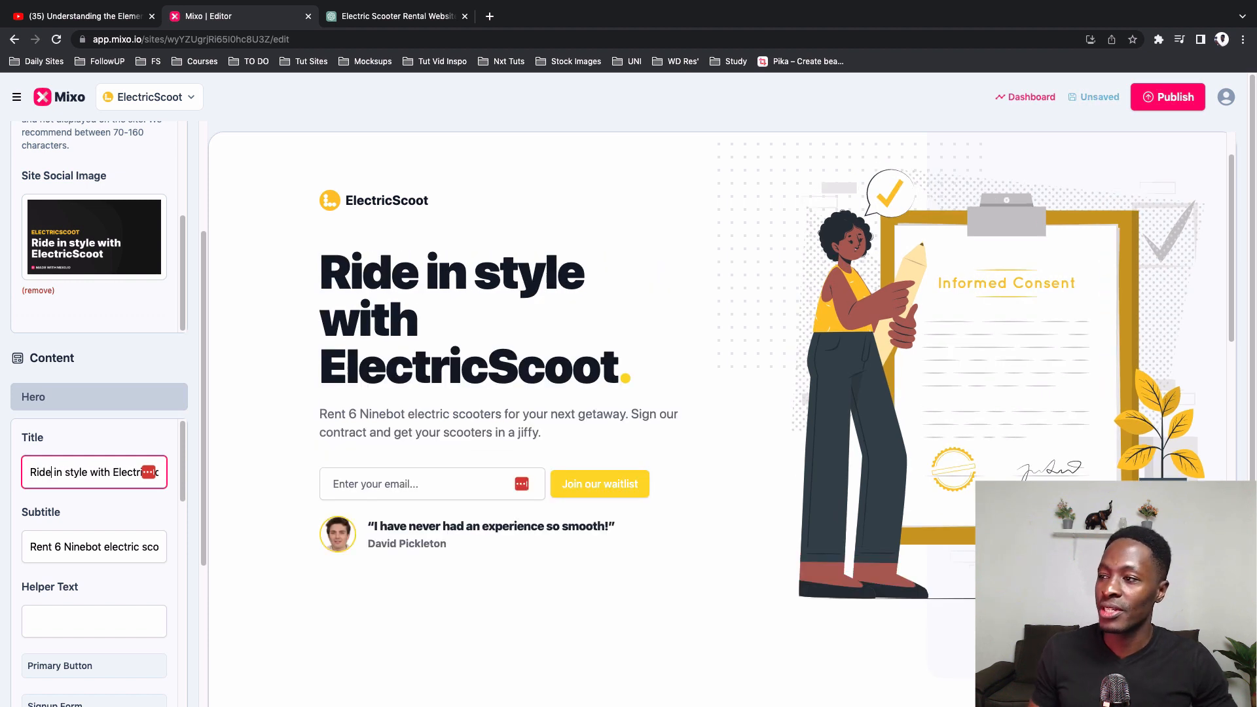
Step: Change the number of Ninebot scooters in the Hero subtitle to 9
{"action": "scroll", "coordinate": [74, 520], "scroll_direction": "down", "scroll_amount": 1}
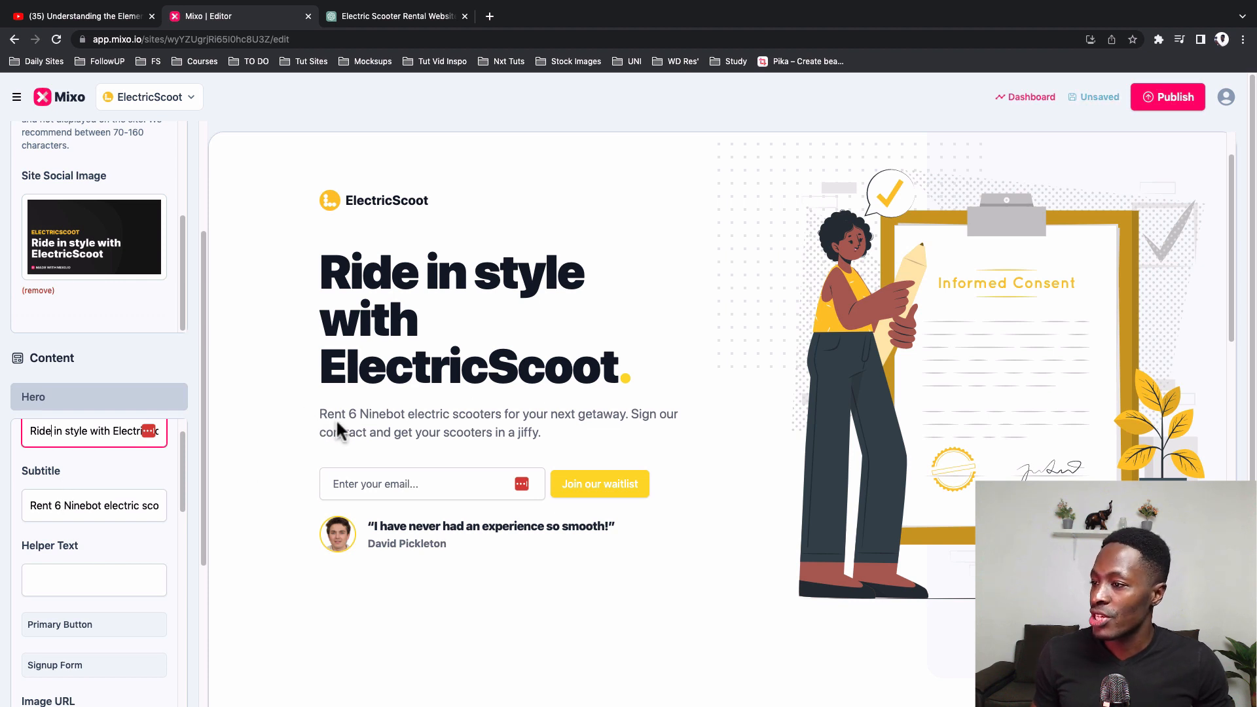
{"action": "left_click", "coordinate": [100, 512]}
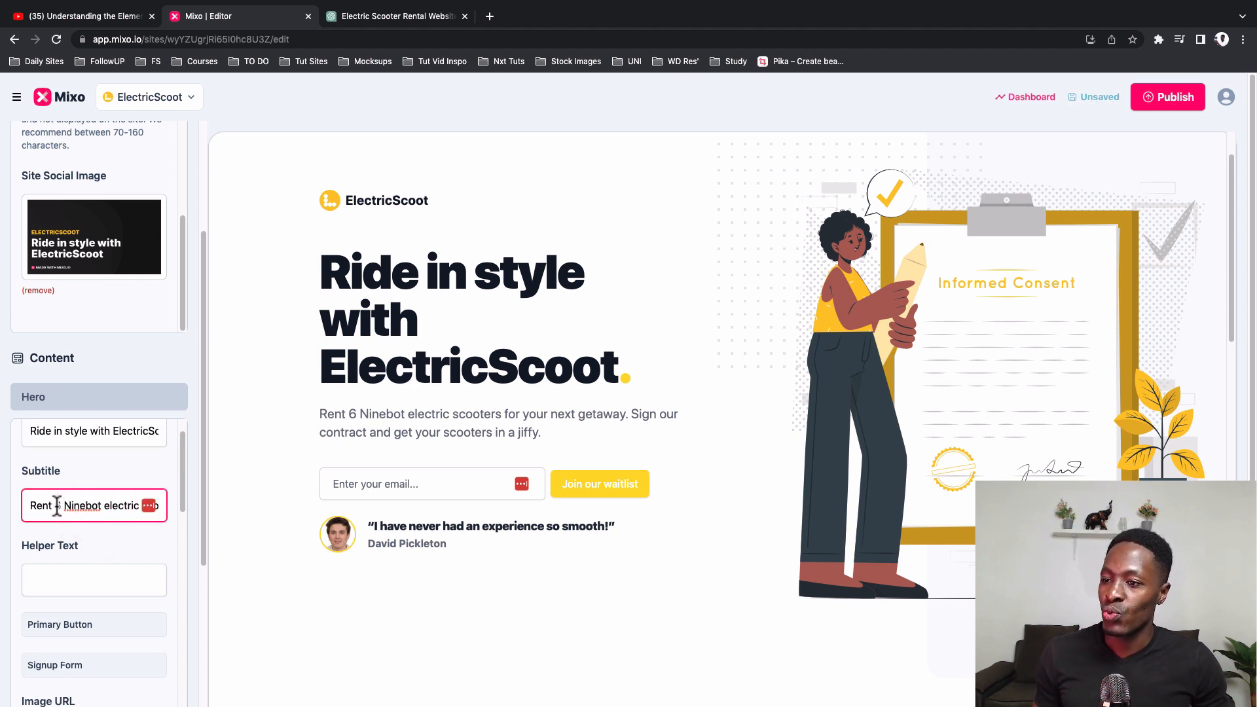
{"action": "double_click", "coordinate": [58, 506]}
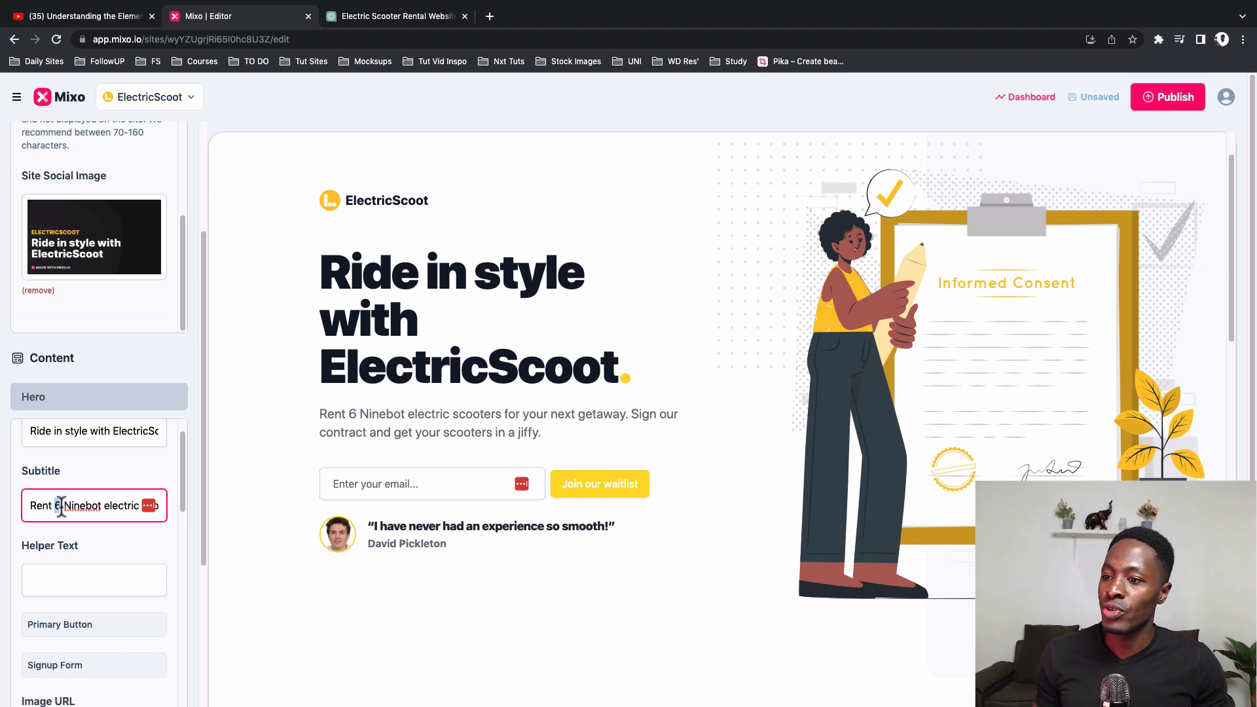
{"action": "type", "text": "8"}
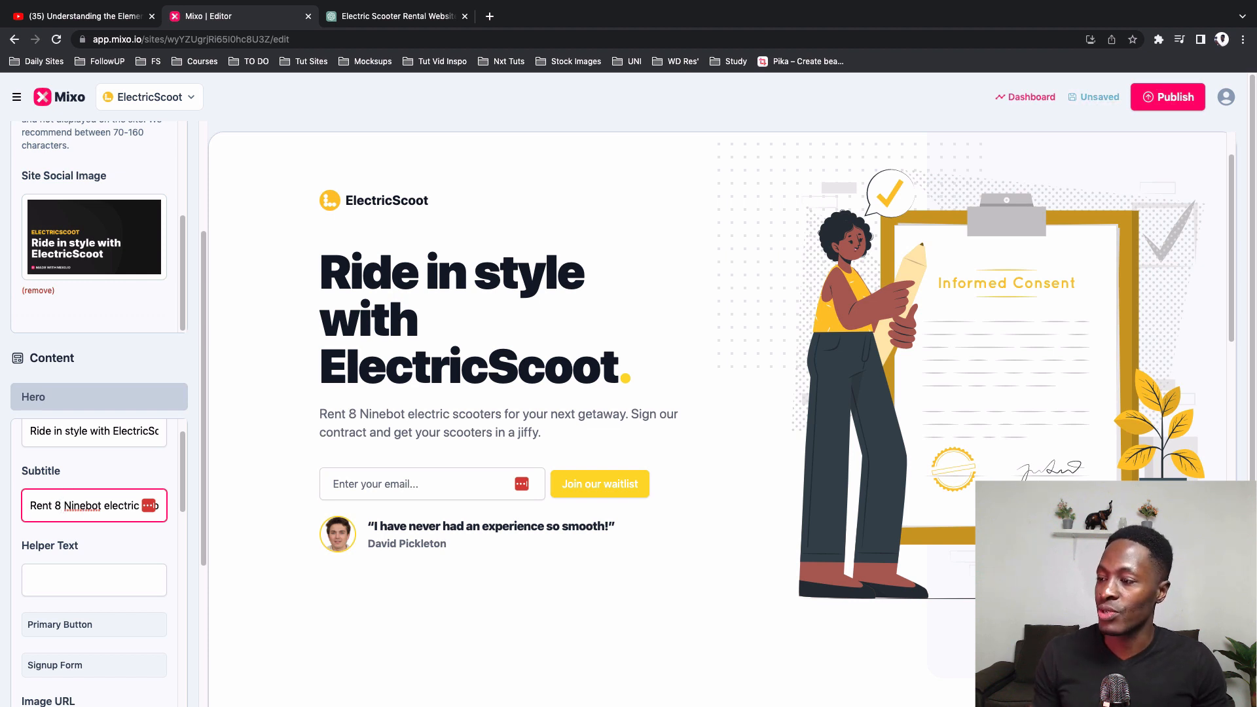
{"action": "key", "text": "BackSpace"}
{"action": "type", "text": "9"}
Step: Add the placeholder helper text "adfsdfadfad" to the Hero section
{"action": "scroll", "coordinate": [109, 510], "scroll_direction": "down", "scroll_amount": 2}
{"action": "left_click", "coordinate": [109, 510]}
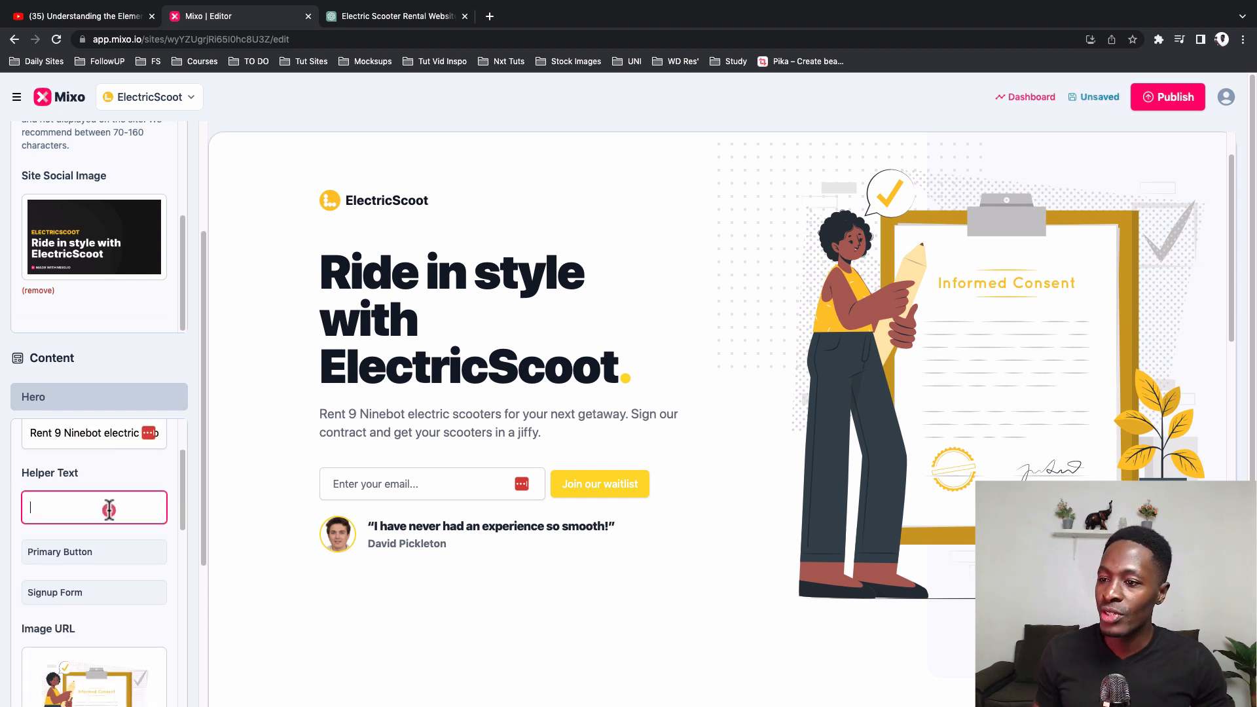
{"action": "type", "text": "adfsdfadfsd"}
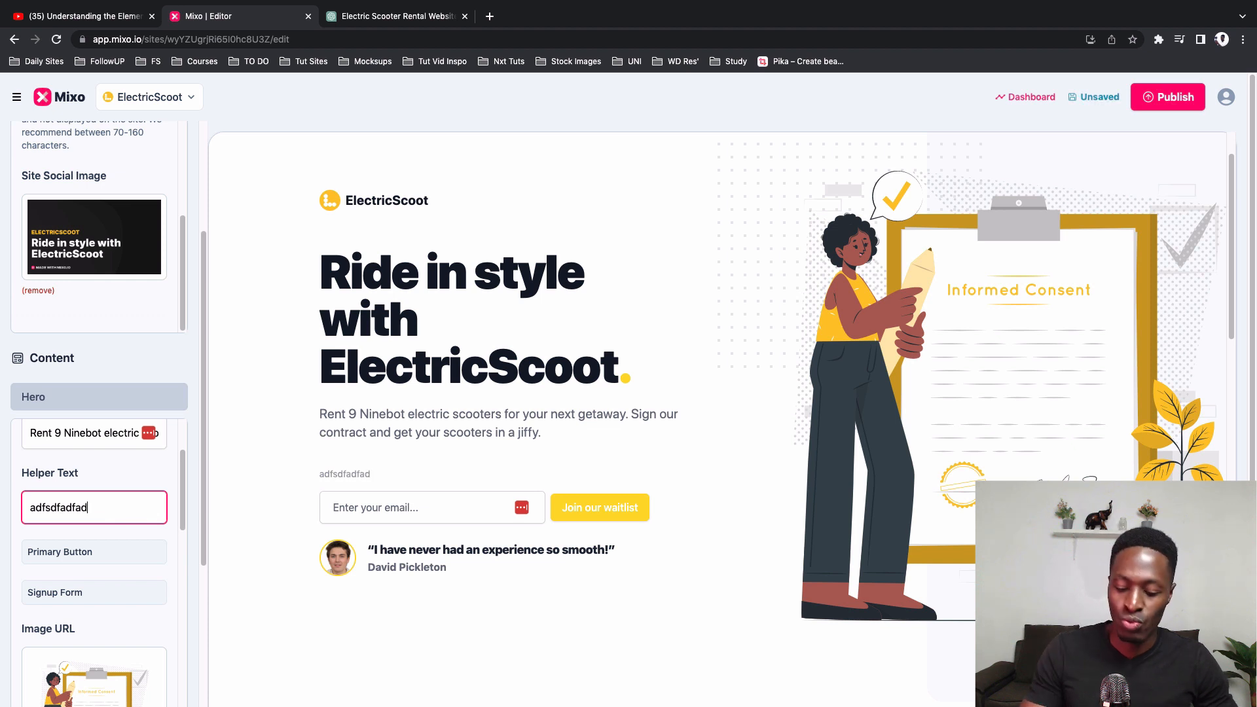
Step: Clear the placeholder helper text from the Hero section
{"action": "key", "text": "BackSpace"}
{"action": "key", "text": "BackSpace"}
{"action": "key", "text": "BackSpace"}
{"action": "key", "text": "BackSpace"}
{"action": "key", "text": "BackSpace"}
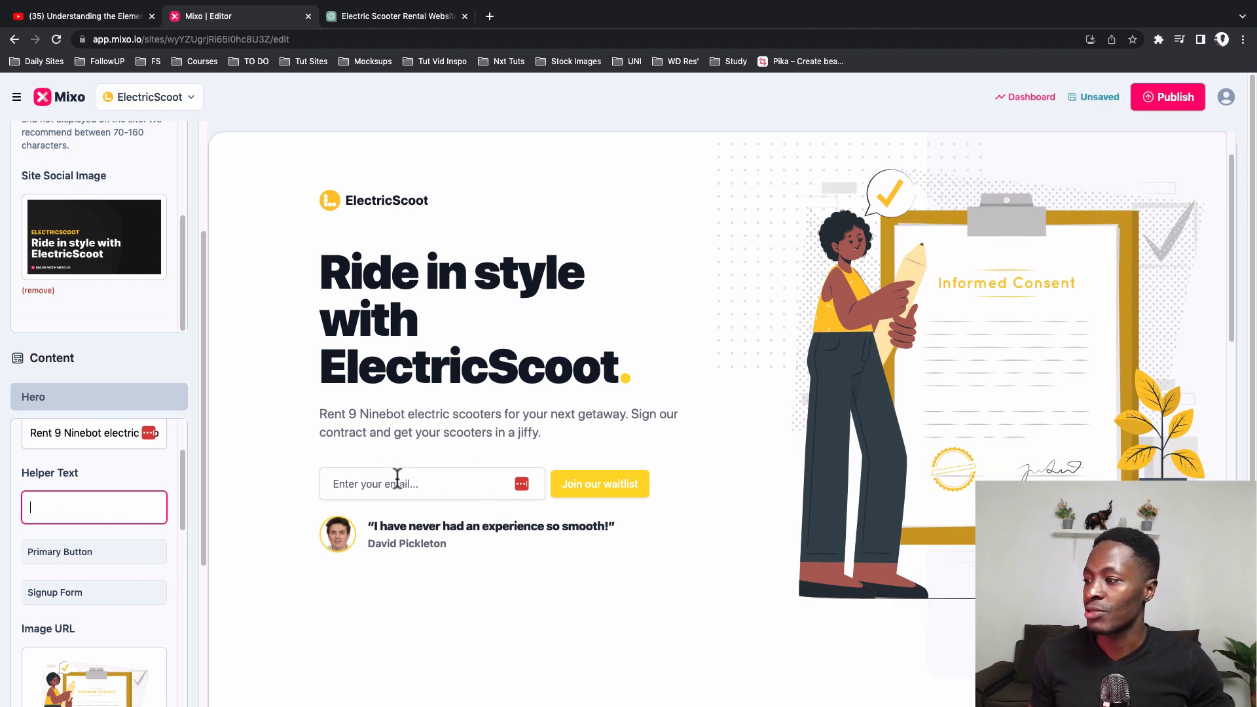
Step: Show the Hero's primary CTA button, check its label and link settings, and hide the button again
{"action": "scroll", "coordinate": [110, 537], "scroll_direction": "down", "scroll_amount": 2}
{"action": "left_click", "coordinate": [38, 508]}
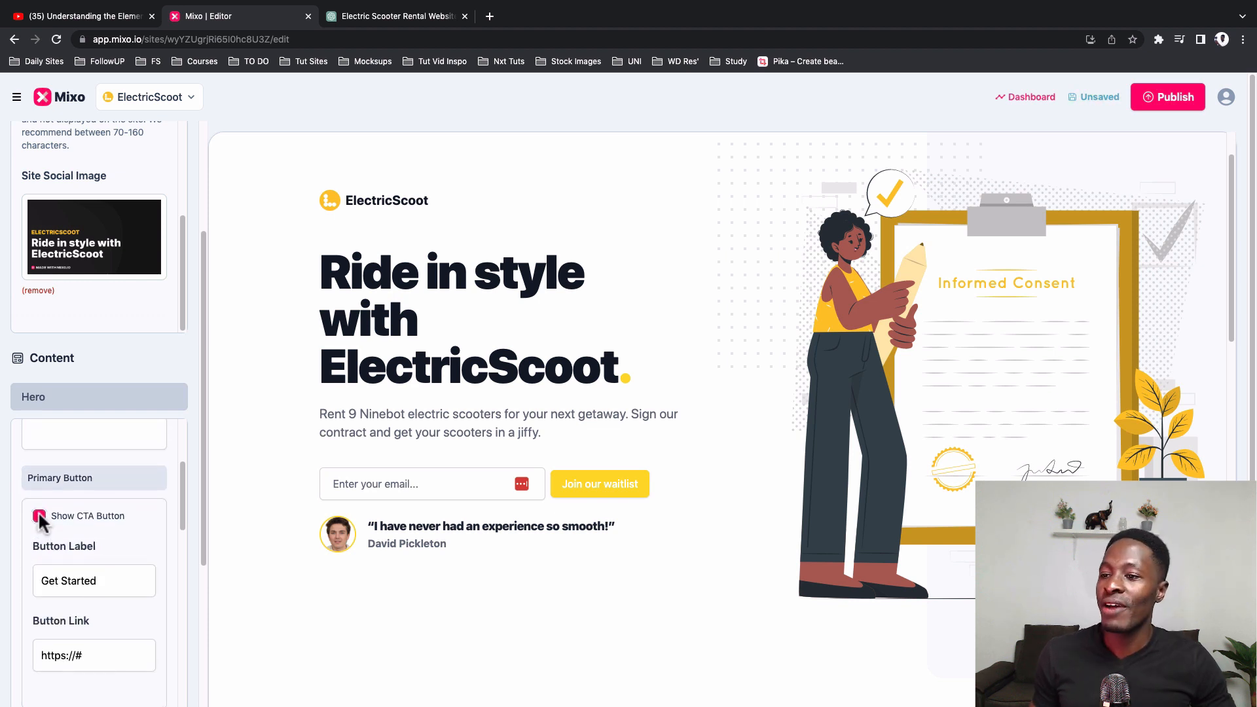
{"action": "scroll", "coordinate": [39, 515], "scroll_direction": "up", "scroll_amount": 1}
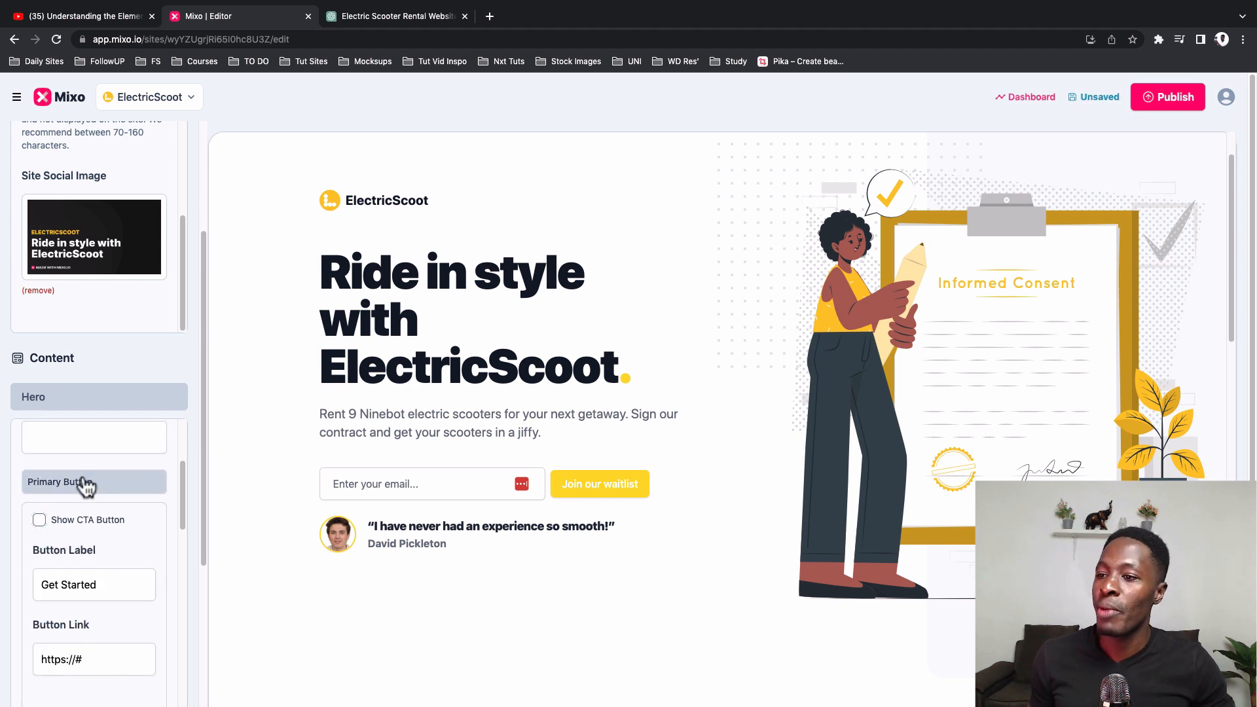
{"action": "left_click", "coordinate": [39, 519]}
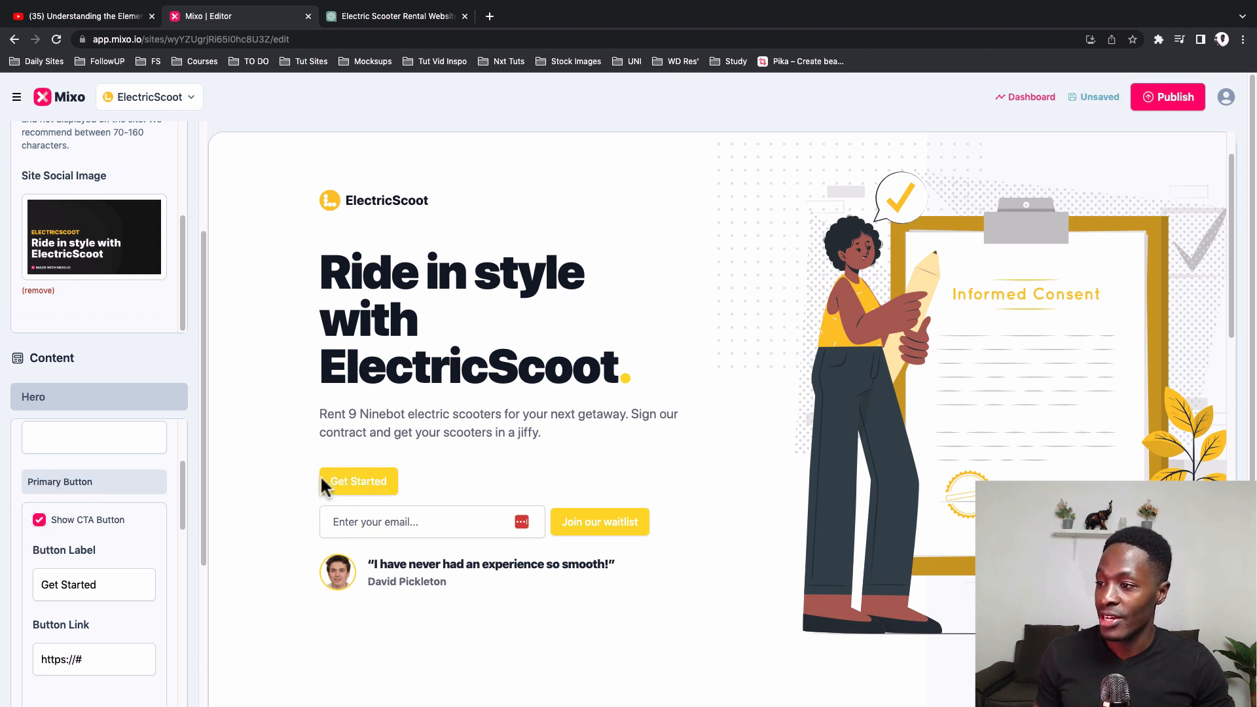
{"action": "triple_click", "coordinate": [79, 585]}
{"action": "left_click", "coordinate": [89, 659]}
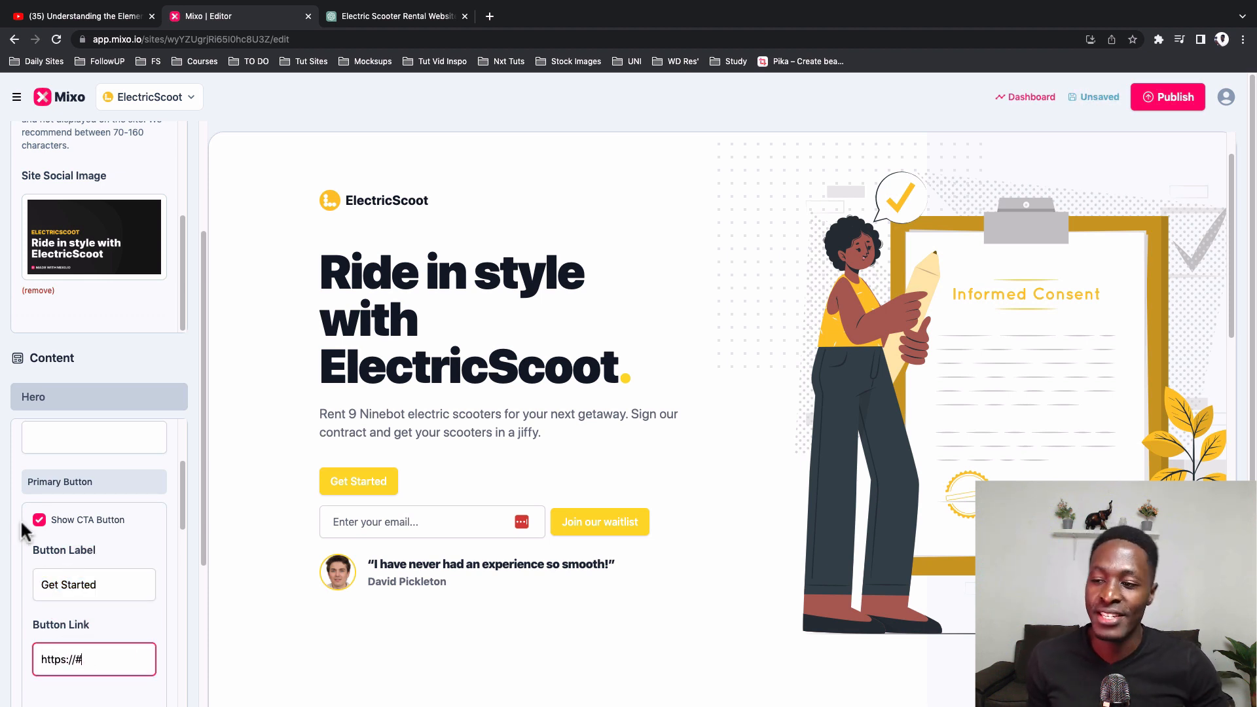
{"action": "left_click", "coordinate": [38, 519]}
Step: Hide the Hero's signup form, show it again, and check its placeholder and button label settings
{"action": "scroll", "coordinate": [81, 534], "scroll_direction": "down", "scroll_amount": 3}
{"action": "left_click", "coordinate": [79, 521]}
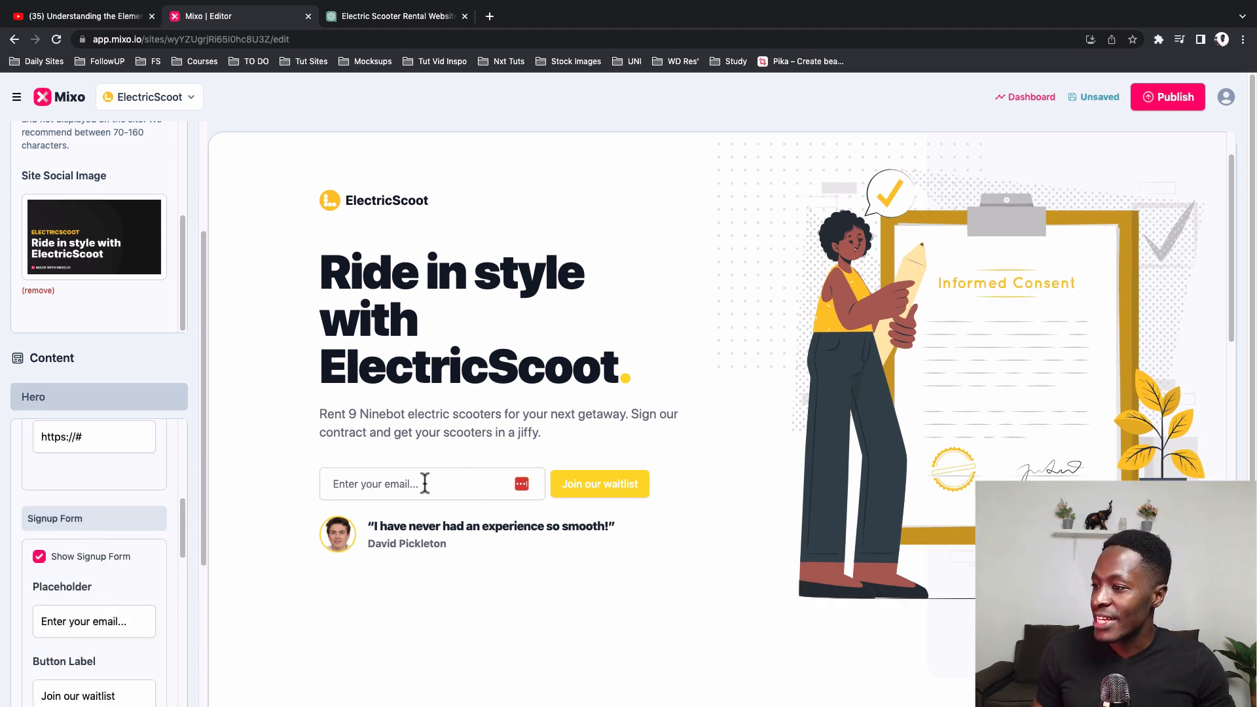
{"action": "scroll", "coordinate": [146, 542], "scroll_direction": "down", "scroll_amount": 2}
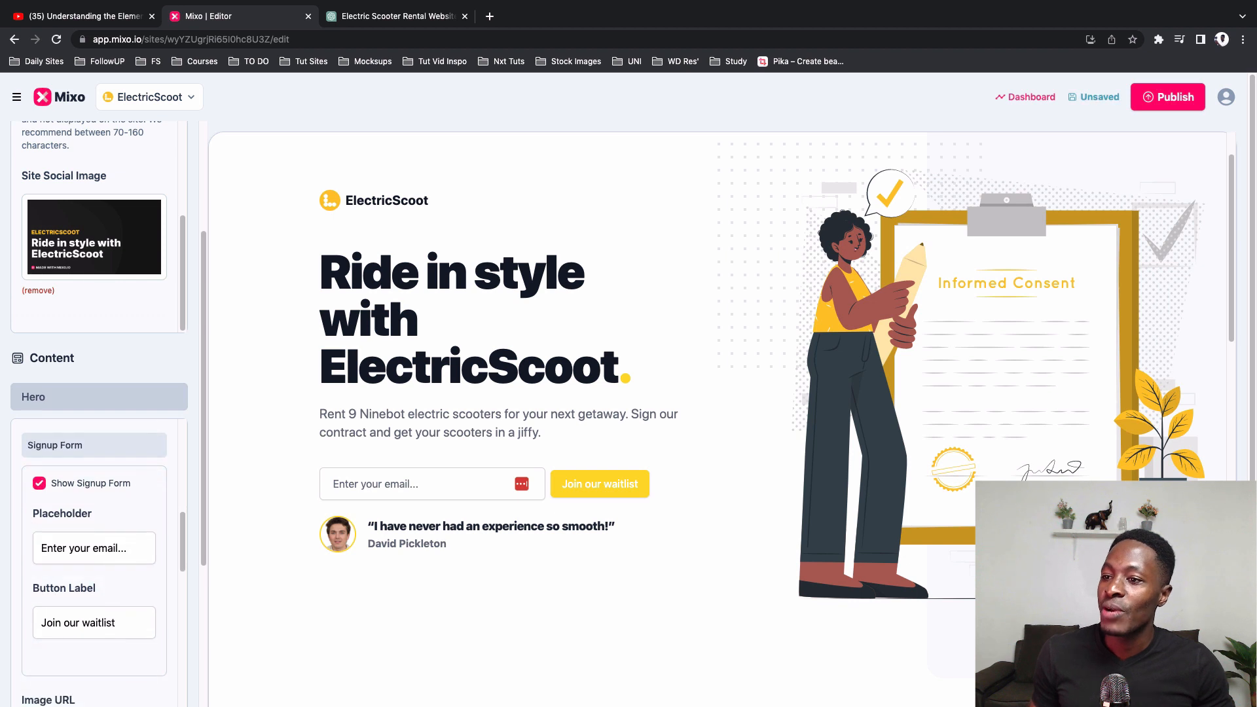
{"action": "left_click", "coordinate": [39, 483]}
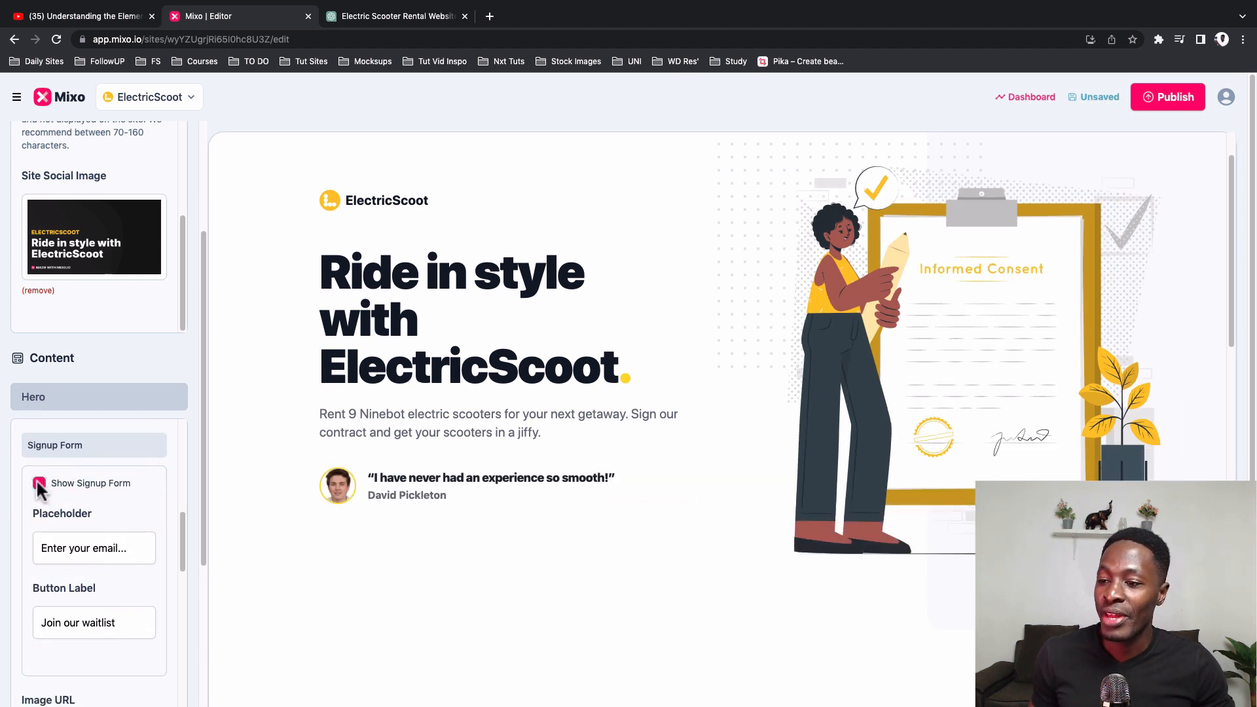
{"action": "left_click", "coordinate": [39, 483]}
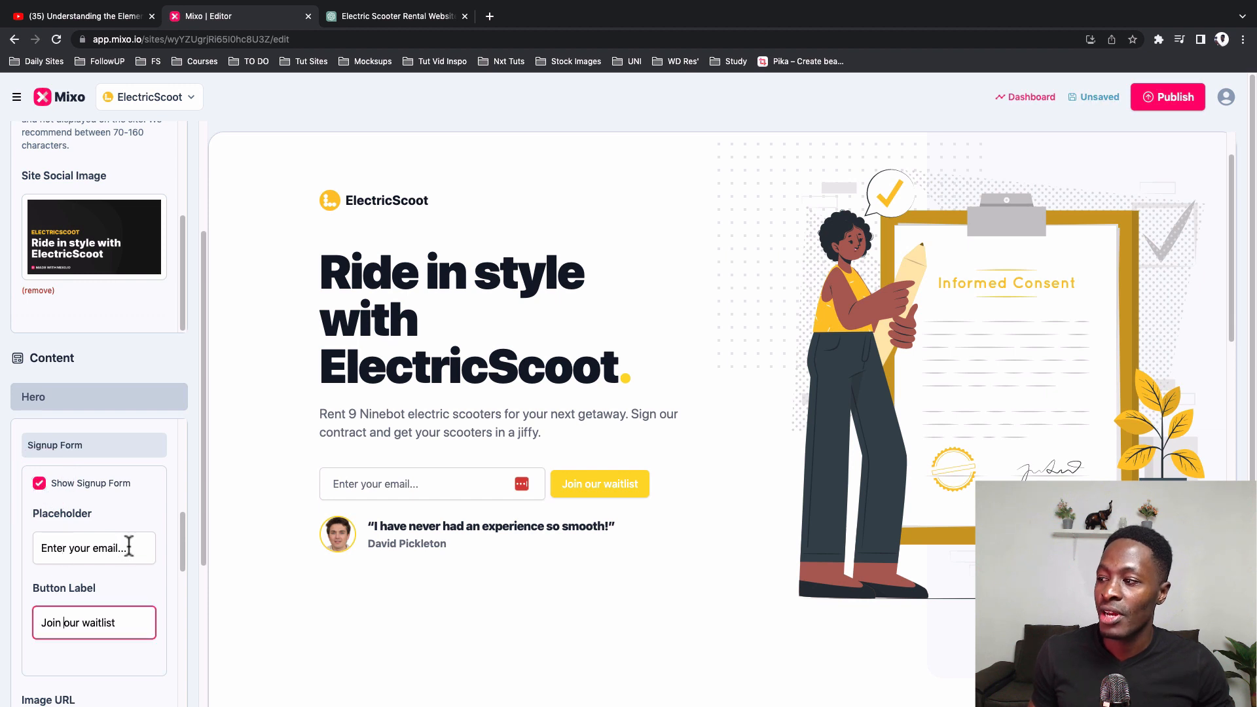
{"action": "left_click_drag", "start_coordinate": [127, 547], "coordinate": [37, 546]}
{"action": "left_click", "coordinate": [121, 623]}
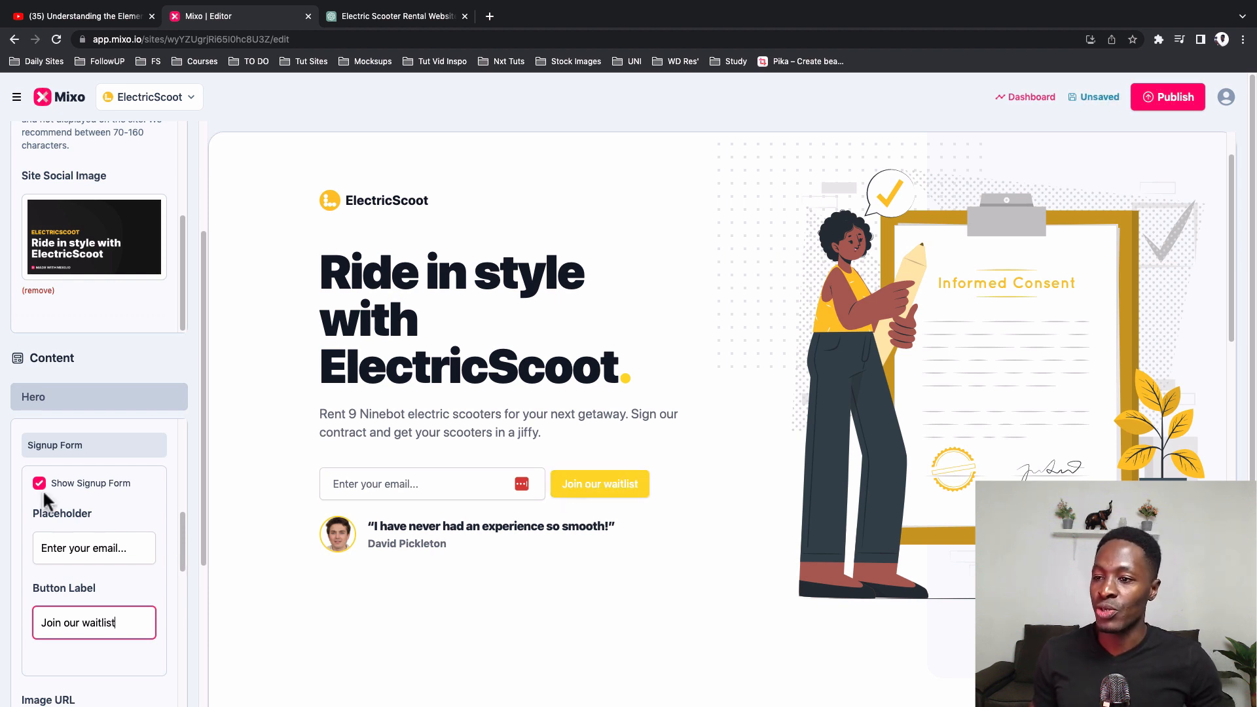
Step: Look at the media library options for the Hero image and close the library without choosing a picture
{"action": "scroll", "coordinate": [43, 491], "scroll_direction": "down", "scroll_amount": 5}
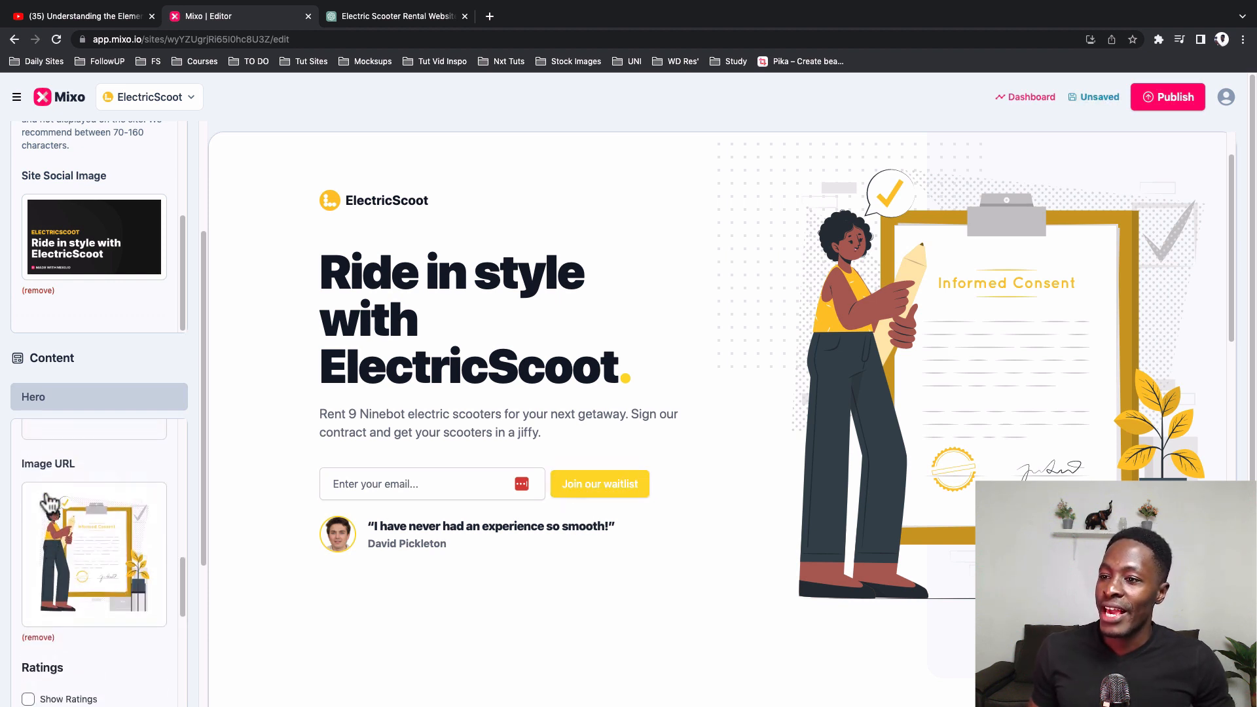
{"action": "scroll", "coordinate": [50, 488], "scroll_direction": "up", "scroll_amount": 1}
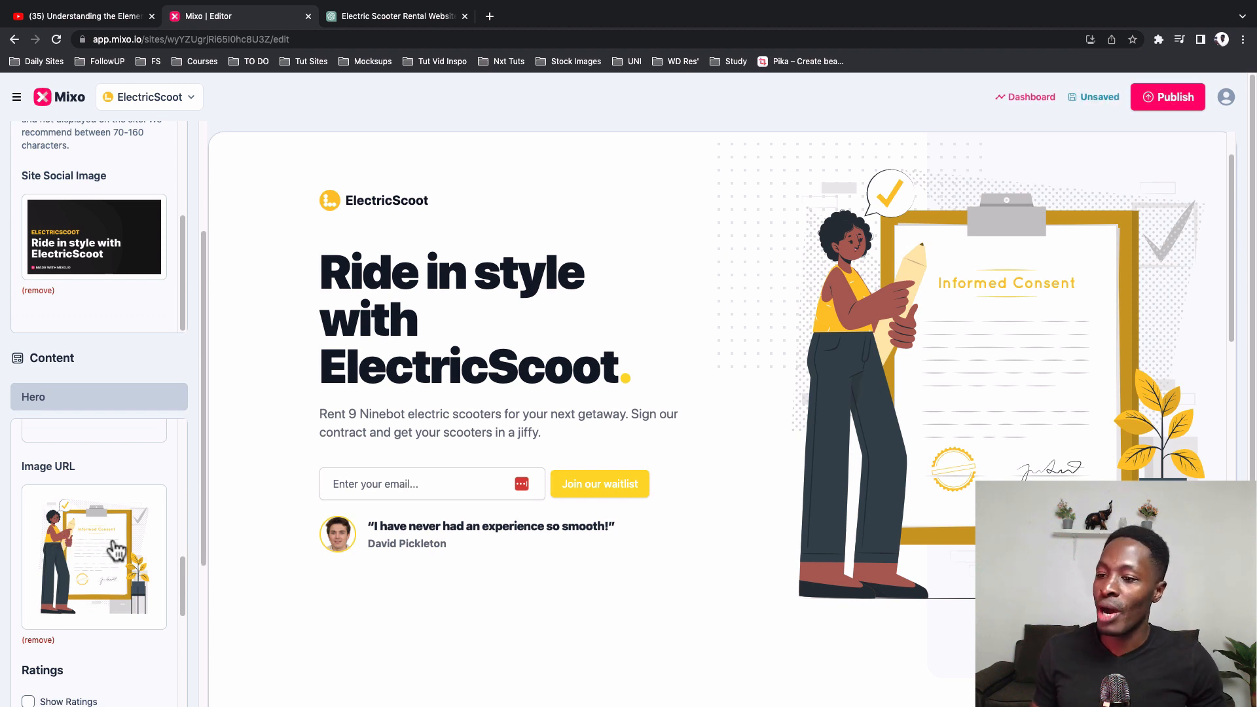
{"action": "left_click", "coordinate": [98, 541]}
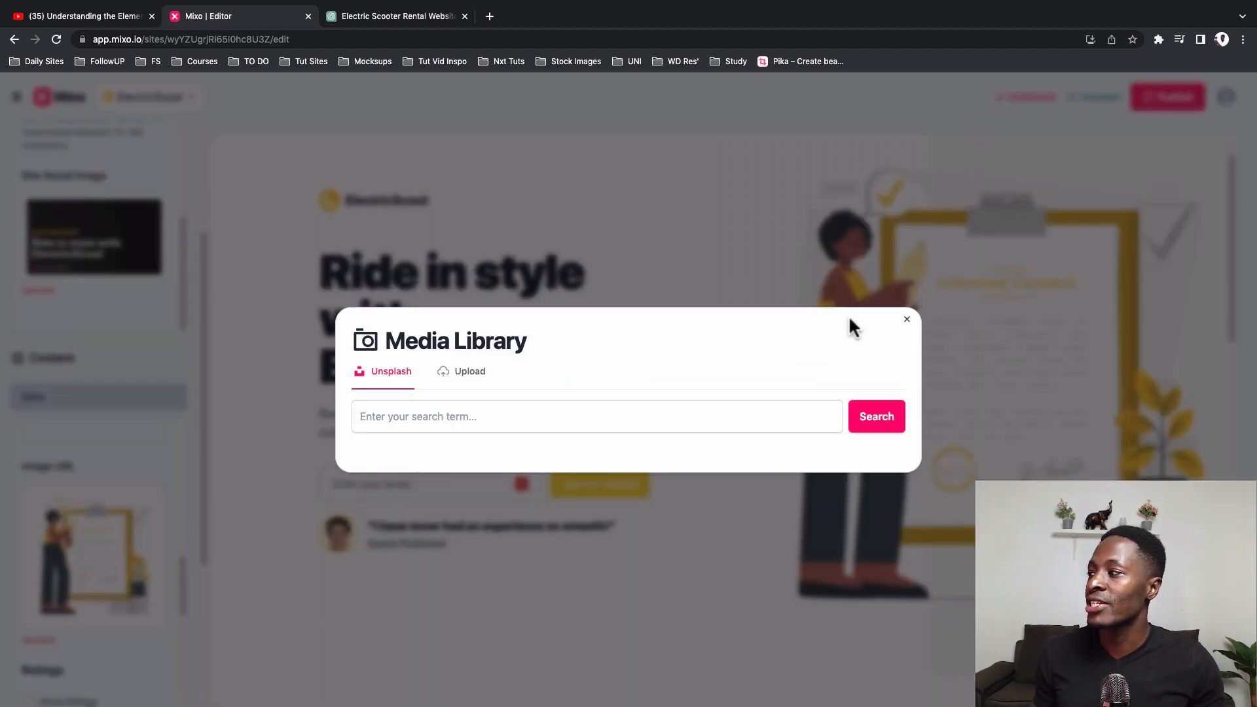
{"action": "left_click", "coordinate": [910, 326]}
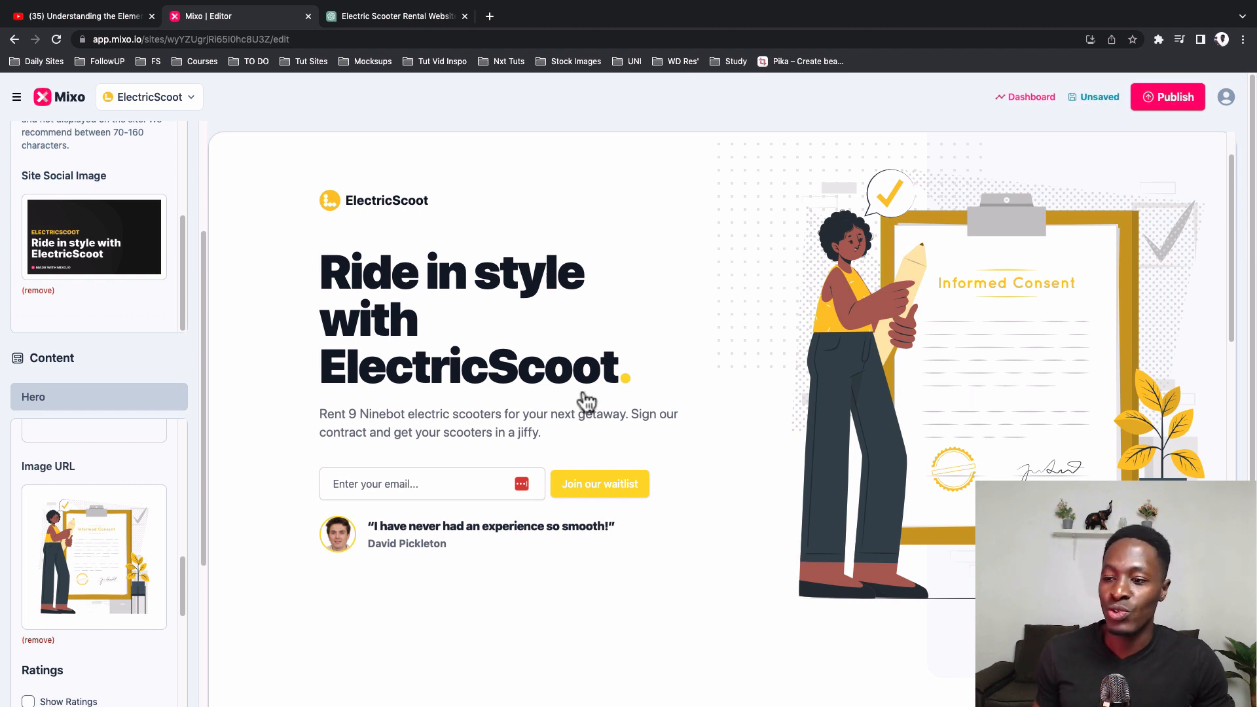
Step: Show the ratings in the Hero section and check the star count and info text settings
{"action": "scroll", "coordinate": [155, 533], "scroll_direction": "down", "scroll_amount": 3}
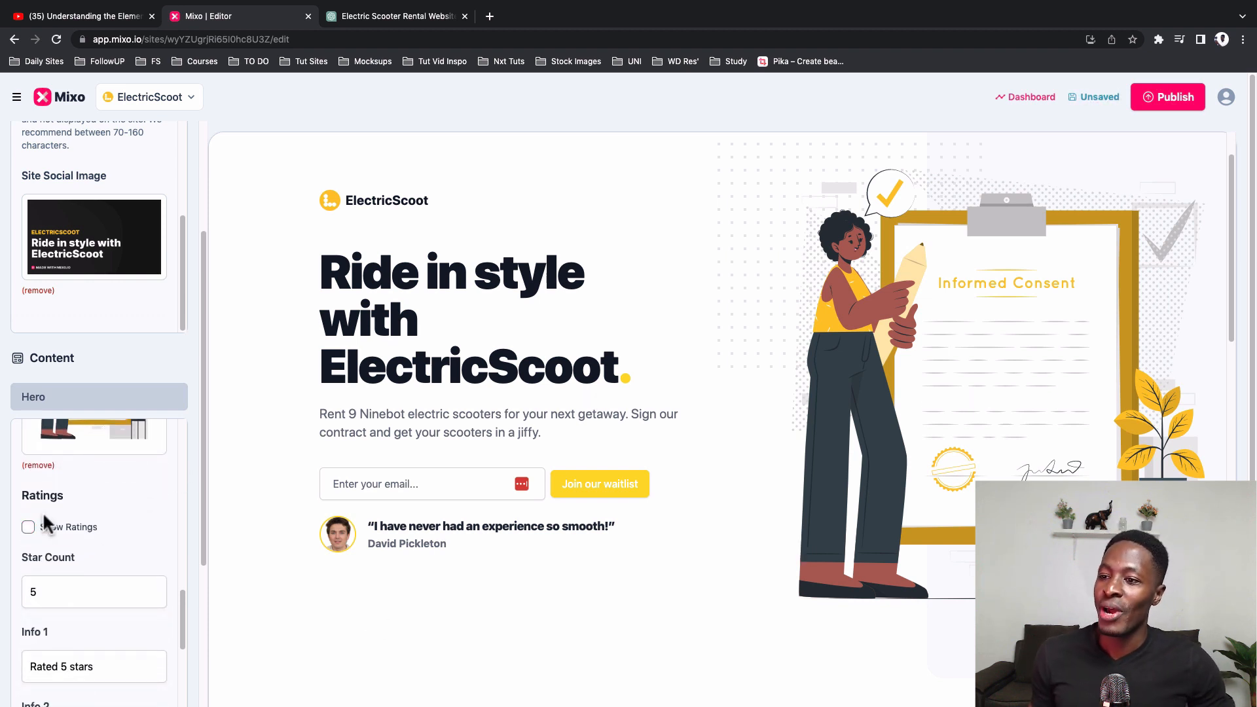
{"action": "left_click", "coordinate": [29, 527]}
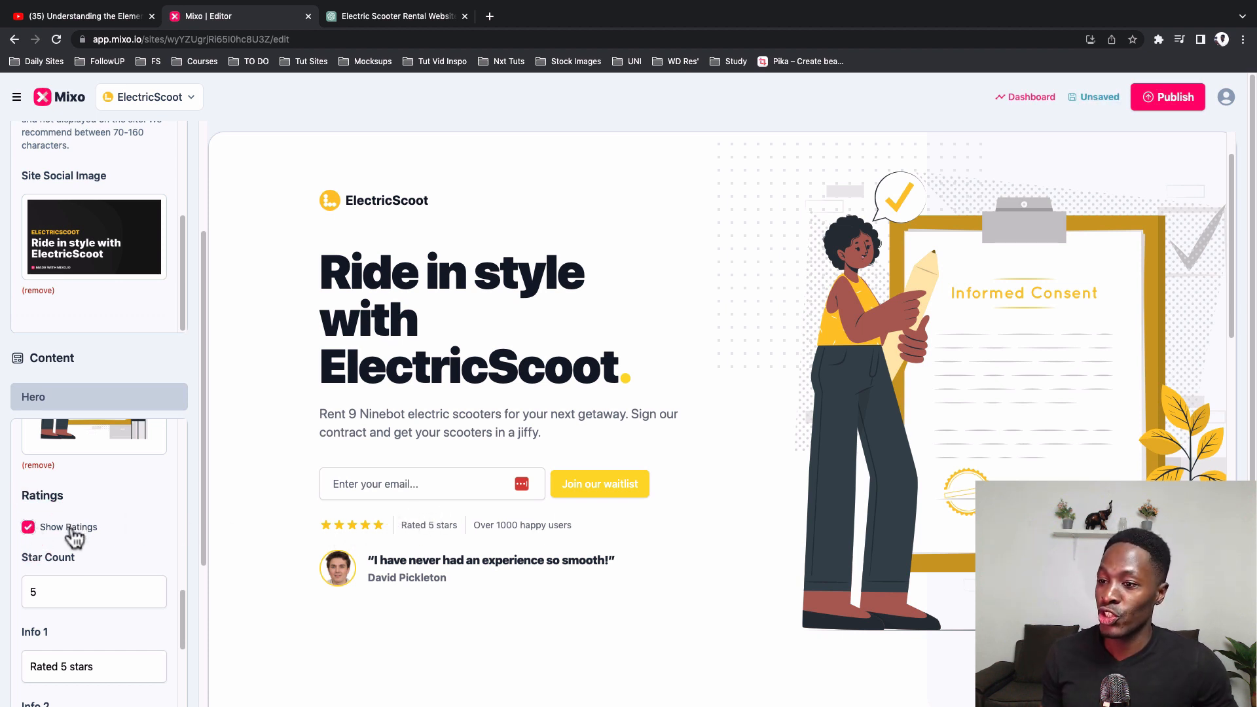
{"action": "scroll", "coordinate": [73, 529], "scroll_direction": "down", "scroll_amount": 2}
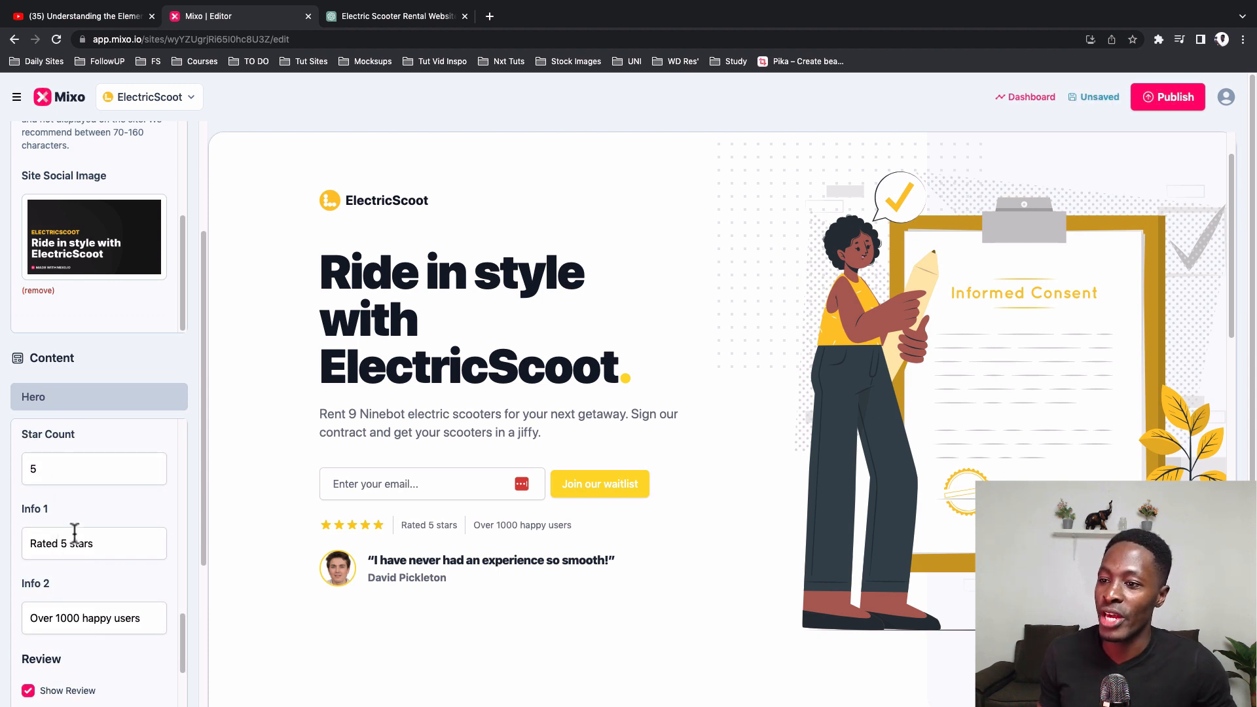
{"action": "scroll", "coordinate": [44, 557], "scroll_direction": "down", "scroll_amount": 1}
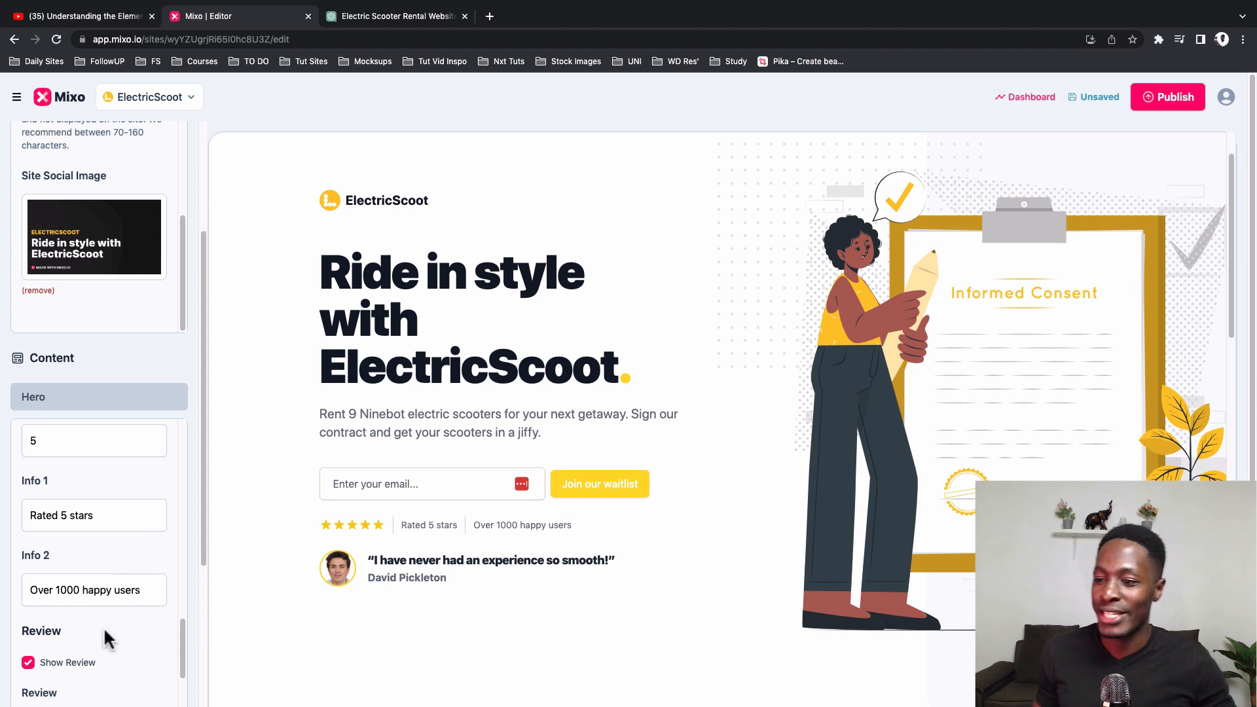
{"action": "scroll", "coordinate": [99, 613], "scroll_direction": "down", "scroll_amount": 3}
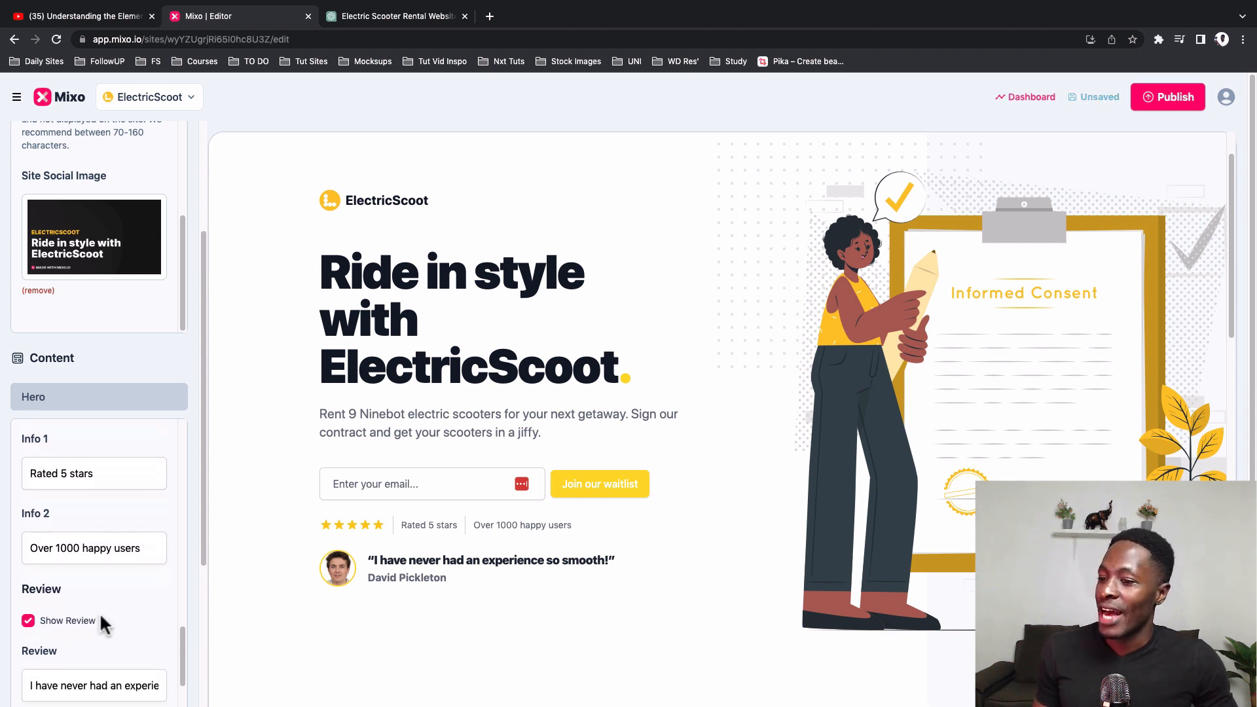
Step: Examine the Hero review's text, name, label and image settings
{"action": "scroll", "coordinate": [100, 610], "scroll_direction": "down", "scroll_amount": 6}
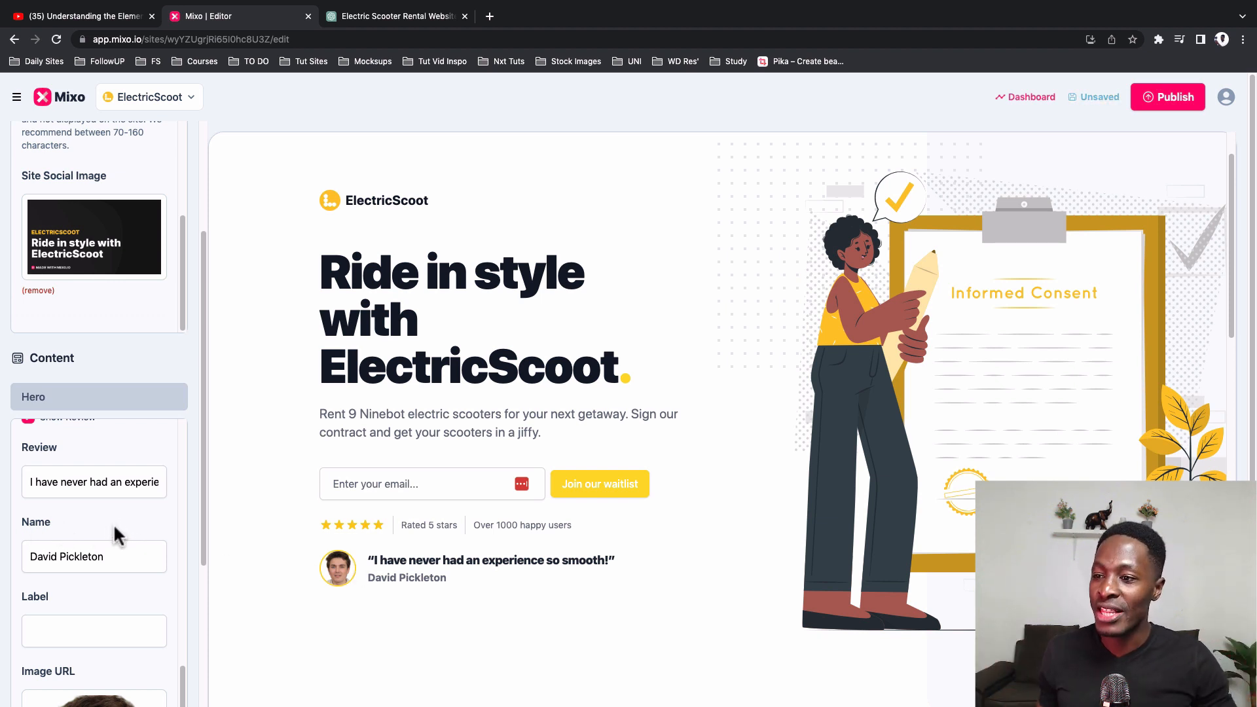
{"action": "triple_click", "coordinate": [47, 482]}
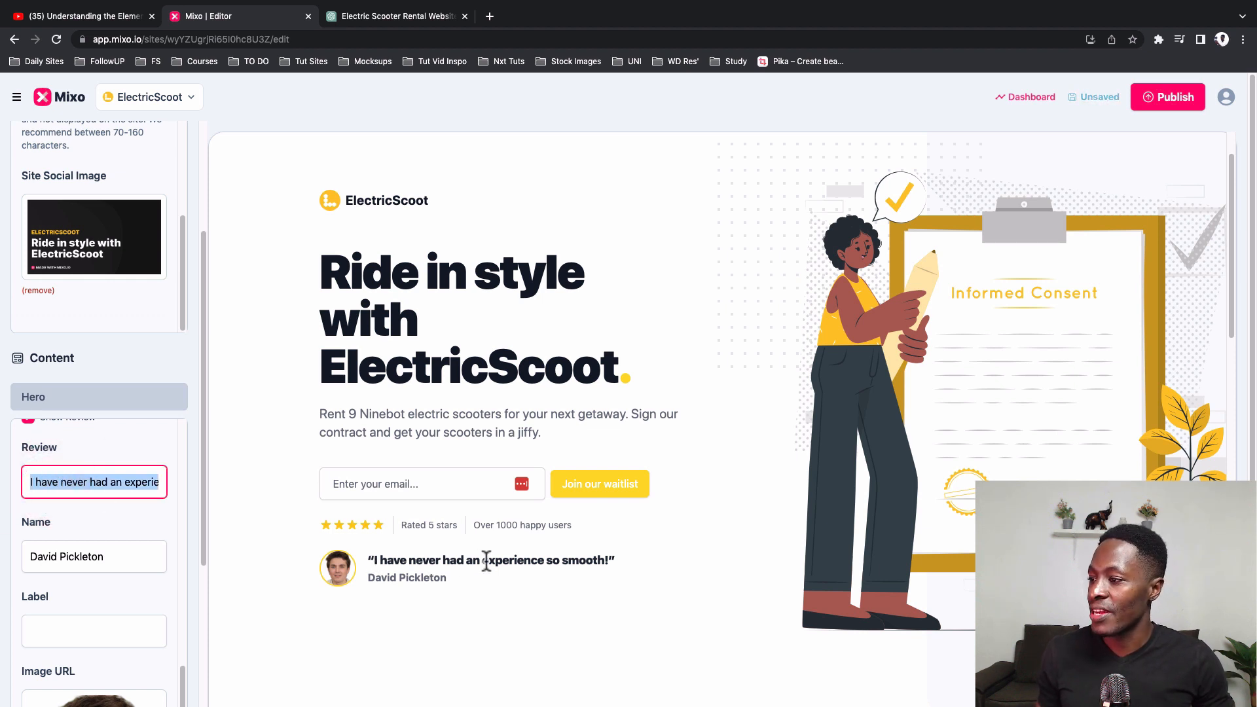
{"action": "left_click", "coordinate": [95, 484]}
{"action": "left_click", "coordinate": [78, 556]}
{"action": "scroll", "coordinate": [79, 554], "scroll_direction": "down", "scroll_amount": 2}
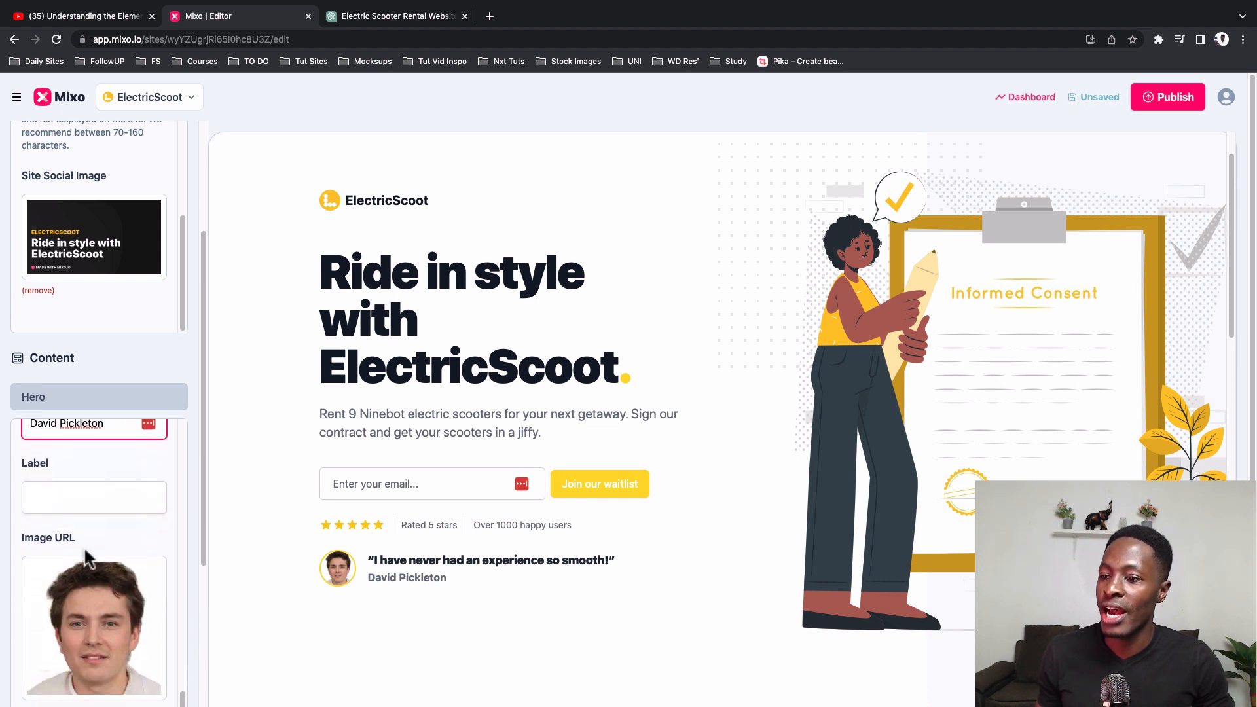
{"action": "left_click", "coordinate": [62, 501]}
{"action": "scroll", "coordinate": [73, 521], "scroll_direction": "down", "scroll_amount": 3}
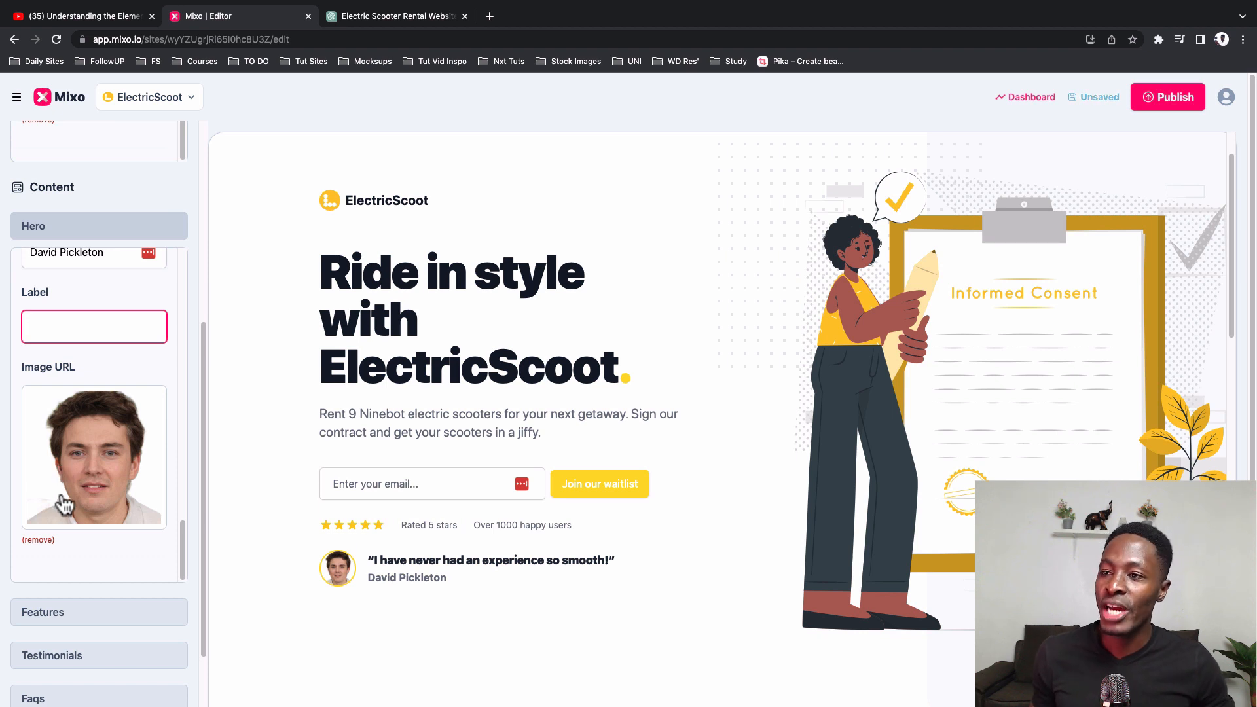
Step: Toggle the Hero review's display off and back on
{"action": "scroll", "coordinate": [61, 485], "scroll_direction": "up", "scroll_amount": 4}
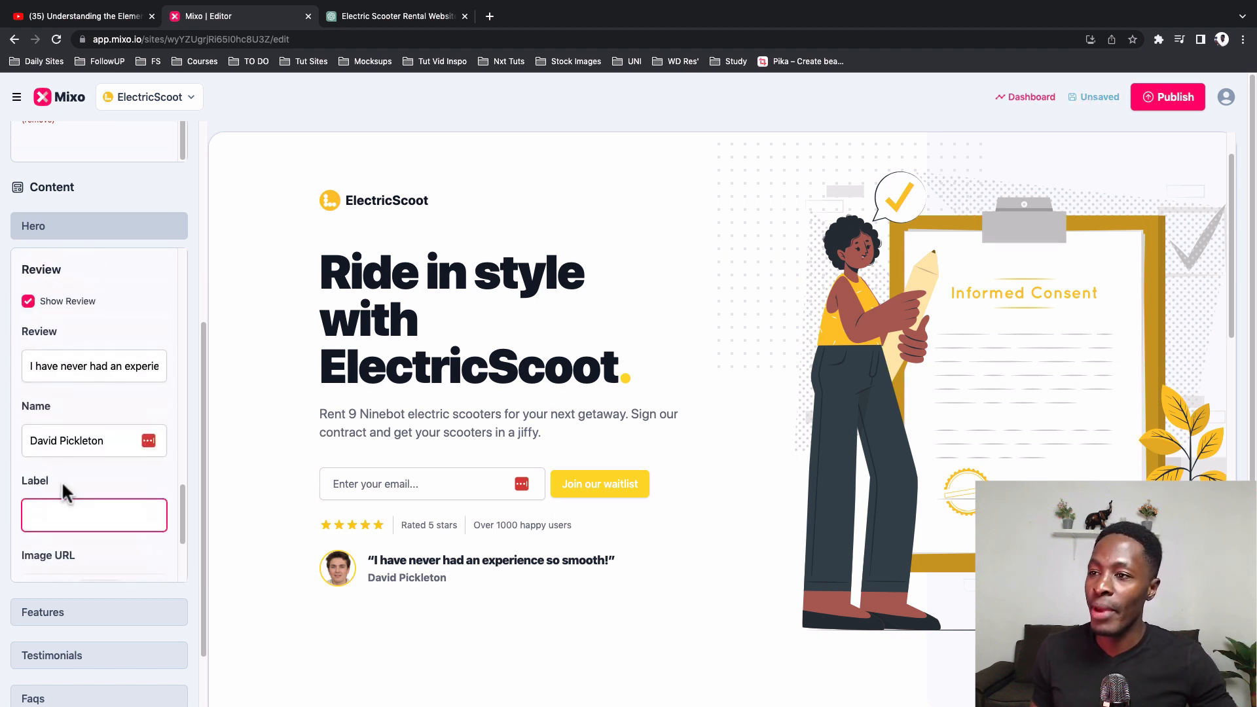
{"action": "left_click", "coordinate": [25, 327]}
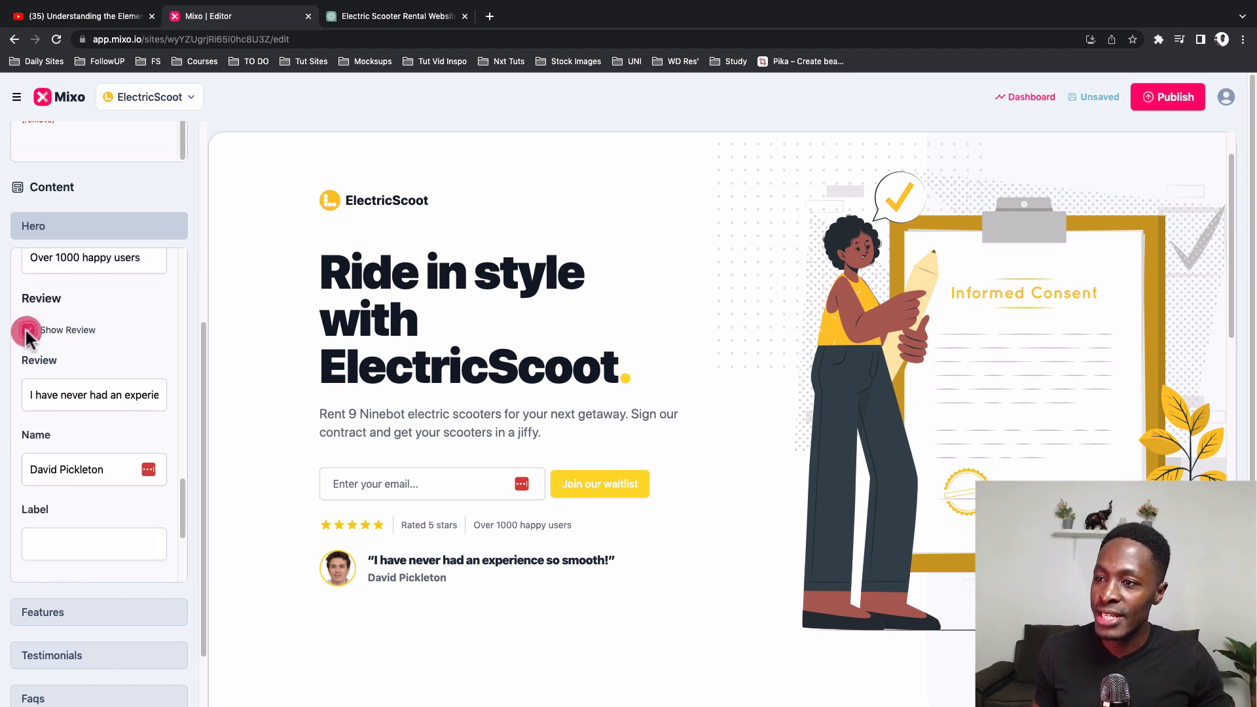
{"action": "left_click", "coordinate": [26, 330]}
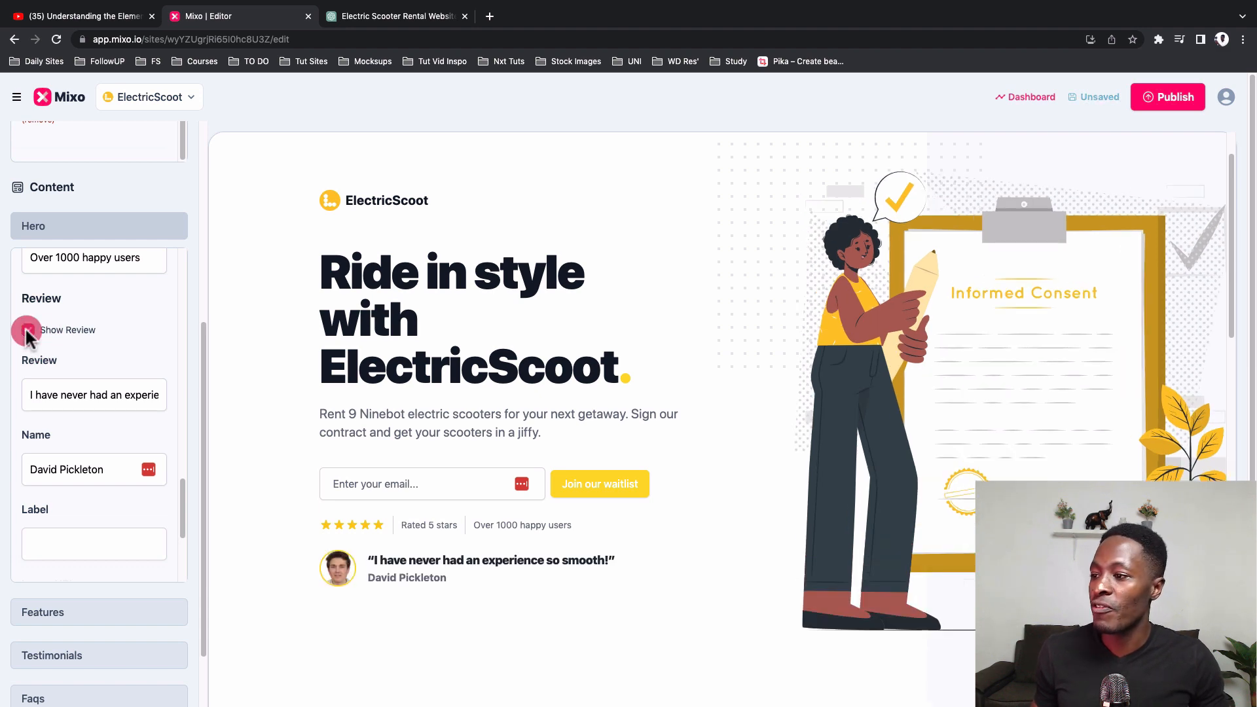
Step: Expand the Features settings, hide the Features section on the page, and show it again
{"action": "scroll", "coordinate": [110, 513], "scroll_direction": "down", "scroll_amount": 2}
{"action": "scroll", "coordinate": [440, 562], "scroll_direction": "down", "scroll_amount": 5}
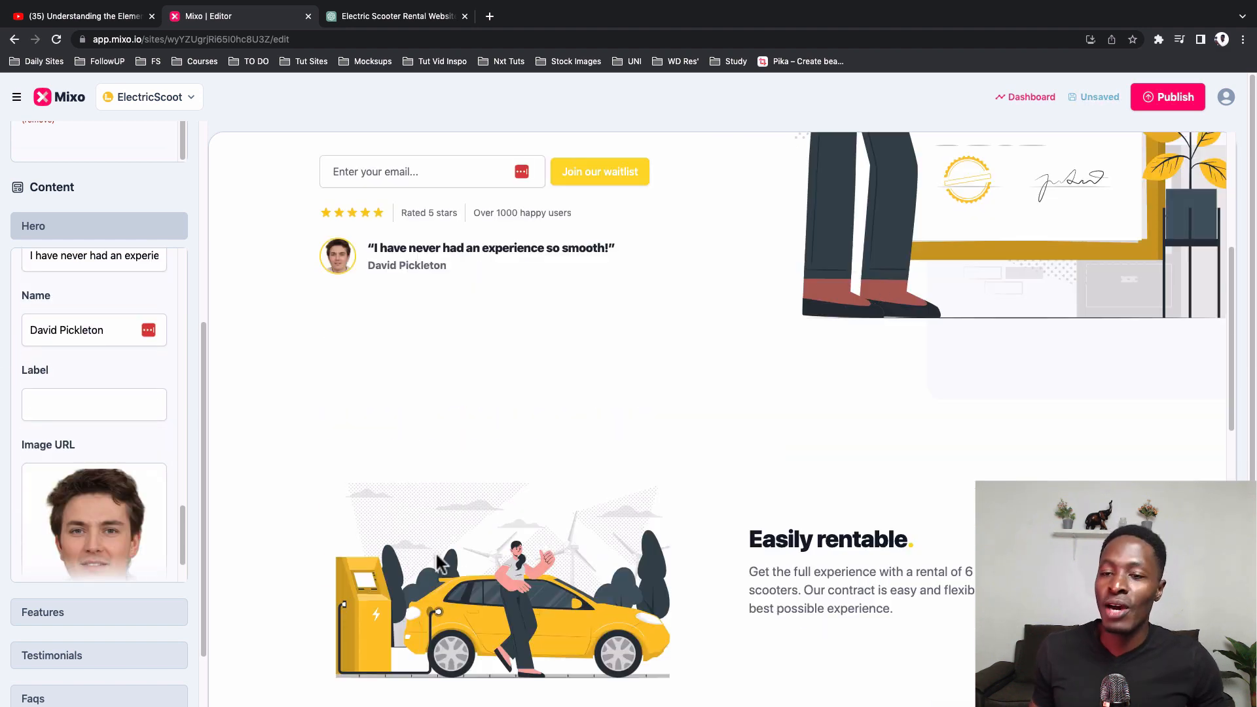
{"action": "scroll", "coordinate": [437, 557], "scroll_direction": "down", "scroll_amount": 3}
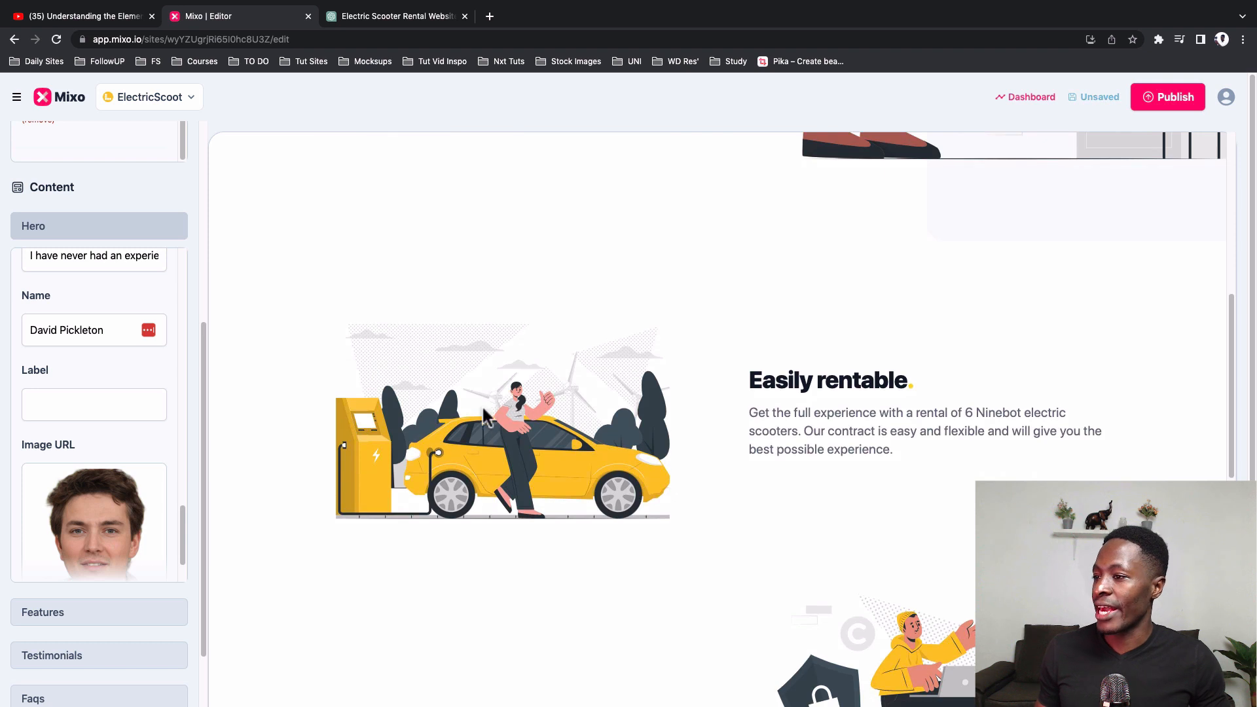
{"action": "scroll", "coordinate": [123, 581], "scroll_direction": "down", "scroll_amount": 3}
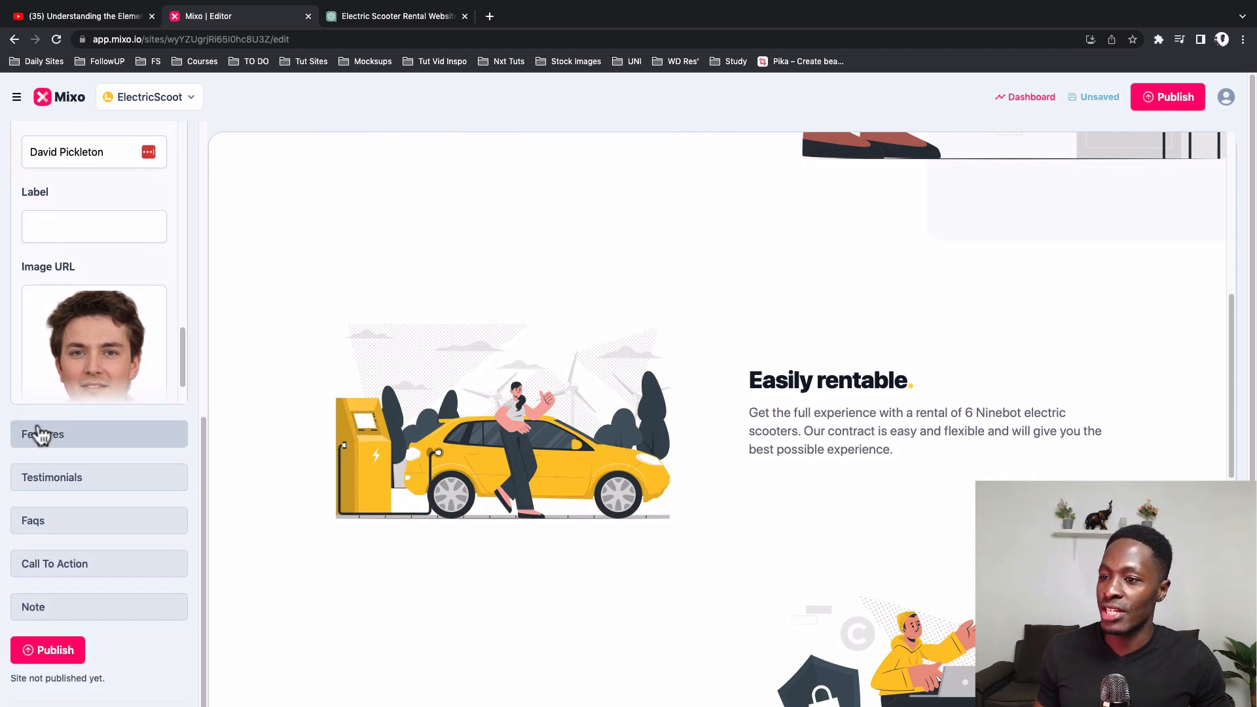
{"action": "left_click", "coordinate": [83, 435]}
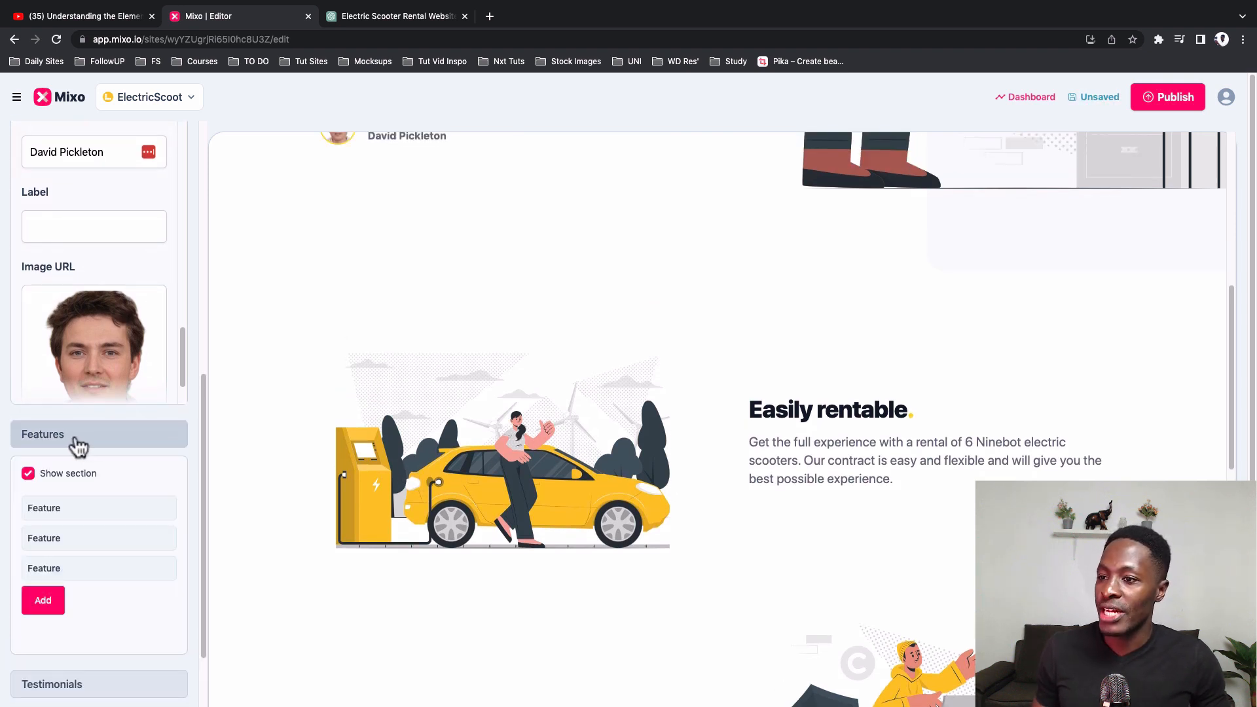
{"action": "left_click", "coordinate": [28, 474]}
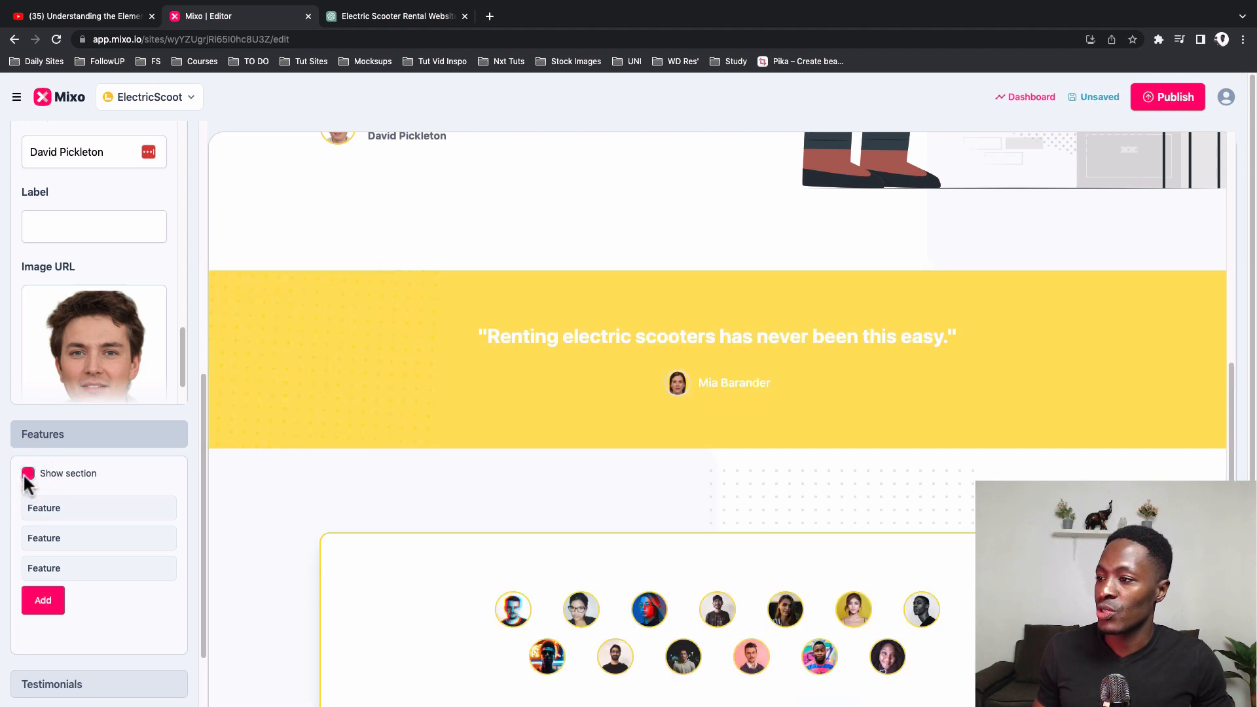
{"action": "left_click", "coordinate": [25, 476]}
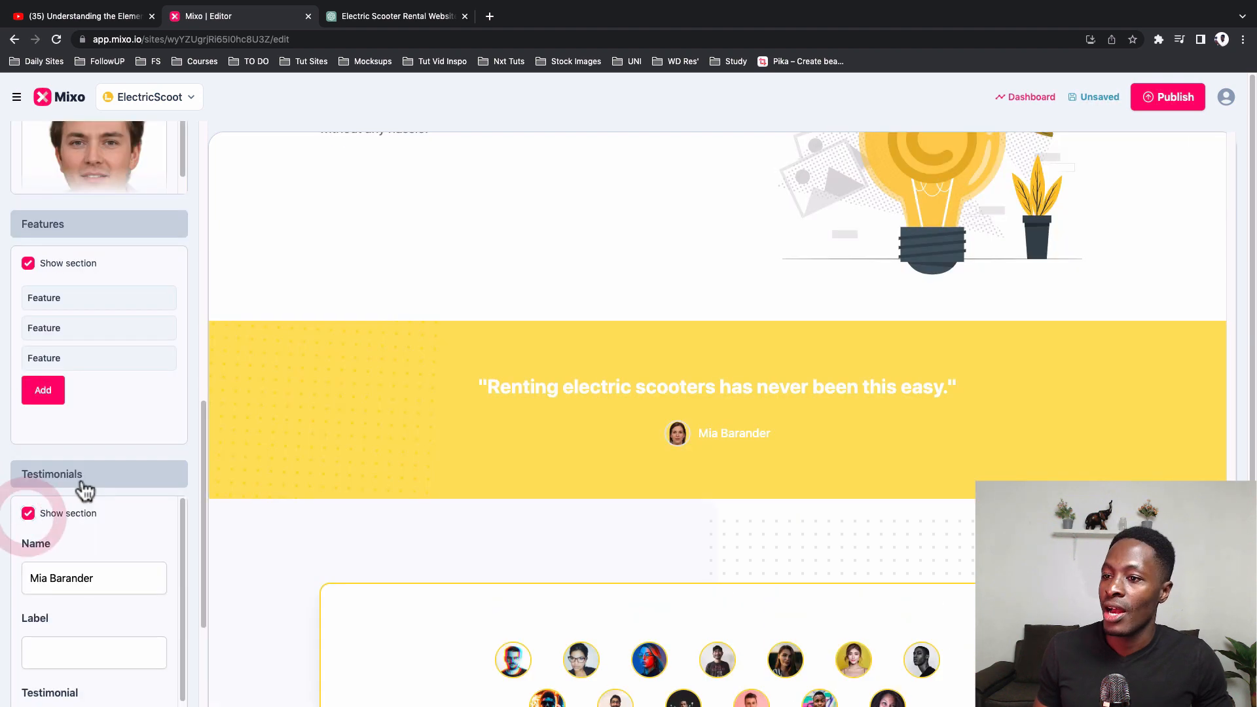
Step: Look over the Testimonials settings and show the FAQs section on the page
{"action": "left_click", "coordinate": [83, 479]}
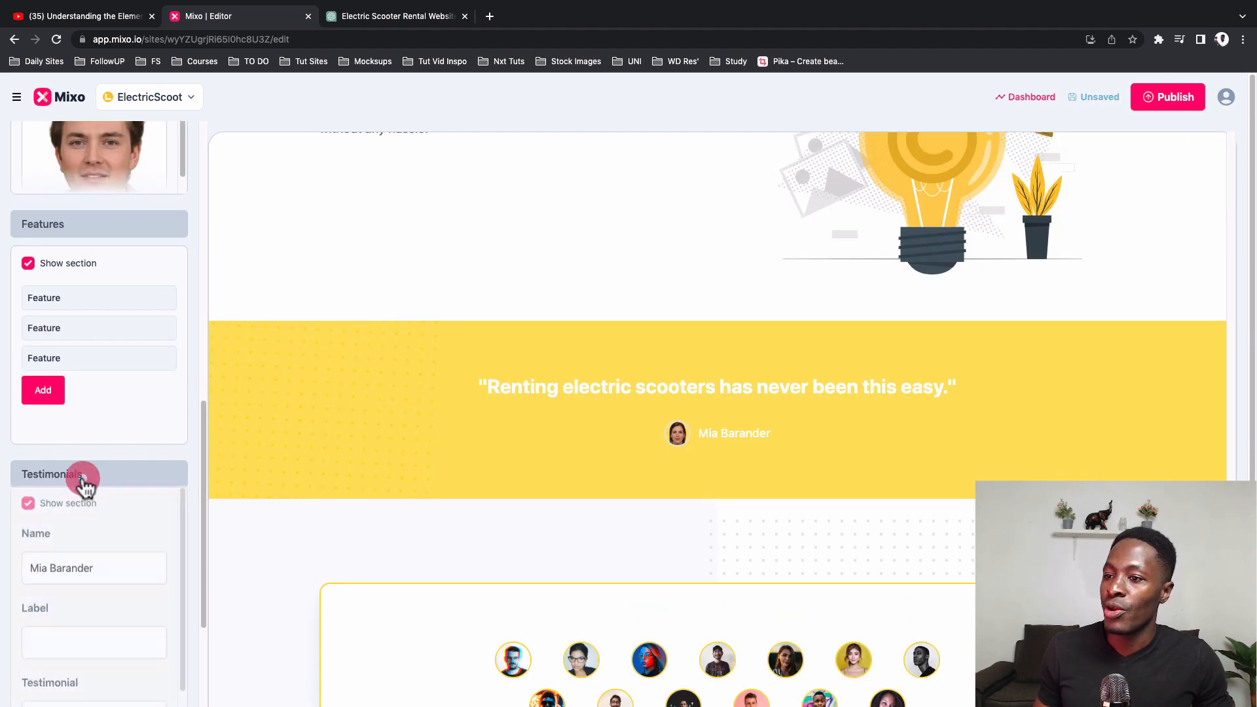
{"action": "left_click", "coordinate": [91, 521]}
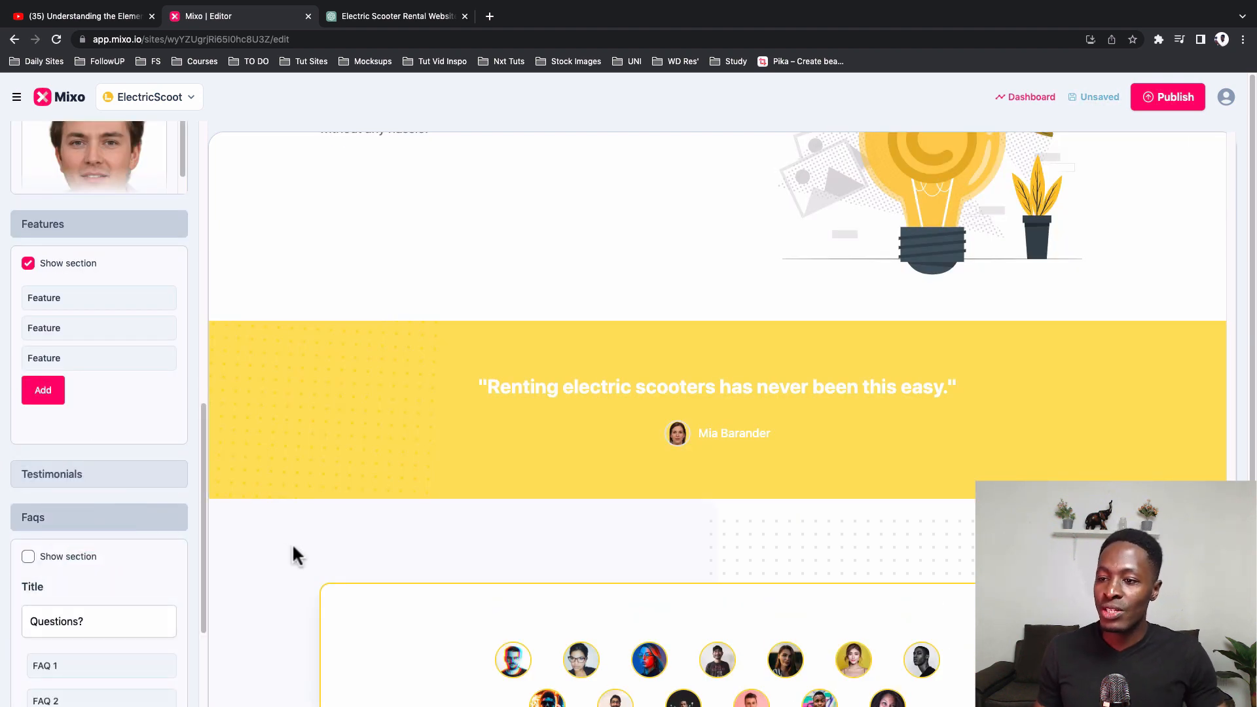
{"action": "scroll", "coordinate": [298, 541], "scroll_direction": "down", "scroll_amount": 5}
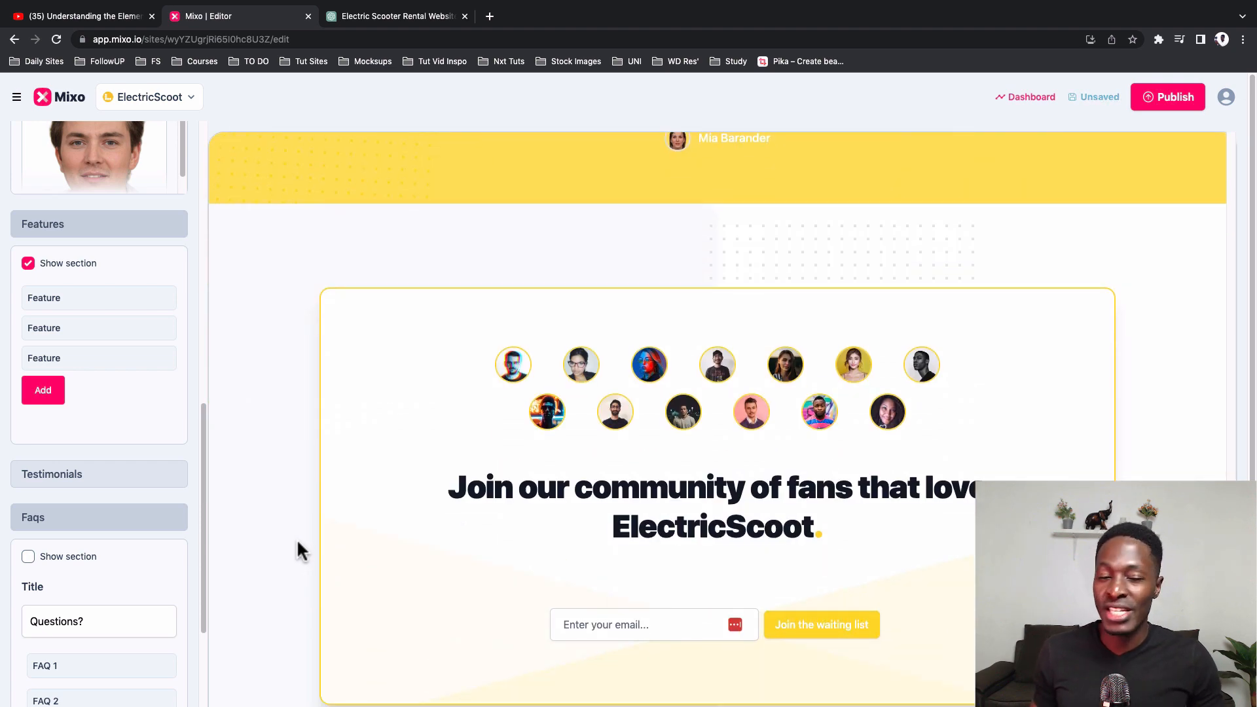
{"action": "left_click", "coordinate": [30, 556]}
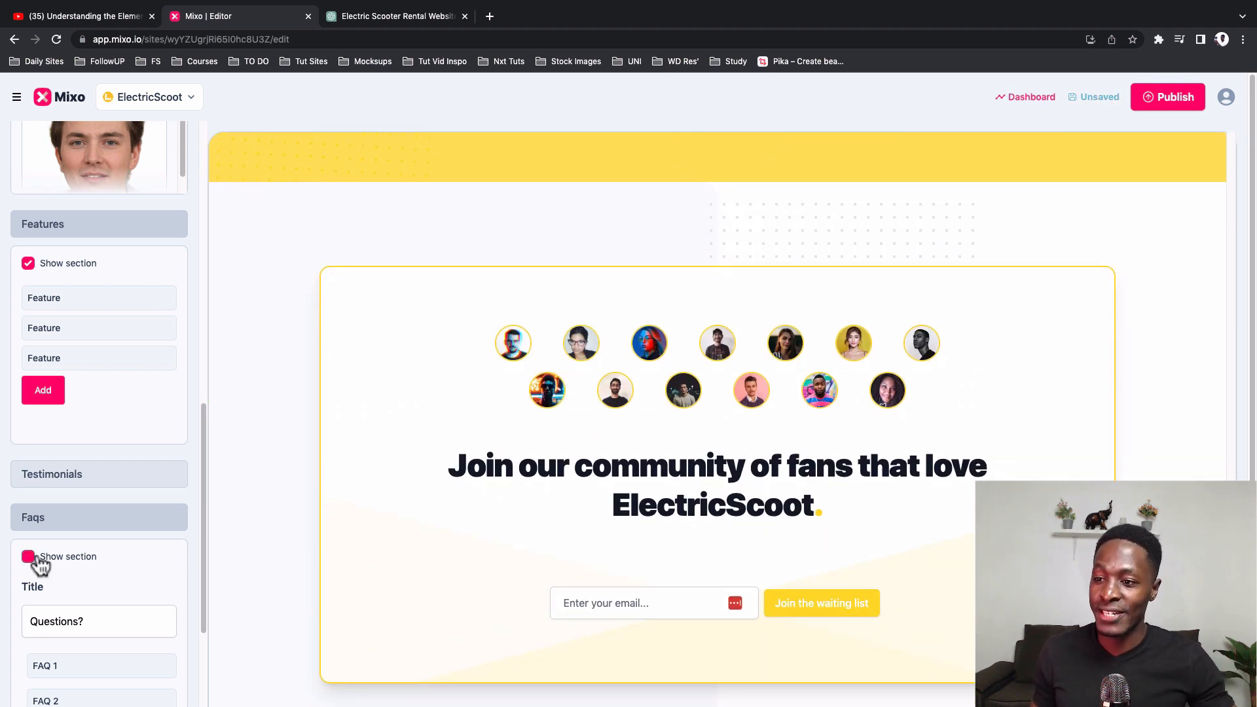
Step: Look over the FAQs section's title and FAQ 1's question and answer settings, and collapse the FAQs group
{"action": "scroll", "coordinate": [105, 459], "scroll_direction": "down", "scroll_amount": 3}
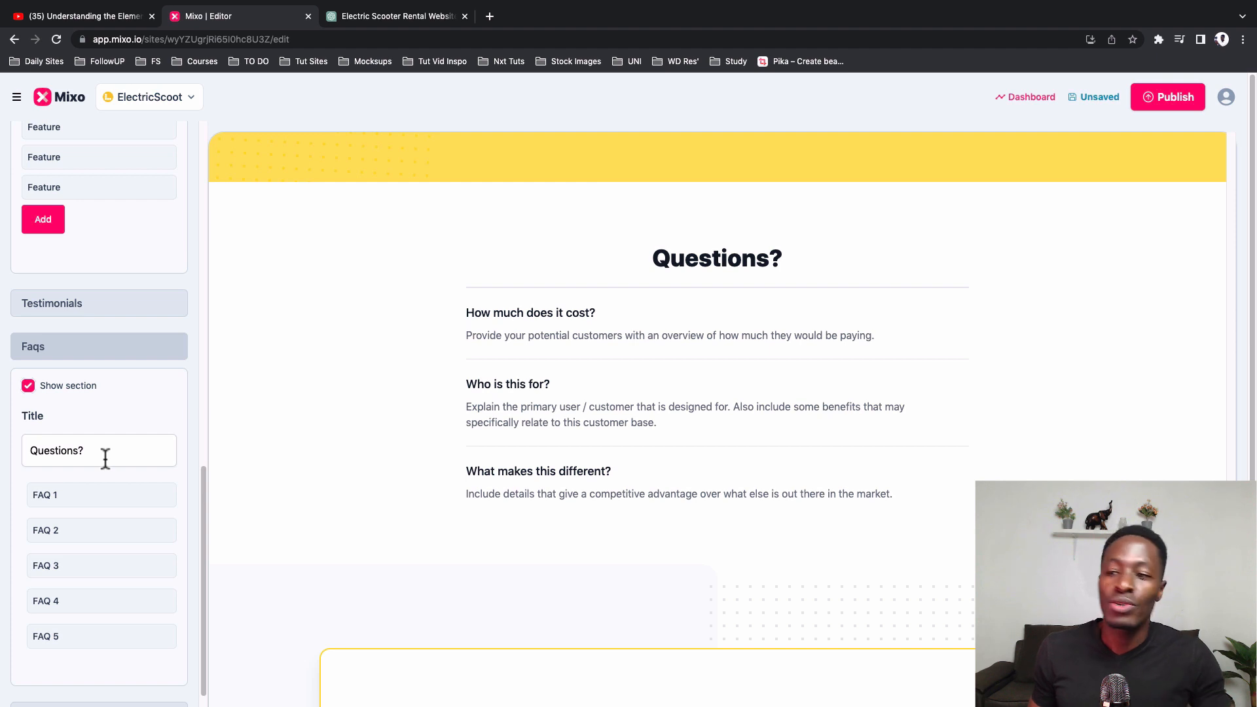
{"action": "left_click", "coordinate": [104, 452]}
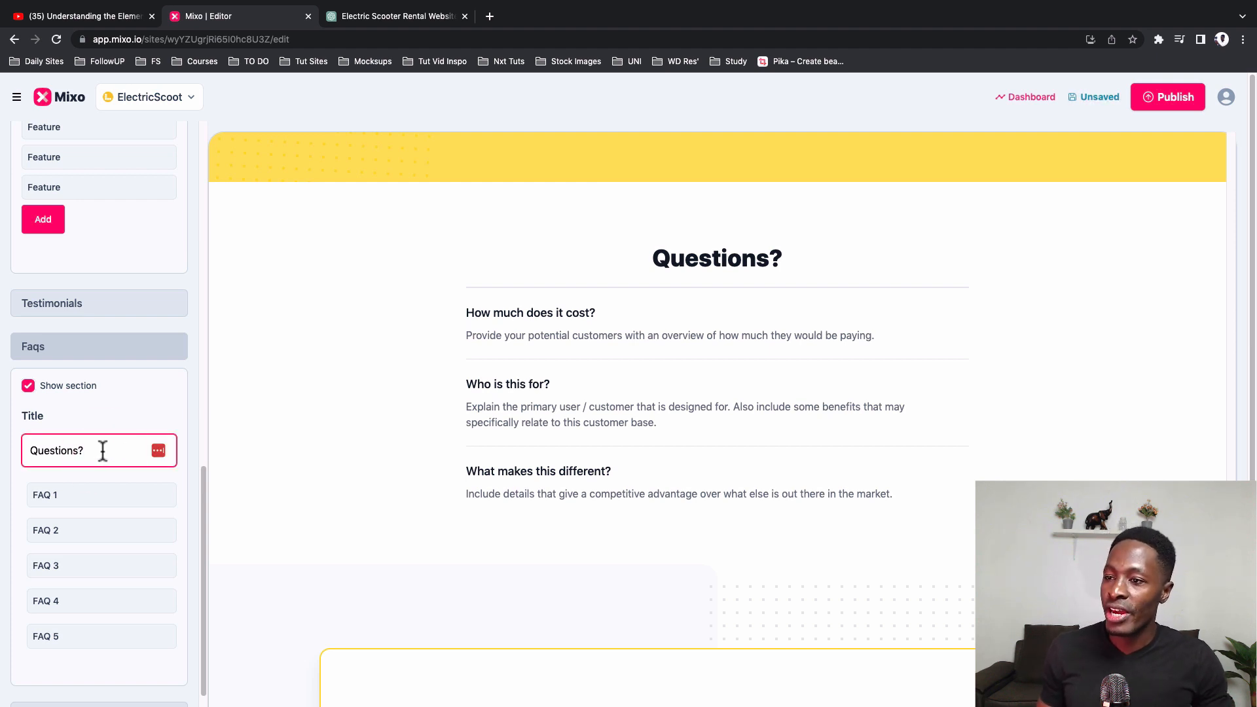
{"action": "left_click", "coordinate": [93, 505]}
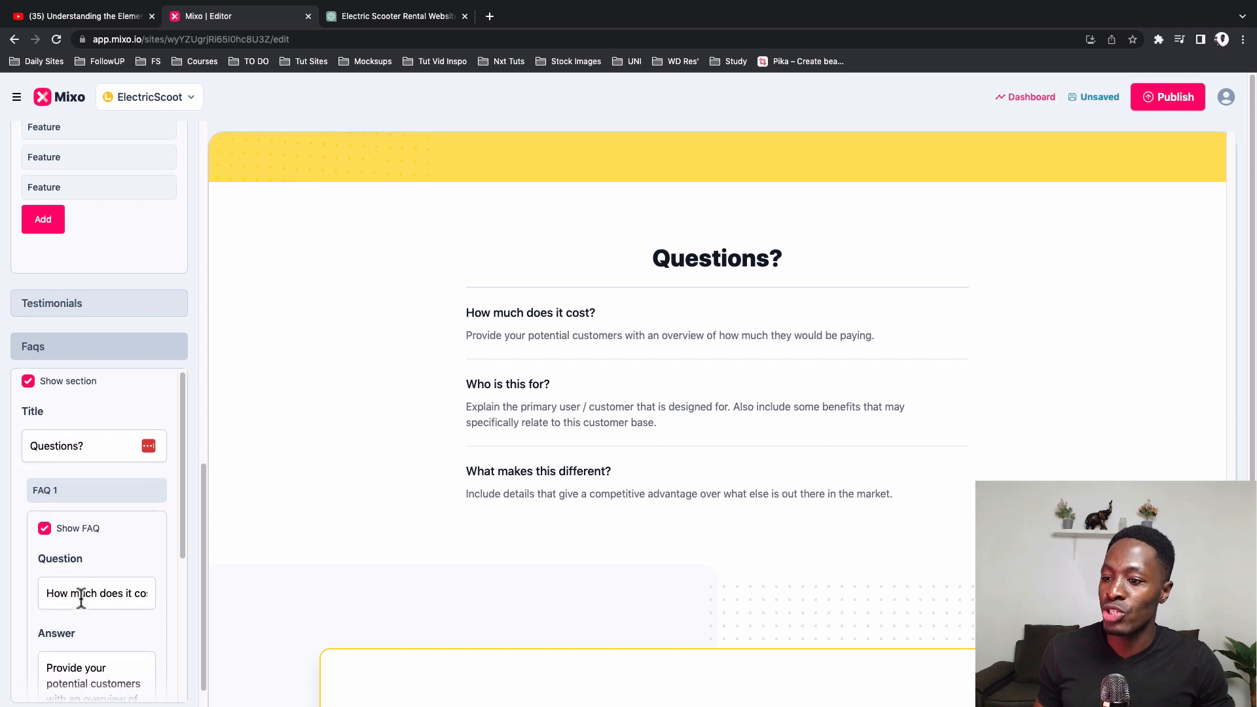
{"action": "scroll", "coordinate": [77, 589], "scroll_direction": "down", "scroll_amount": 2}
{"action": "left_click", "coordinate": [73, 567]}
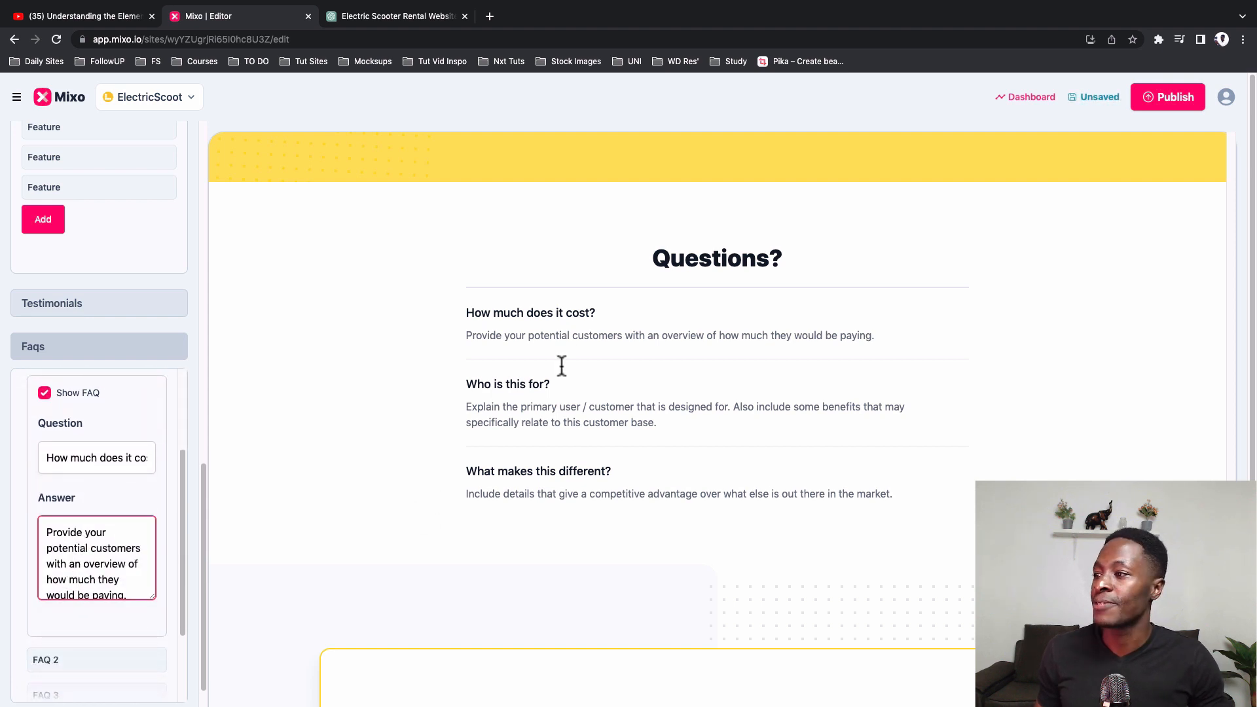
{"action": "left_click", "coordinate": [38, 347]}
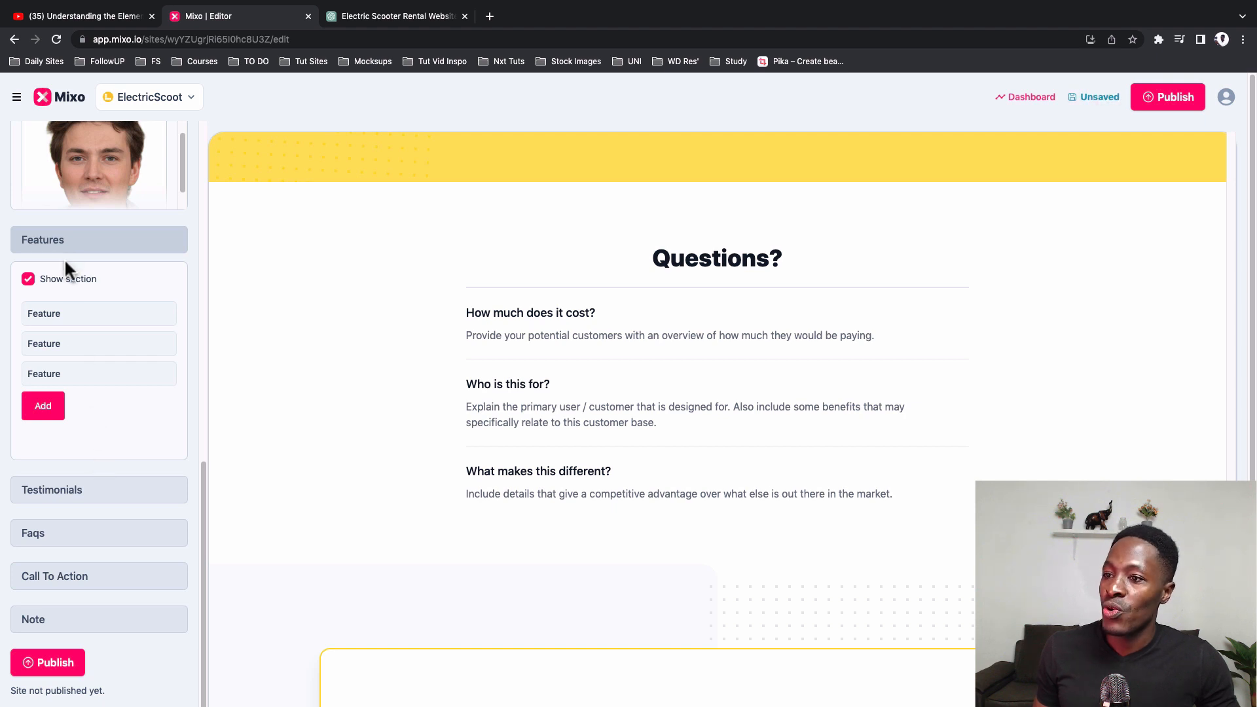
Step: Hide the Call To Action section on the page and collapse its settings
{"action": "left_click", "coordinate": [73, 568]}
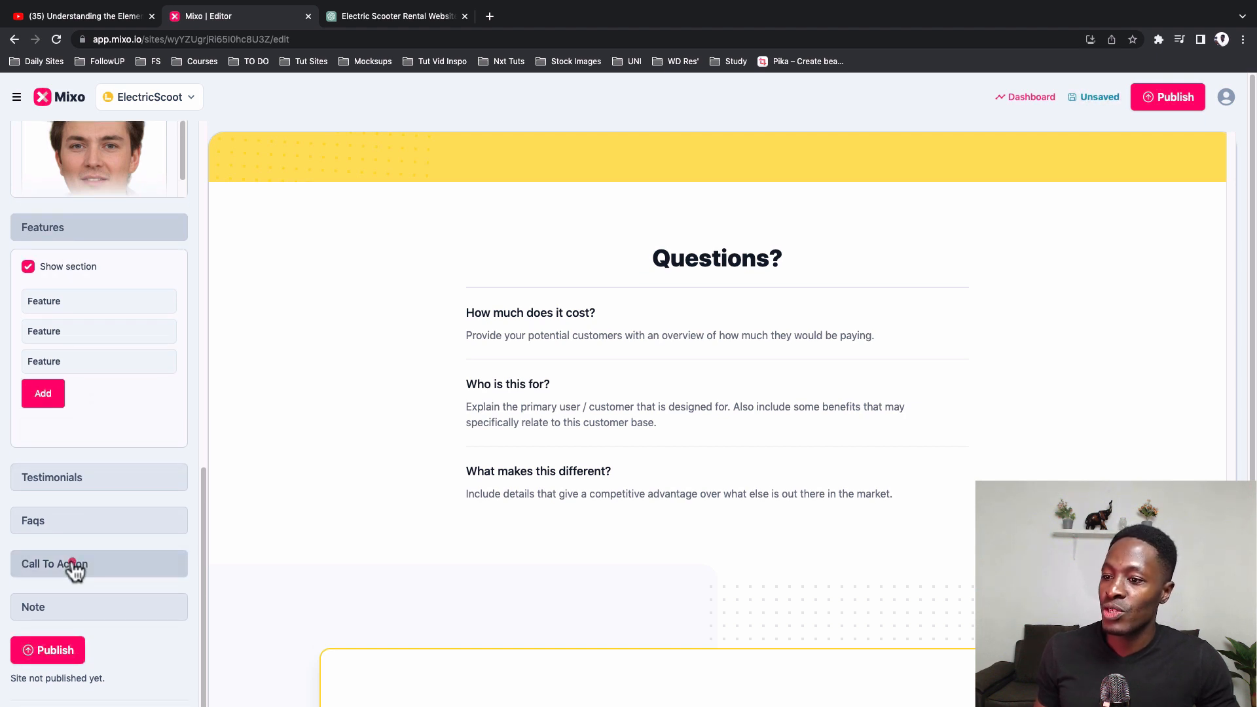
{"action": "scroll", "coordinate": [463, 557], "scroll_direction": "down", "scroll_amount": 6}
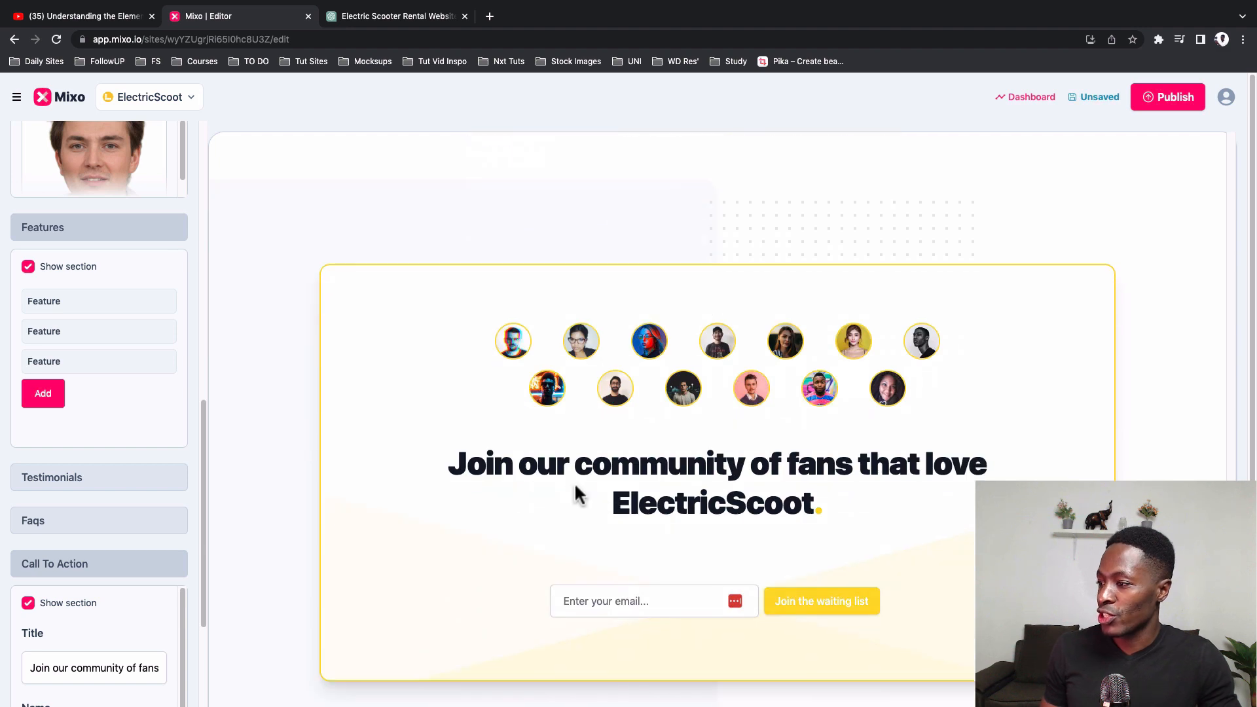
{"action": "left_click", "coordinate": [28, 603]}
{"action": "left_click", "coordinate": [77, 514]}
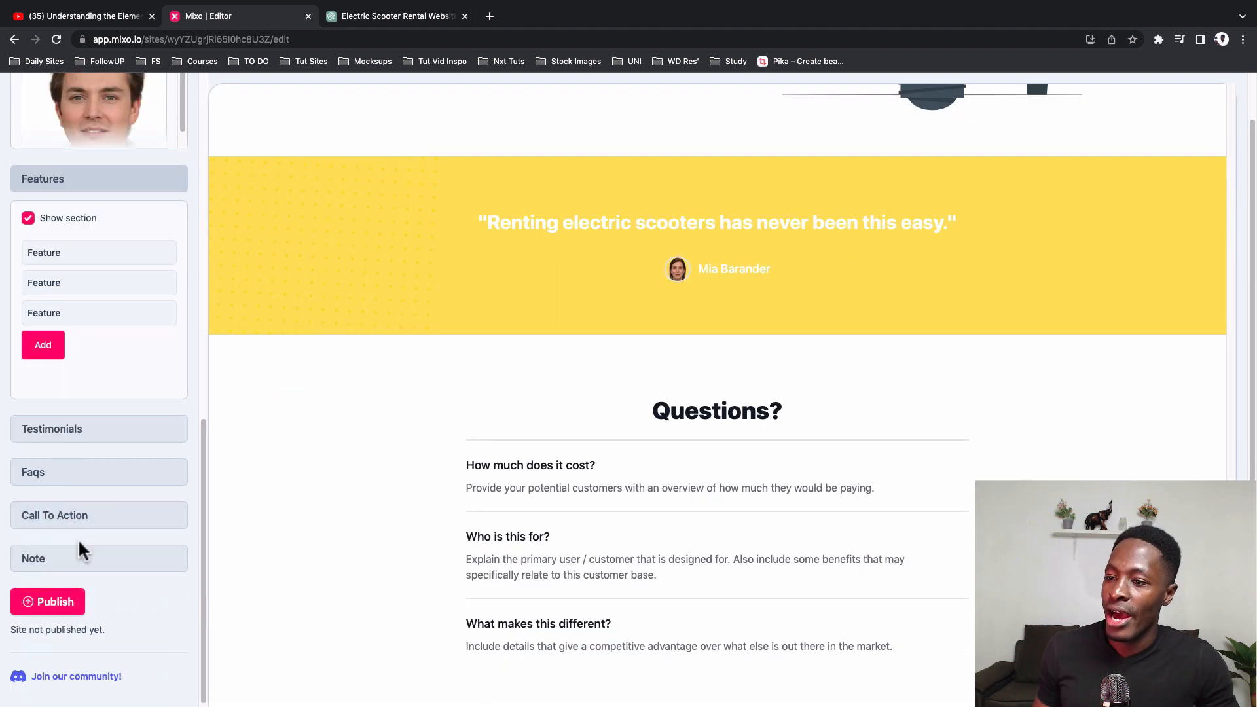
Step: Examine the Note section's title, content, name, role and image settings, including the media library for its image
{"action": "left_click", "coordinate": [81, 560]}
{"action": "left_click", "coordinate": [69, 518]}
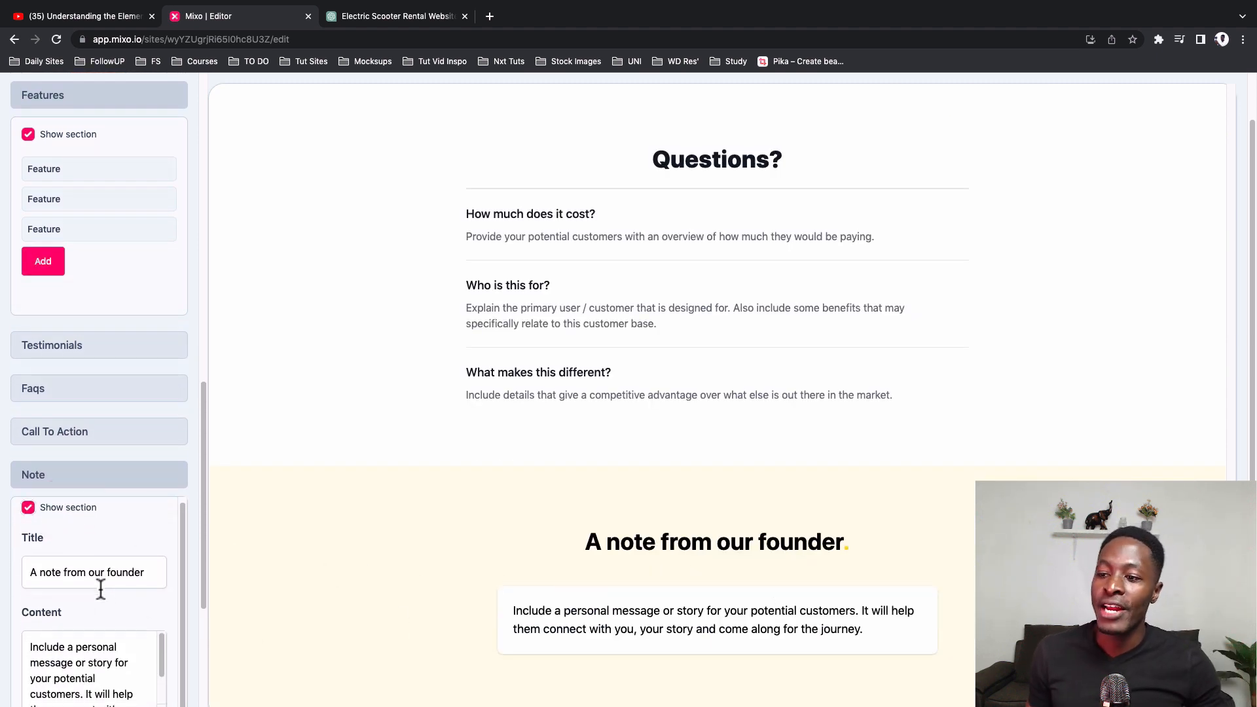
{"action": "scroll", "coordinate": [98, 589], "scroll_direction": "down", "scroll_amount": 3}
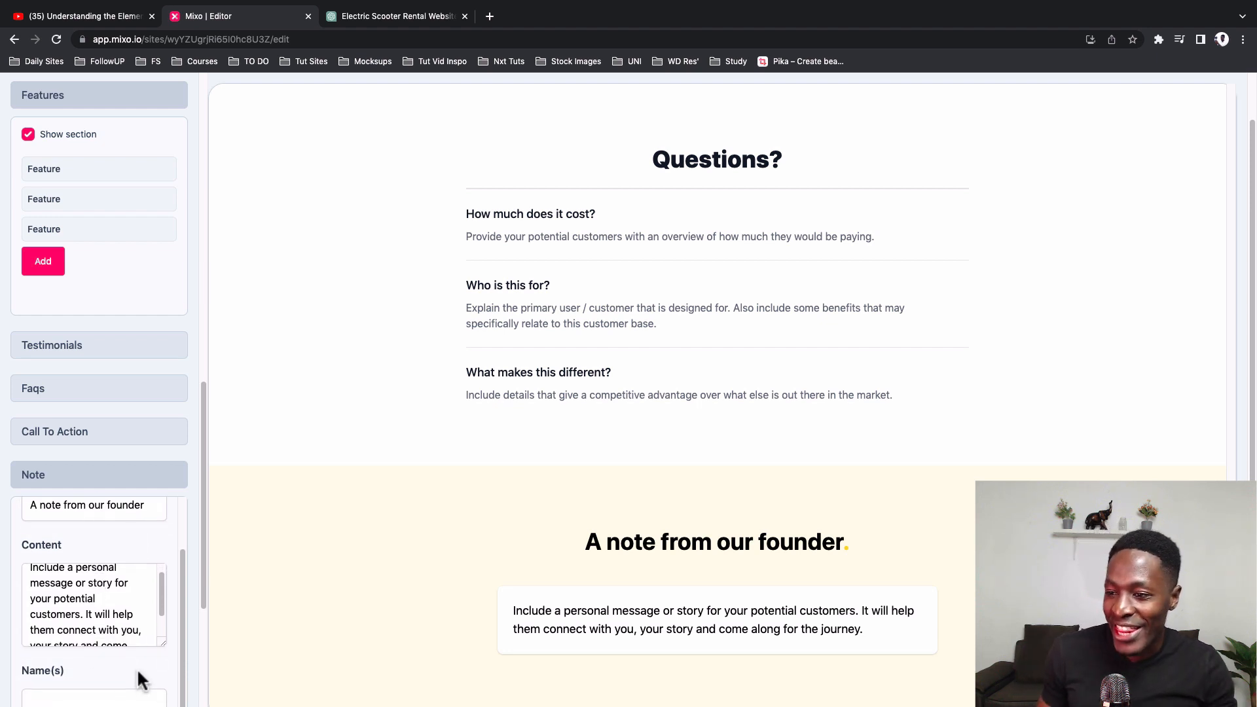
{"action": "scroll", "coordinate": [137, 675], "scroll_direction": "up", "scroll_amount": 3}
{"action": "scroll", "coordinate": [142, 655], "scroll_direction": "down", "scroll_amount": 1}
{"action": "scroll", "coordinate": [157, 655], "scroll_direction": "down", "scroll_amount": 10}
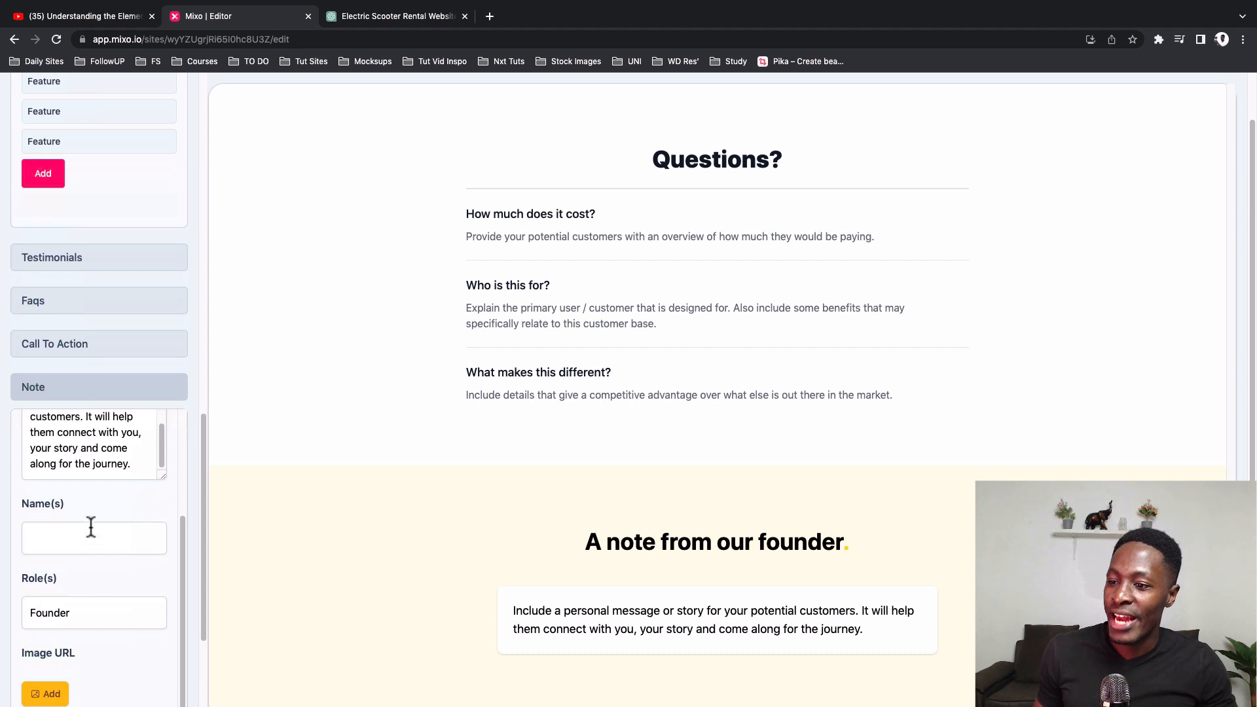
{"action": "left_click", "coordinate": [91, 528]}
{"action": "scroll", "coordinate": [92, 645], "scroll_direction": "down", "scroll_amount": 3}
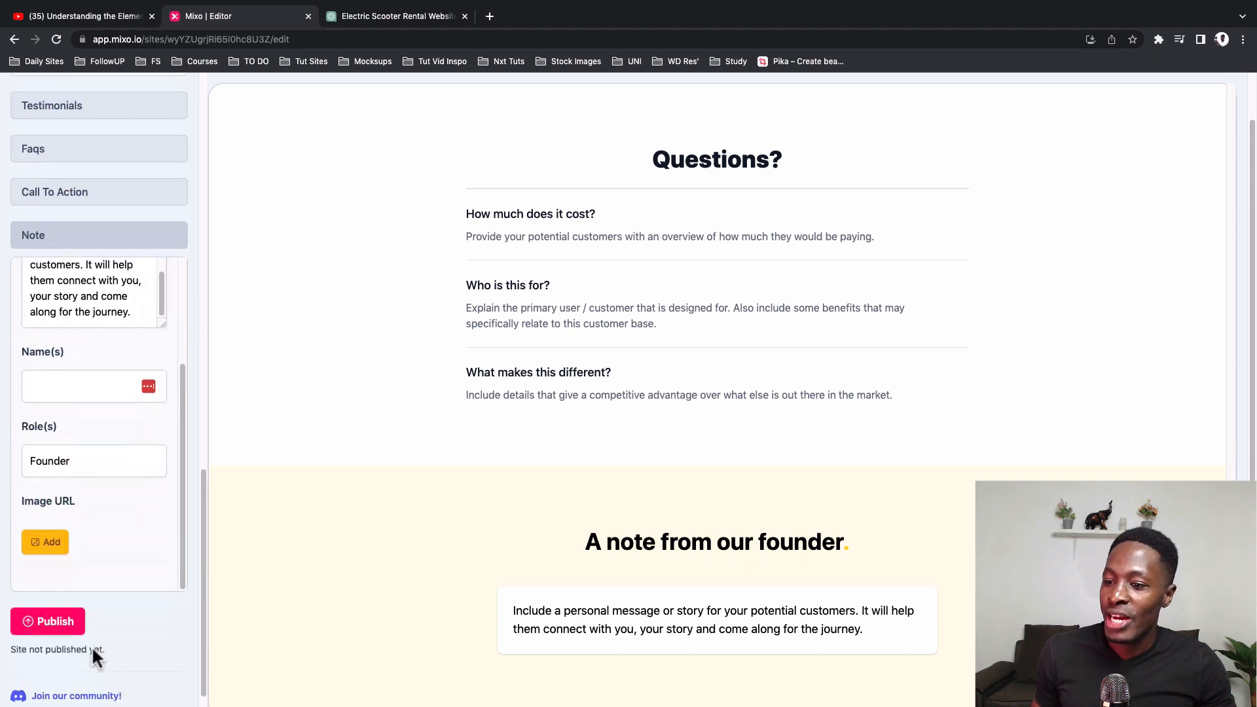
{"action": "left_click", "coordinate": [45, 519]}
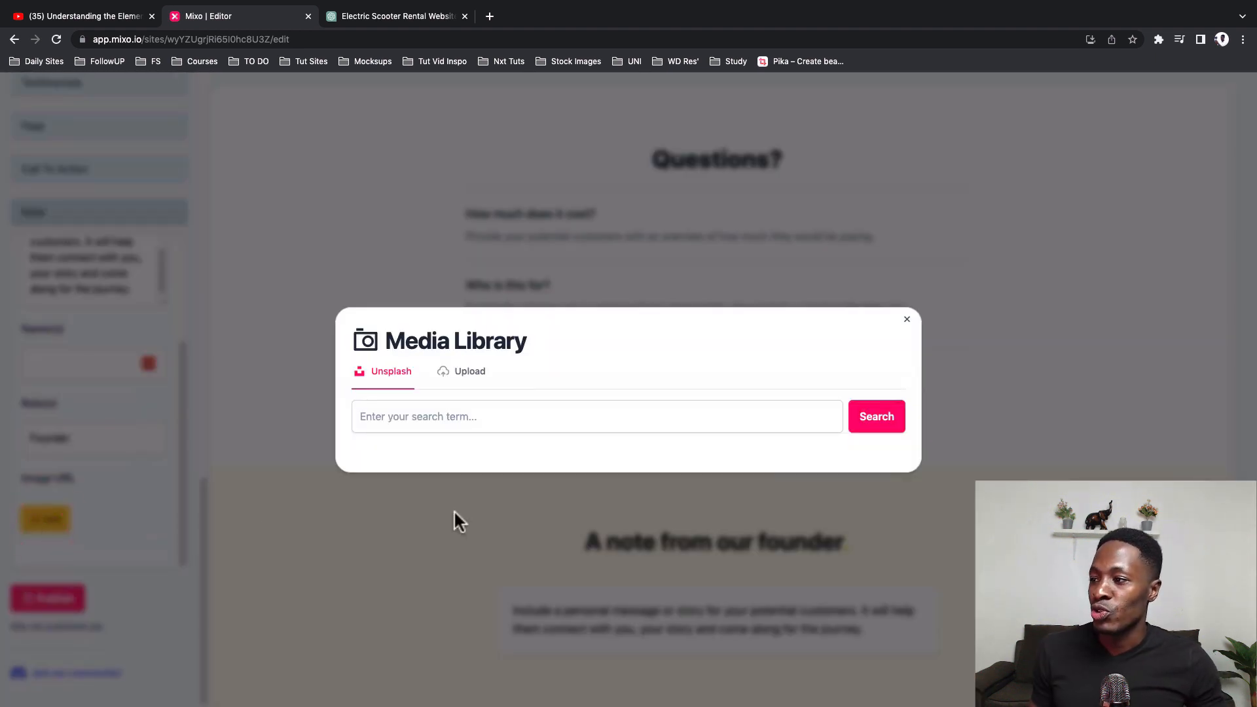
{"action": "left_click", "coordinate": [456, 521]}
{"action": "scroll", "coordinate": [175, 547], "scroll_direction": "up", "scroll_amount": 3}
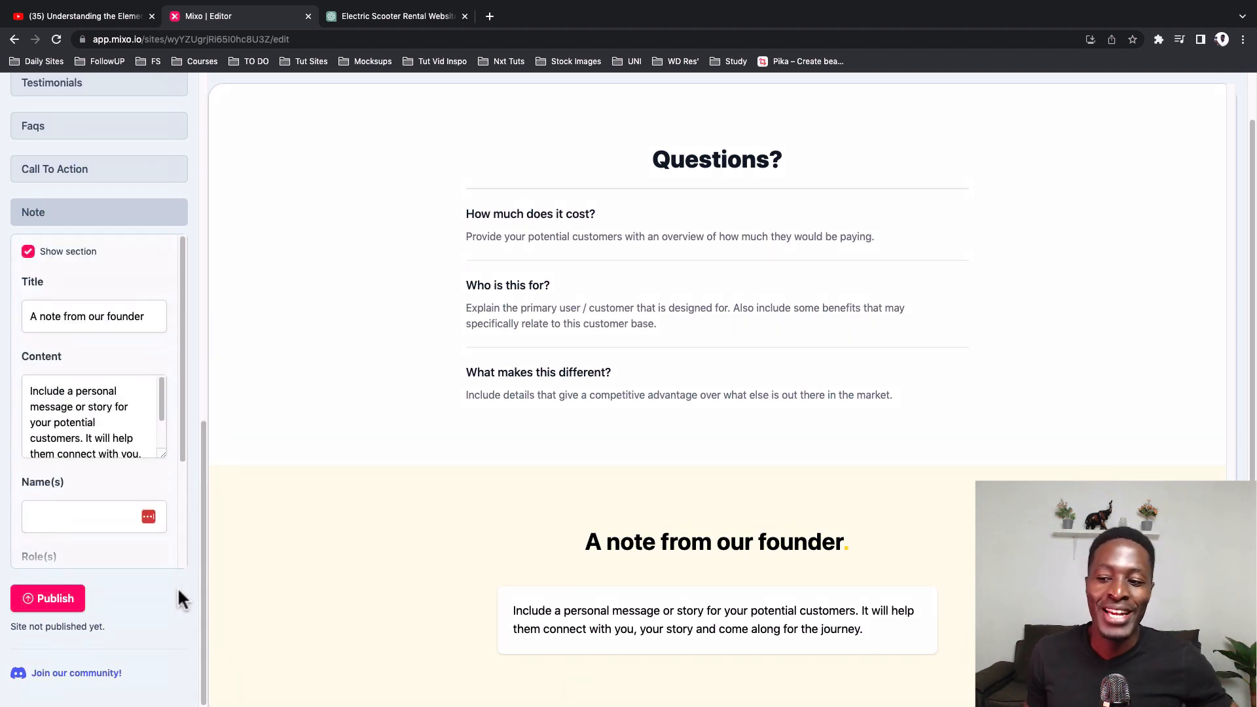
Step: Publish the ElectricScoot site and open its site dashboard
{"action": "left_click", "coordinate": [47, 599]}
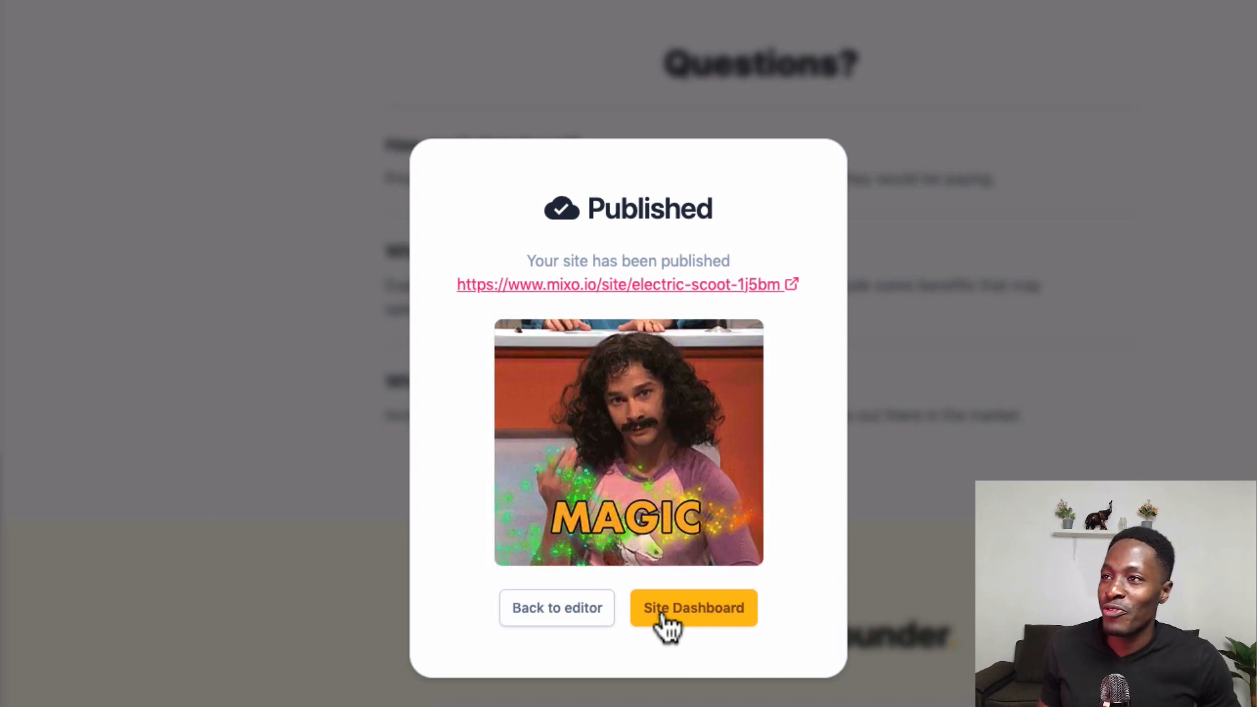
{"action": "left_click", "coordinate": [665, 619]}
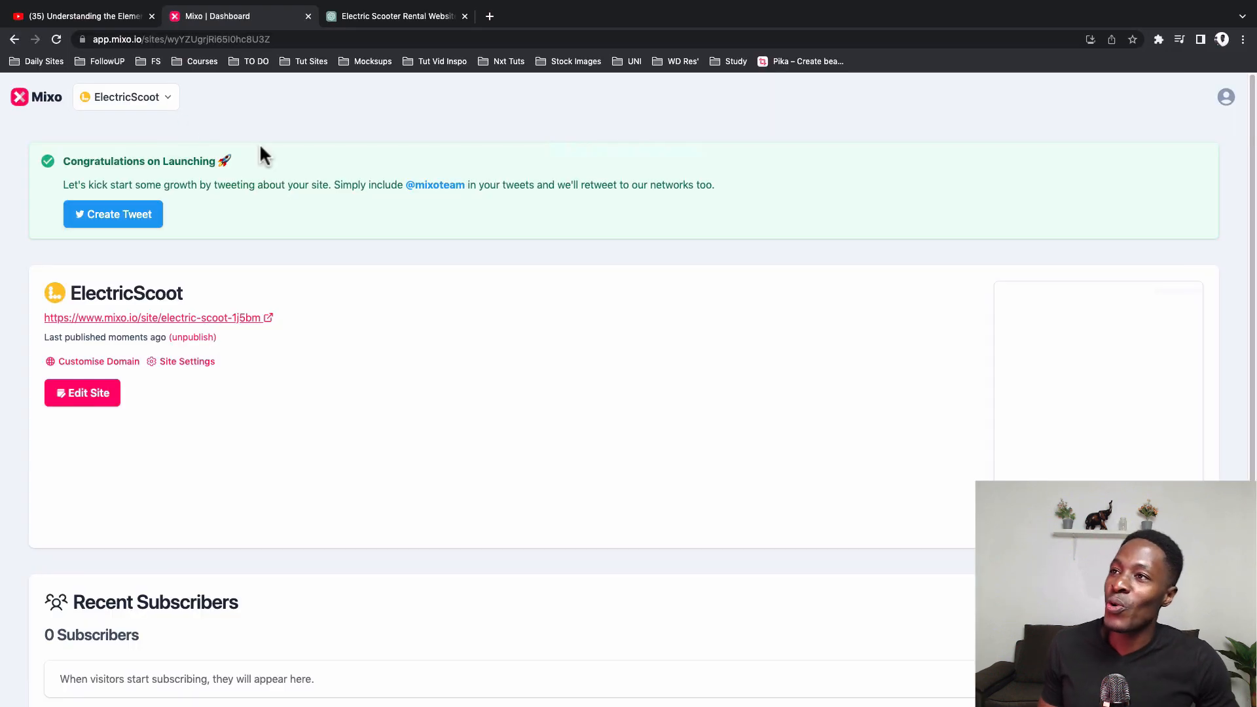
Step: Look over the list of created sites and the Site Settings options on the dashboard without changing anything
{"action": "left_click", "coordinate": [166, 99]}
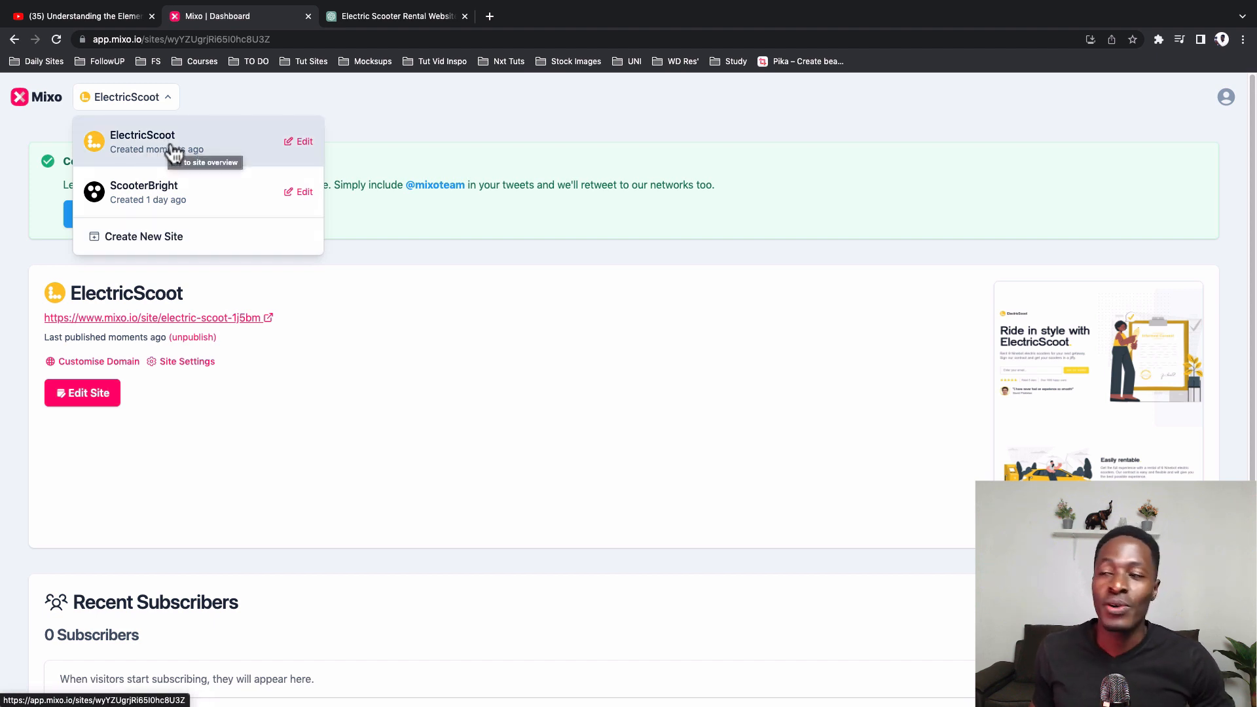
{"action": "left_click", "coordinate": [329, 325]}
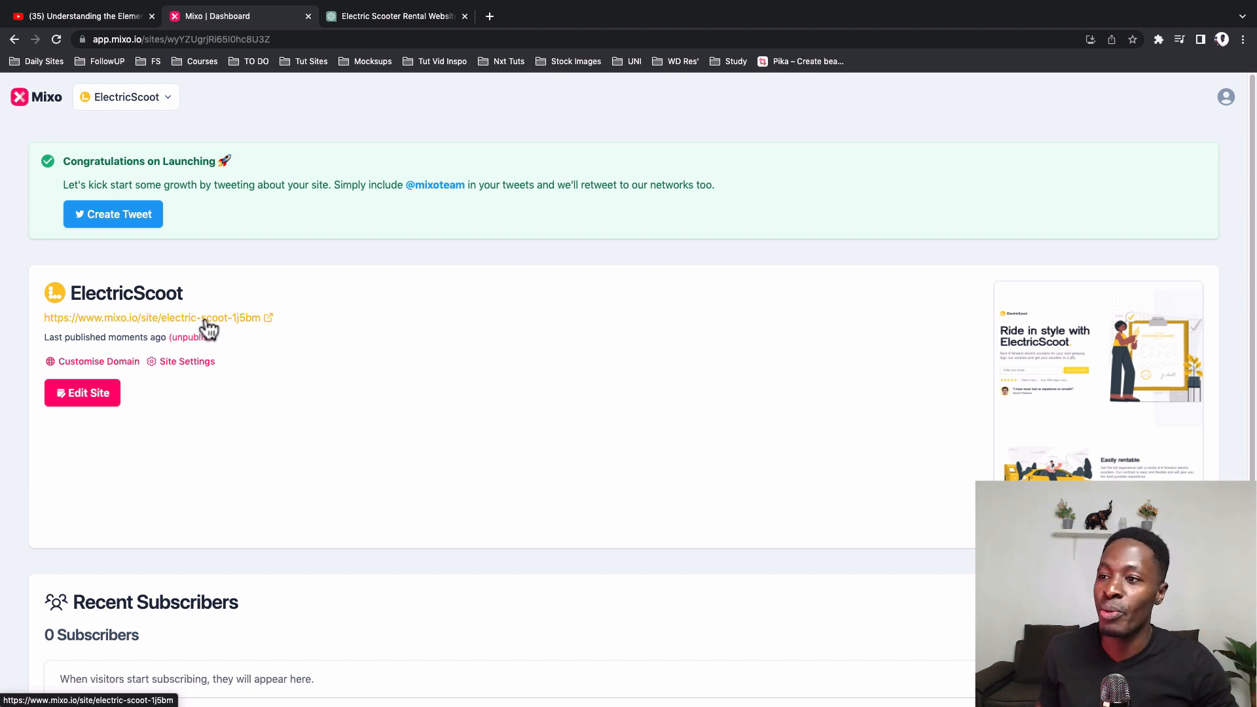
{"action": "left_click", "coordinate": [182, 361]}
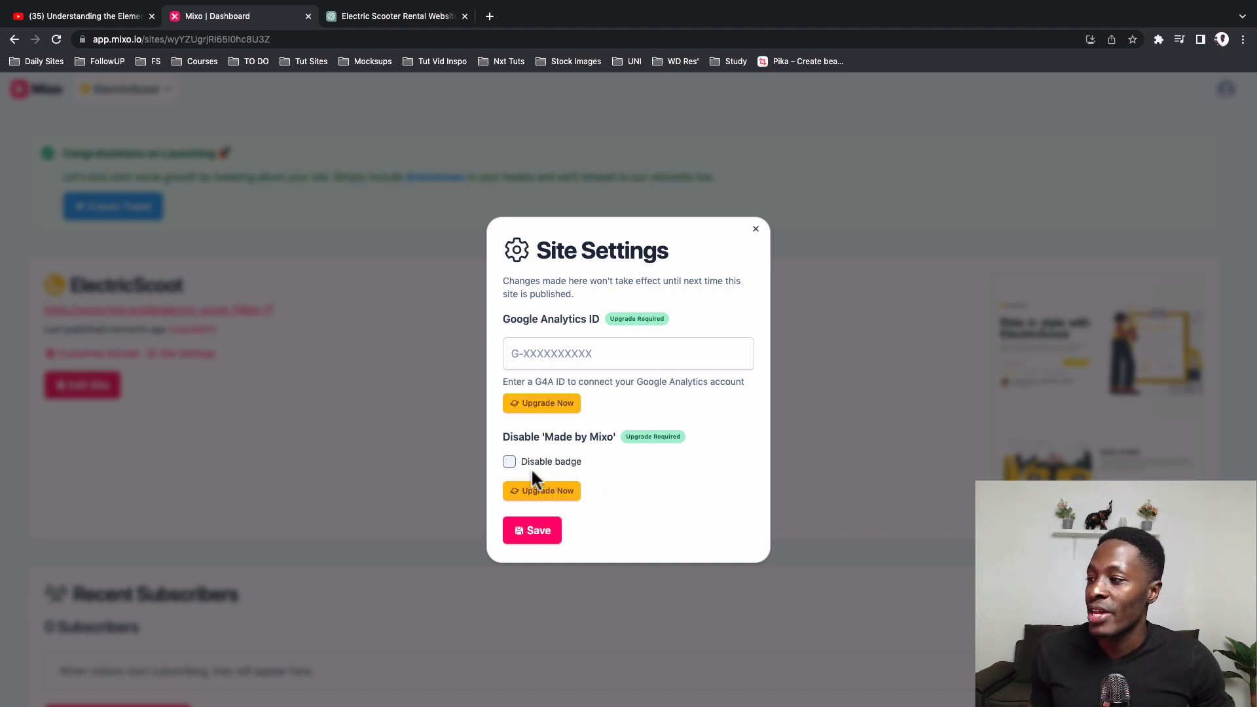
{"action": "left_click", "coordinate": [368, 520]}
{"action": "scroll", "coordinate": [288, 316], "scroll_direction": "down", "scroll_amount": 2}
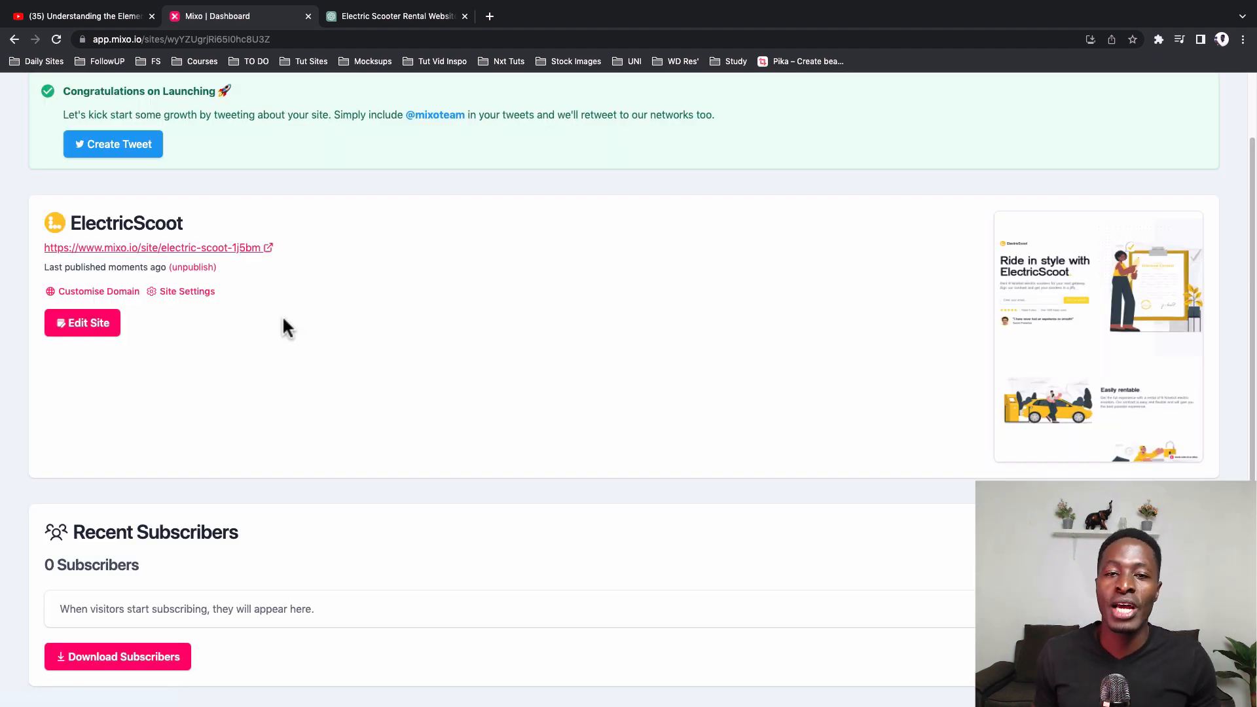
Step: Open the published ElectricScoot site and join its waitlist with a test e-mail address
{"action": "left_click", "coordinate": [126, 248]}
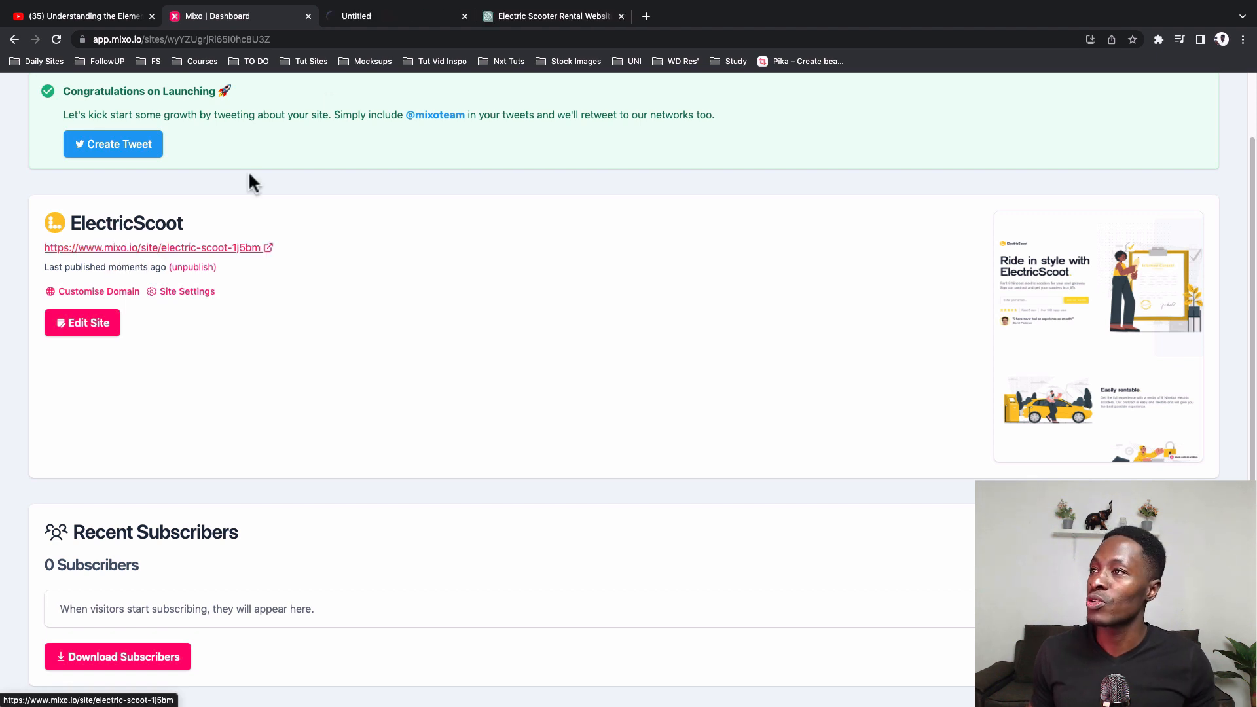
{"action": "left_click", "coordinate": [359, 17]}
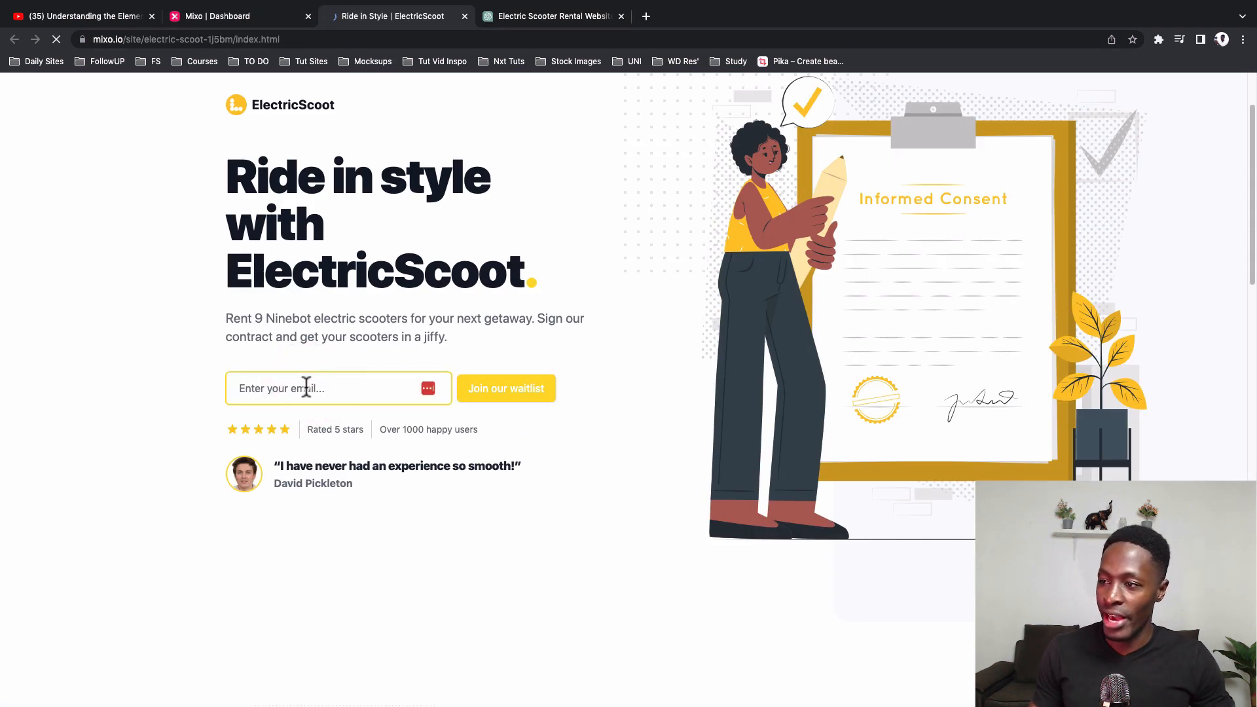
{"action": "left_click", "coordinate": [306, 388]}
{"action": "left_click", "coordinate": [497, 394]}
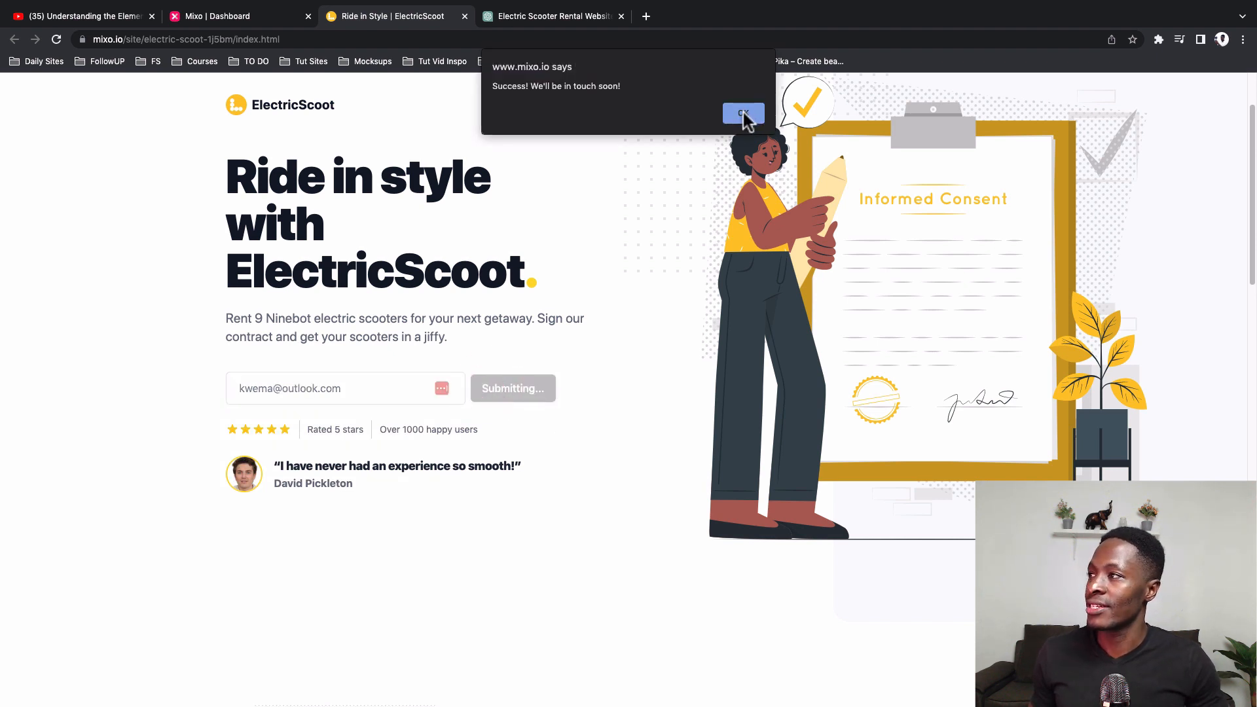
{"action": "left_click", "coordinate": [744, 114]}
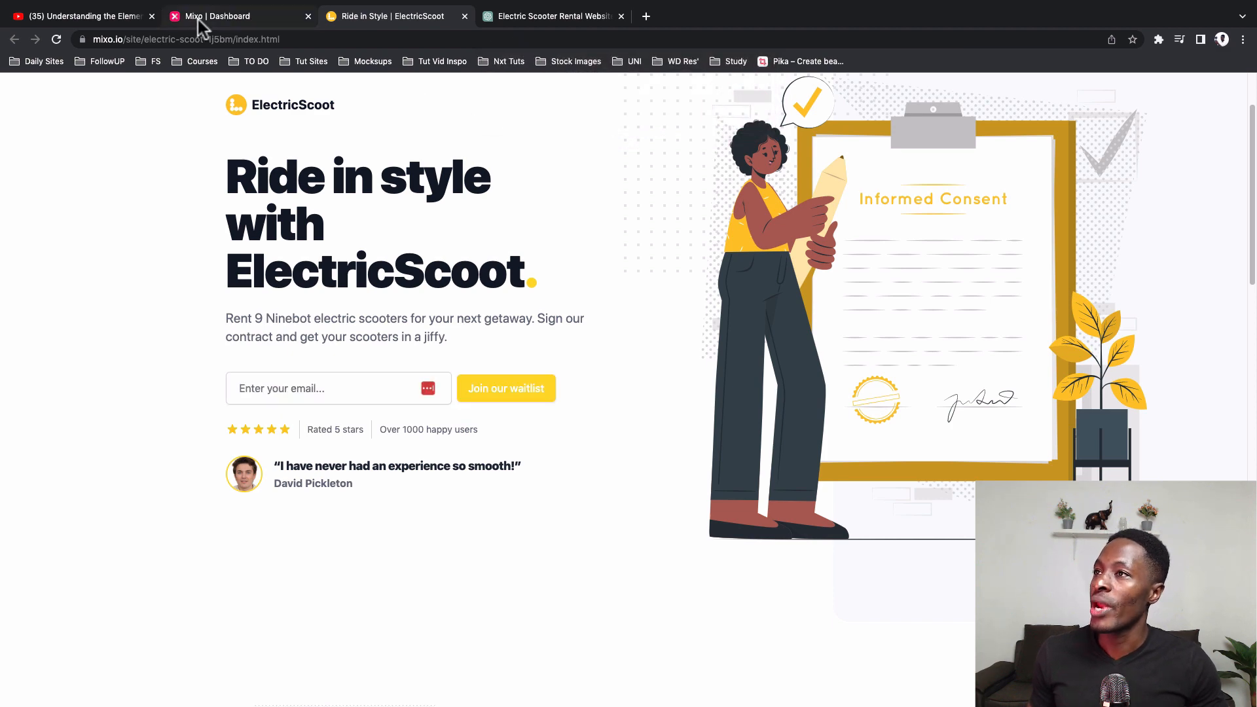
Step: Return to the Mixo dashboard, reload it and check the Recent Subscribers list
{"action": "left_click", "coordinate": [199, 18]}
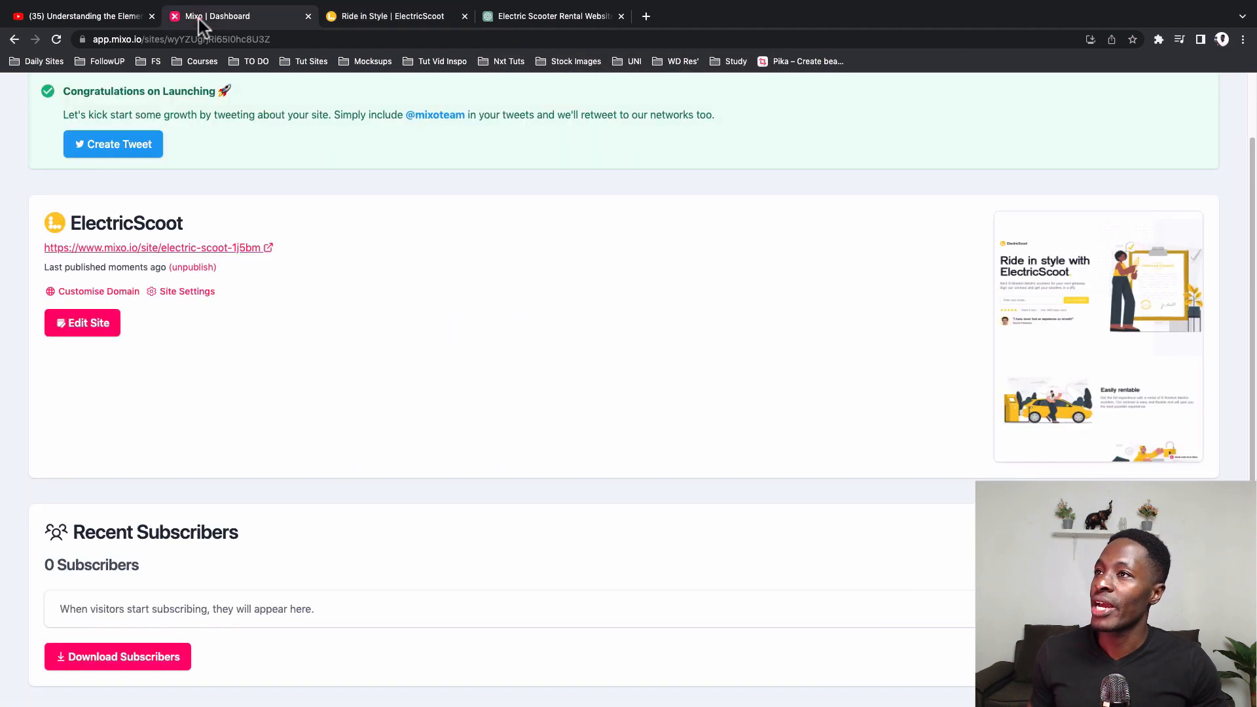
{"action": "left_click", "coordinate": [65, 37]}
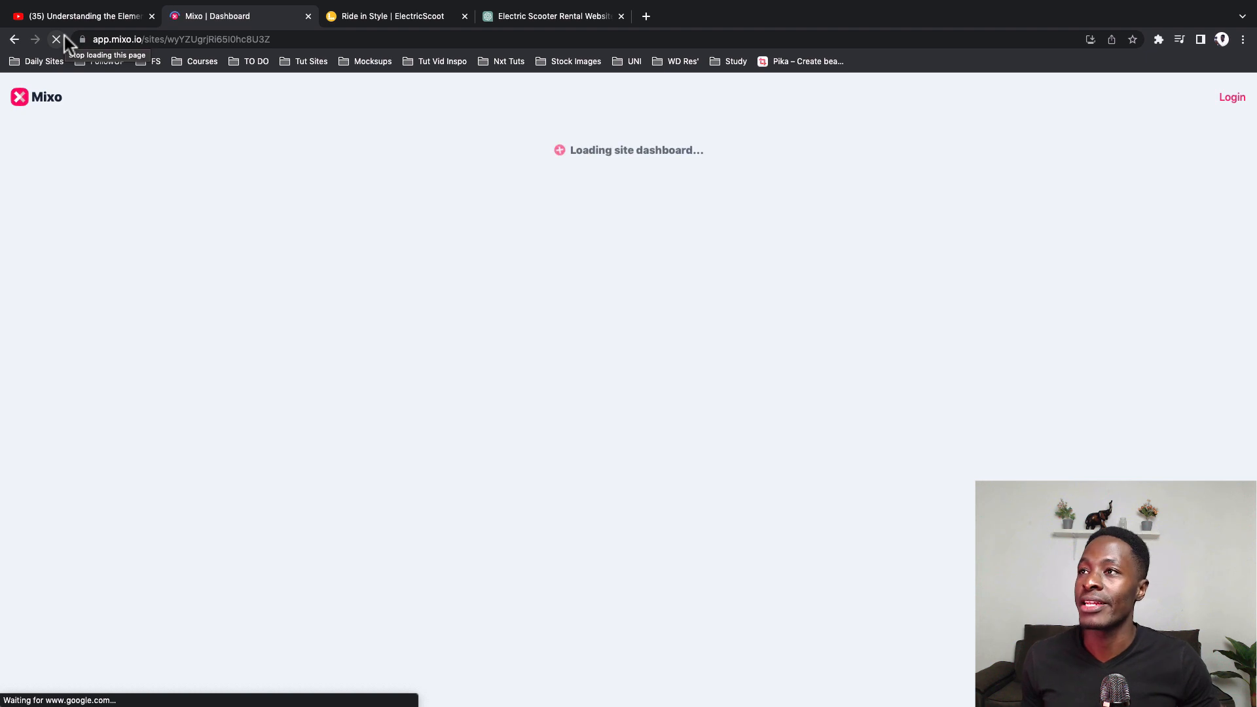
{"action": "scroll", "coordinate": [232, 412], "scroll_direction": "down", "scroll_amount": 2}
{"action": "scroll", "coordinate": [231, 411], "scroll_direction": "down", "scroll_amount": 2}
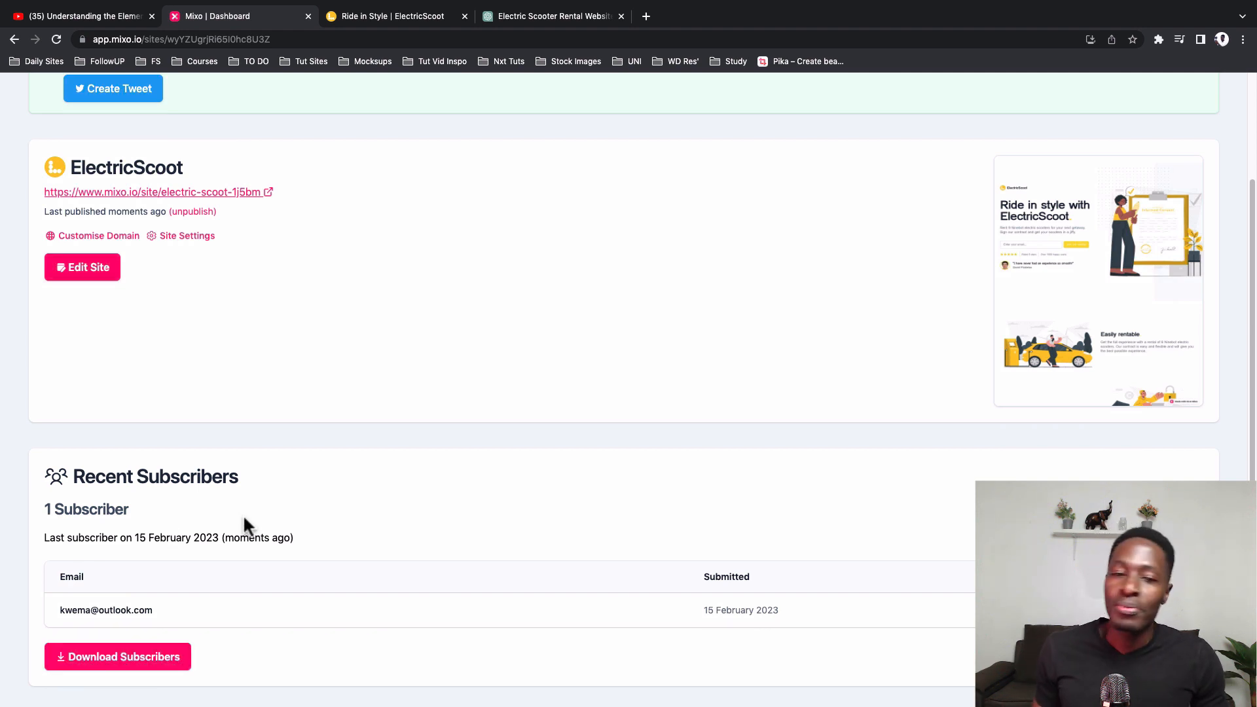
Step: Review the published ElectricScoot page from the Hero down to the founder's note and the Mixo badge
{"action": "key", "text": "ctrl+Tab"}
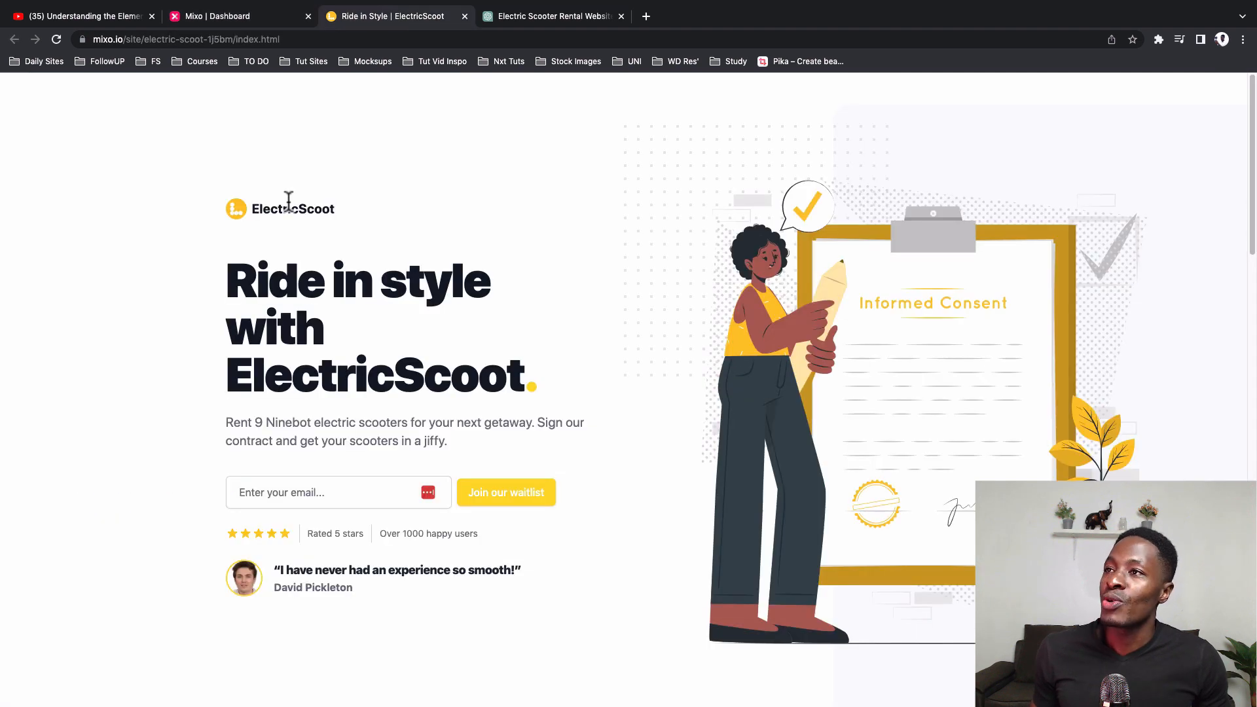
{"action": "left_click", "coordinate": [262, 19]}
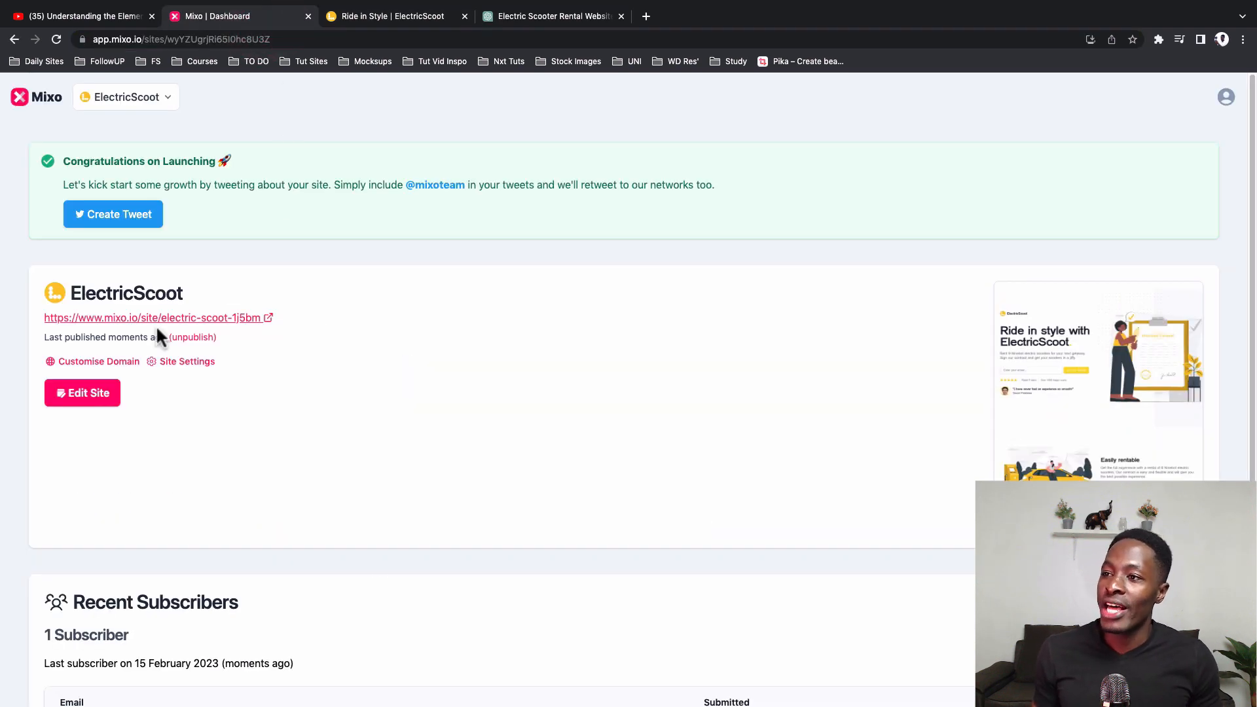
{"action": "left_click", "coordinate": [372, 14]}
{"action": "left_click", "coordinate": [393, 40]}
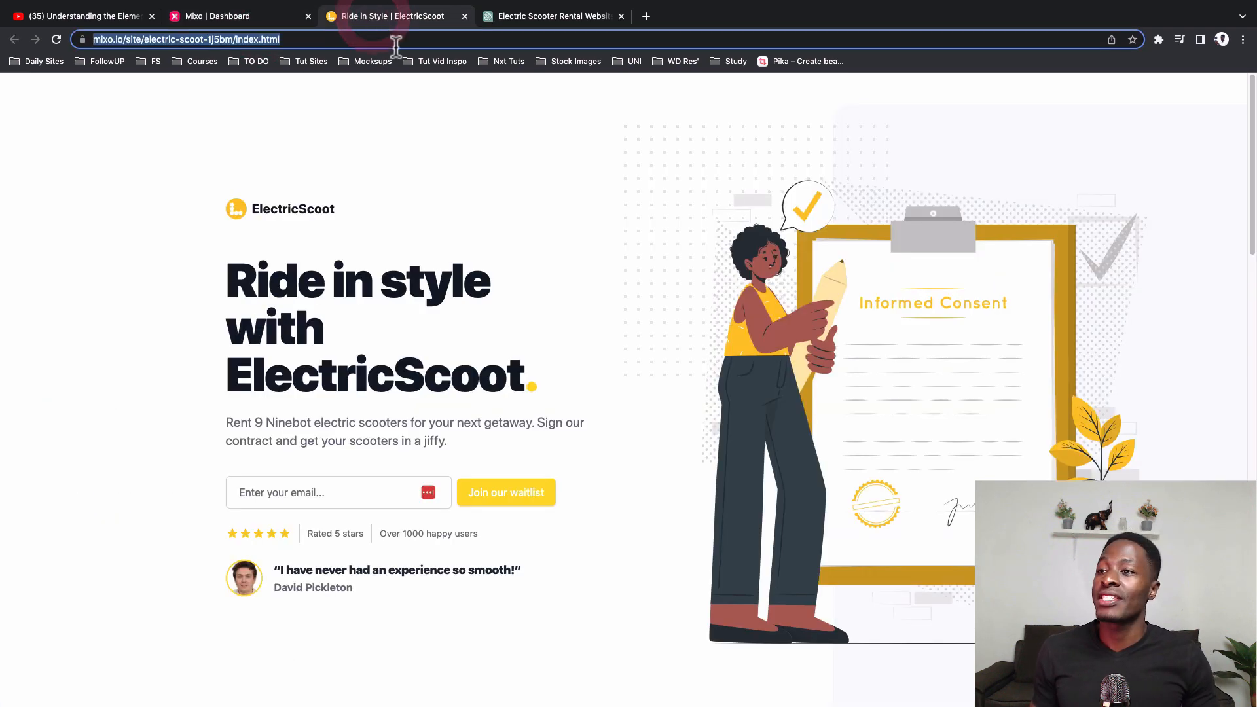
{"action": "scroll", "coordinate": [398, 235], "scroll_direction": "down", "scroll_amount": 3}
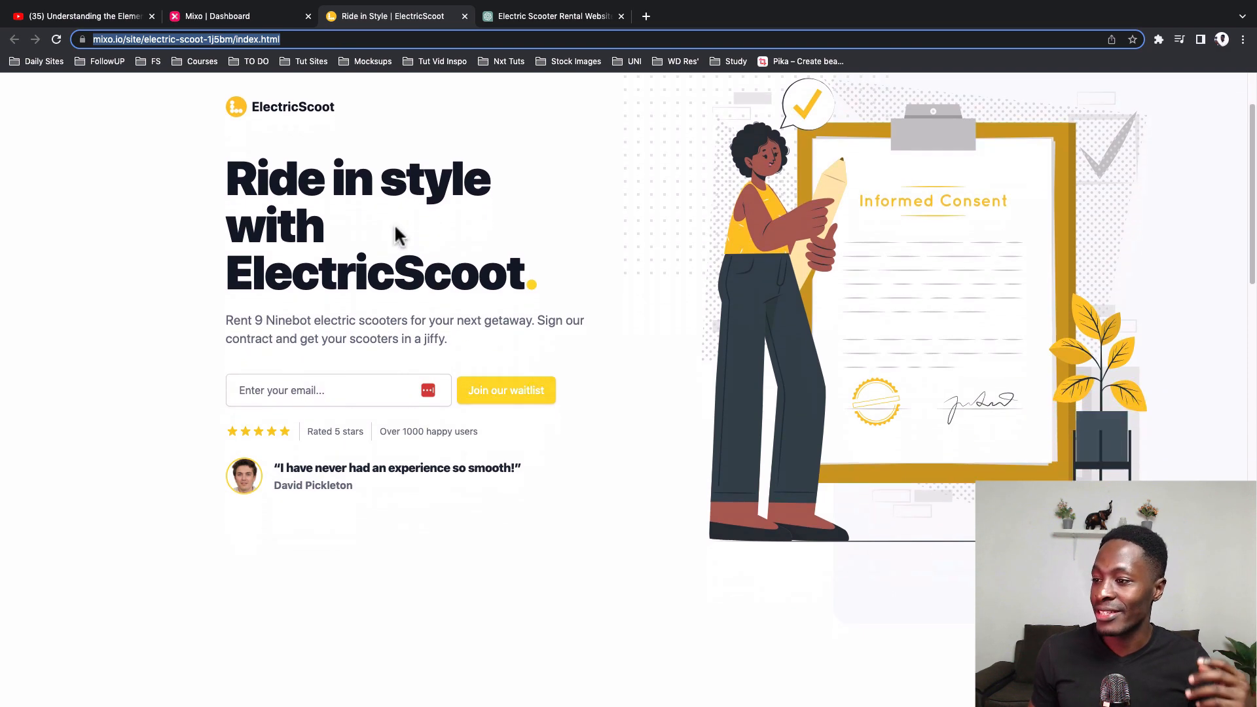
{"action": "scroll", "coordinate": [398, 234], "scroll_direction": "down", "scroll_amount": 10}
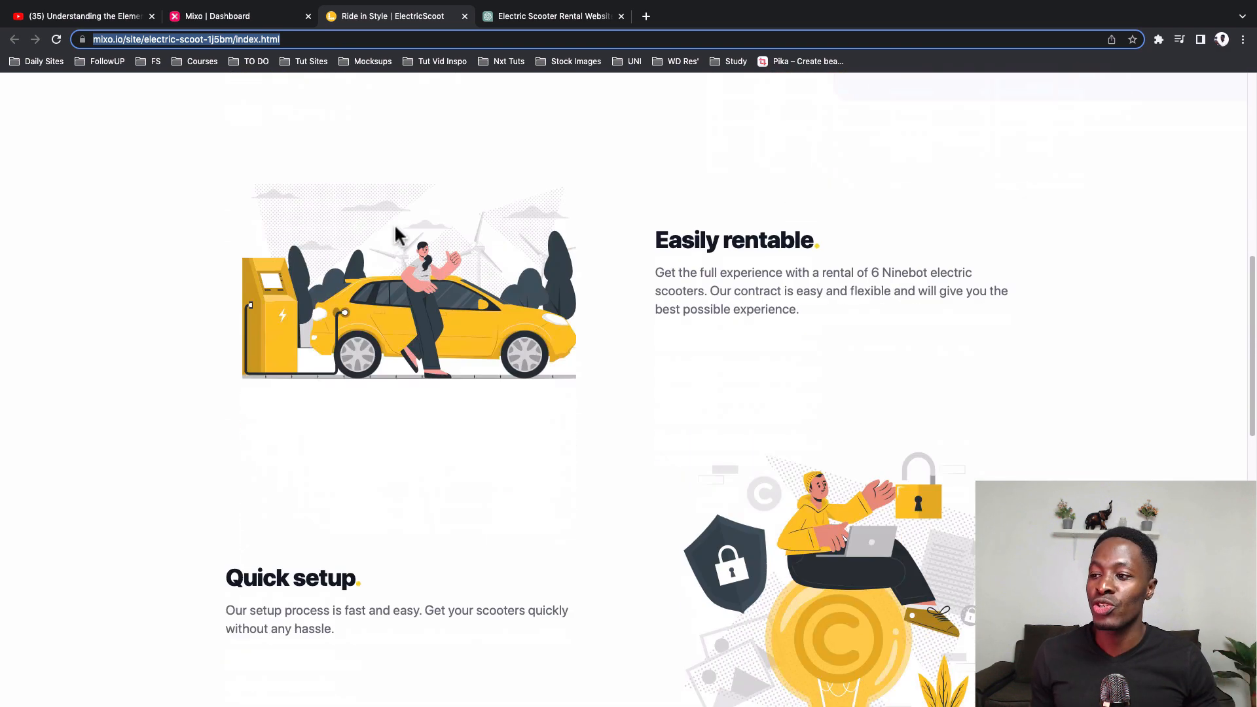
{"action": "scroll", "coordinate": [398, 234], "scroll_direction": "down", "scroll_amount": 15}
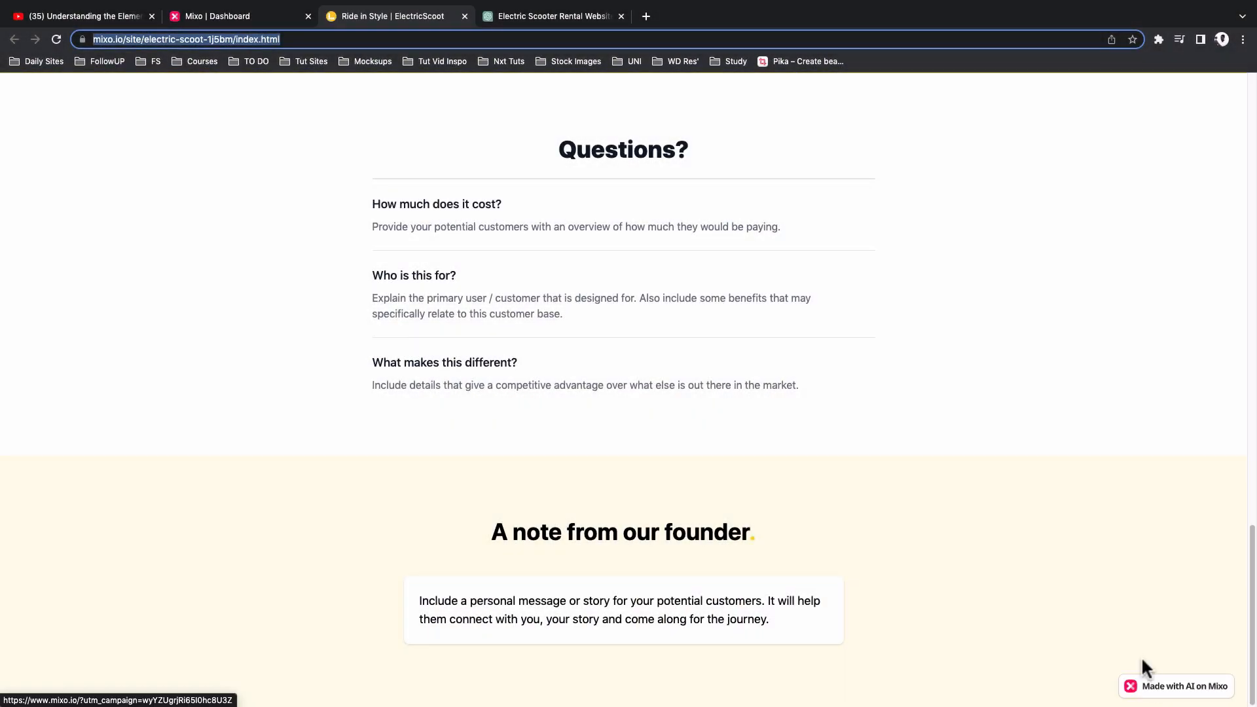
{"action": "scroll", "coordinate": [1075, 525], "scroll_direction": "up", "scroll_amount": 20}
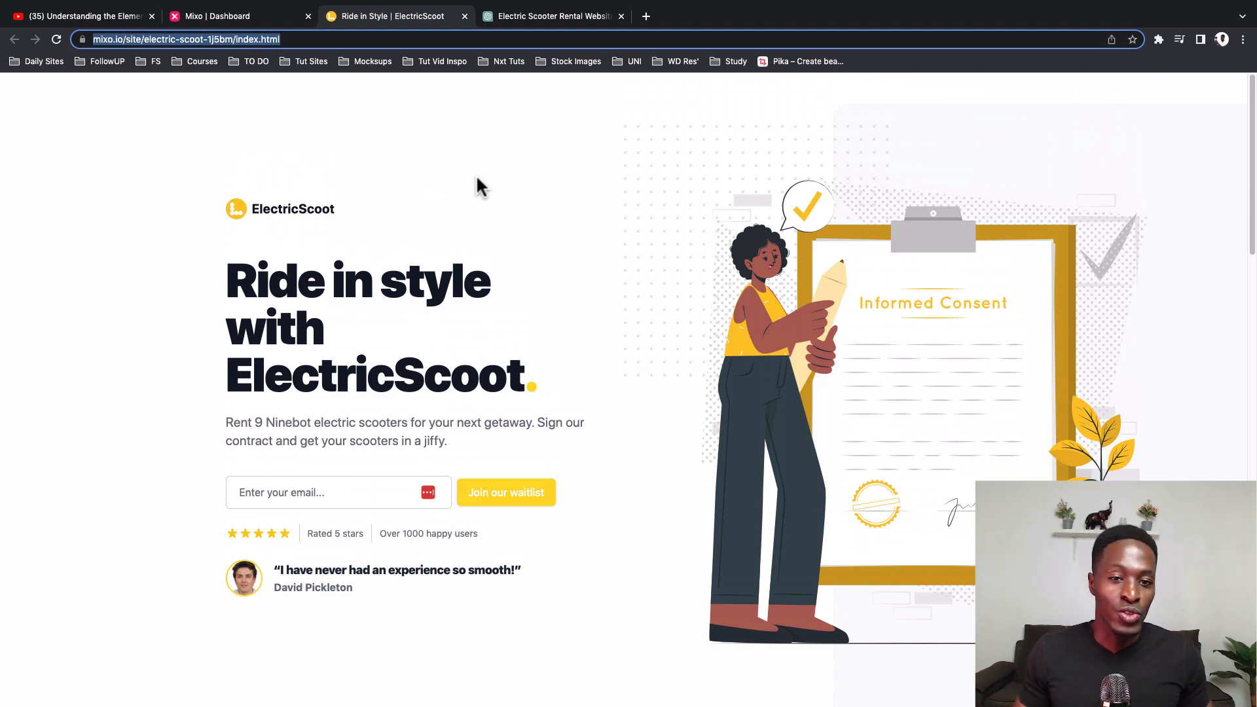
Step: Switch to ChatGPT and ask it to create two bright color combinations for a website in HEX code
{"action": "left_click", "coordinate": [520, 23]}
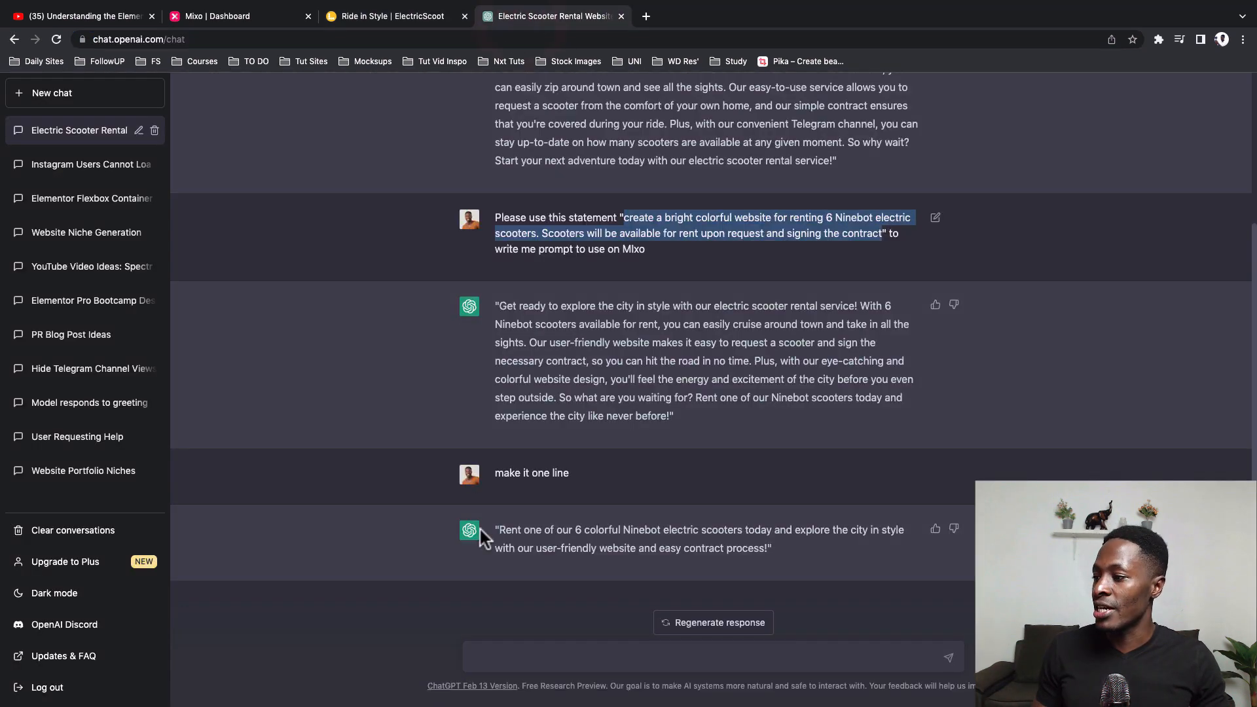
{"action": "left_click", "coordinate": [512, 657]}
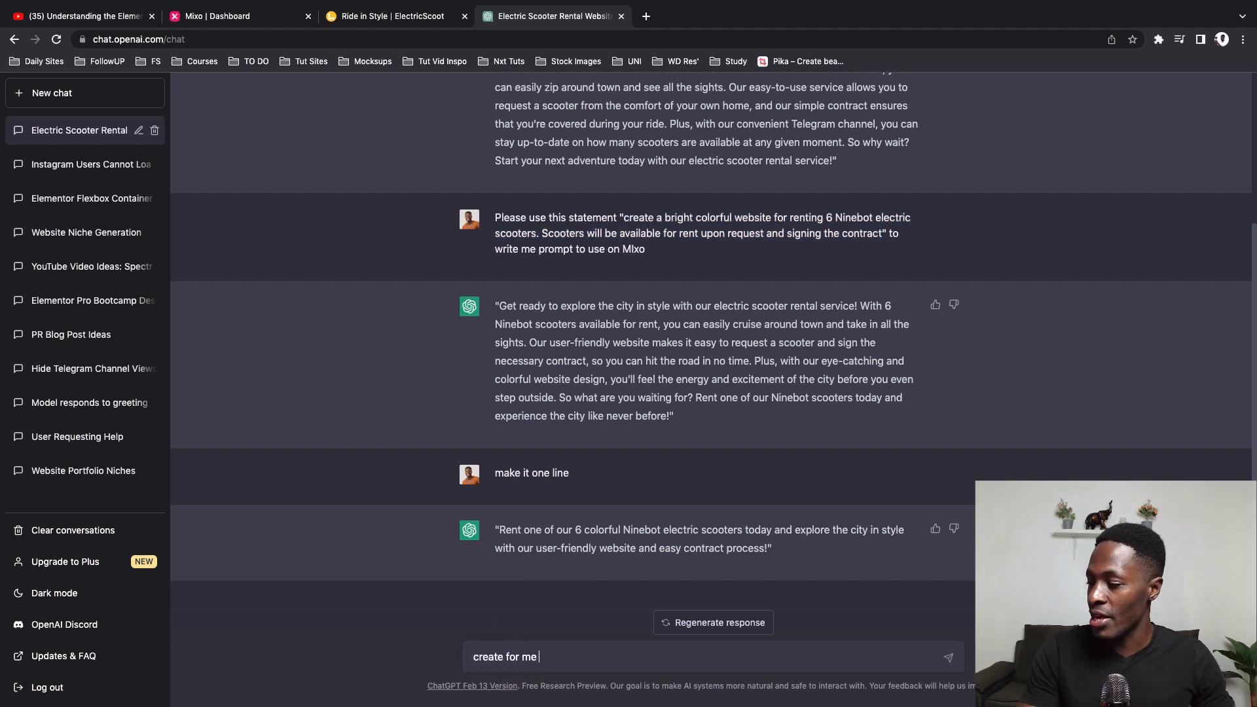
{"action": "type", "text": "create for me two ca"}
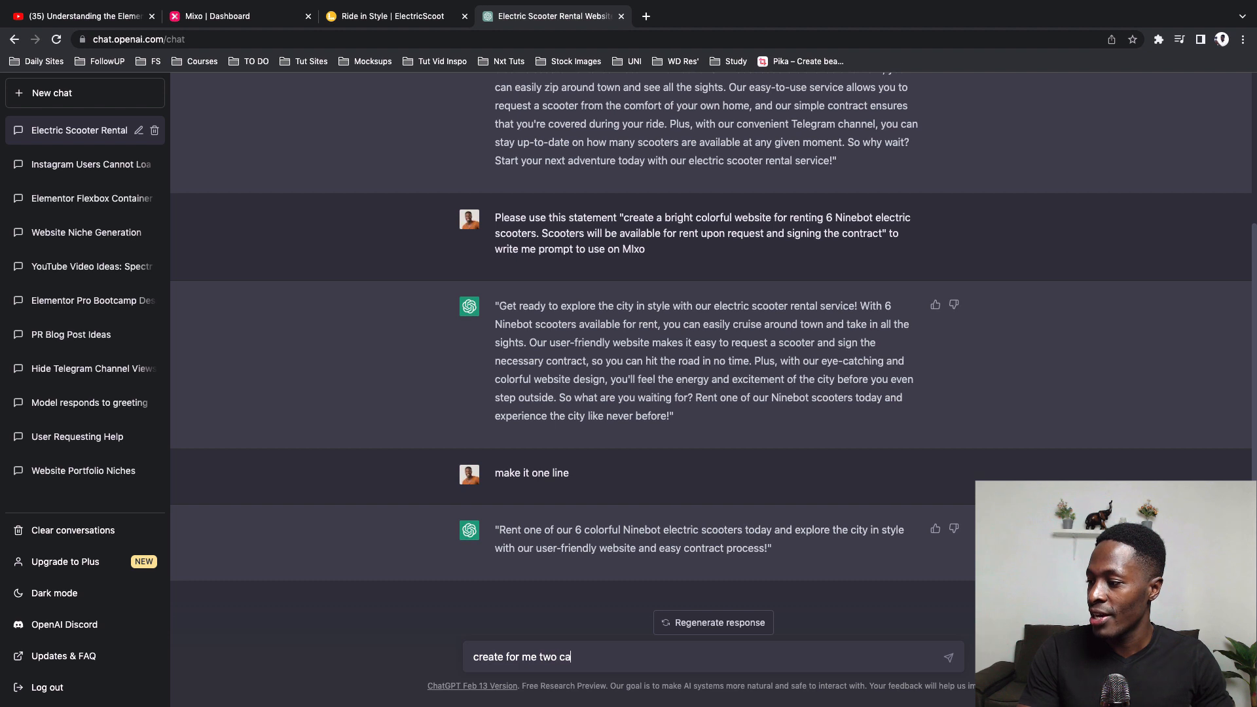
{"action": "key", "text": "BackSpace"}
{"action": "key", "text": "BackSpace"}
{"action": "type", "text": "bright color combinations to use on a website. I"}
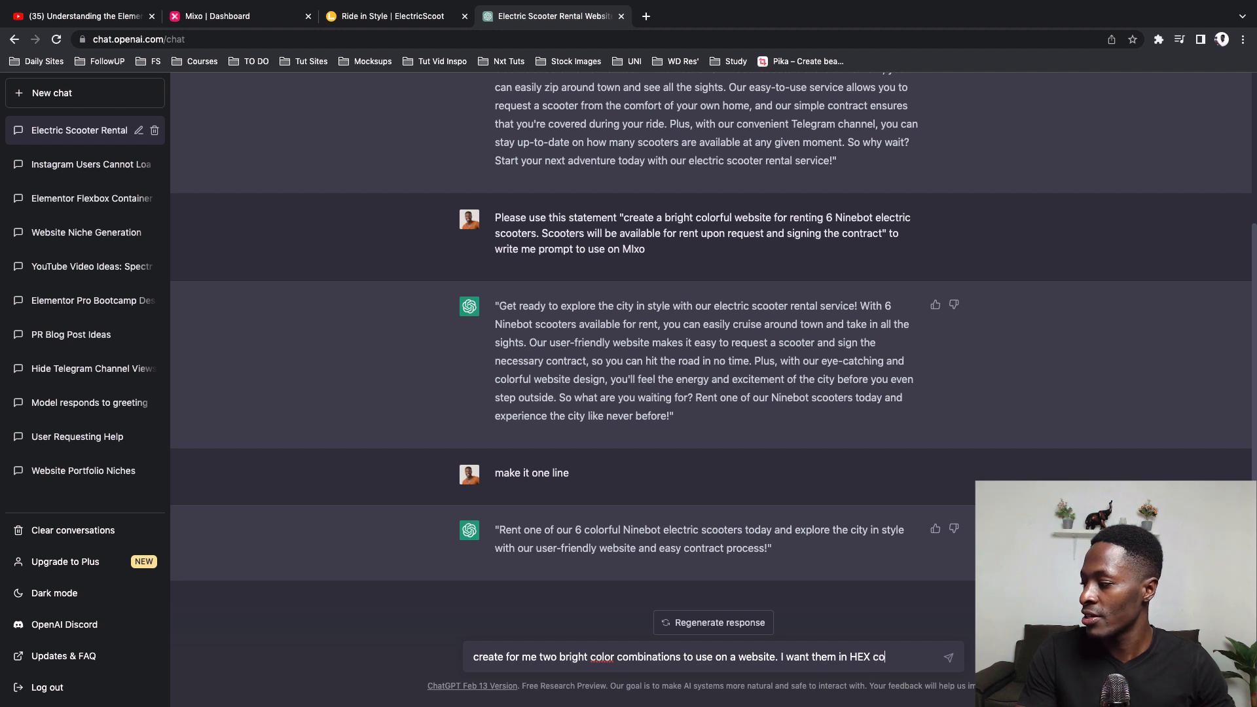
{"action": "type", "text": "want them in HEX cor"}
{"action": "key", "text": "BackSpace"}
{"action": "type", "text": "de"}
{"action": "key", "text": "Return"}
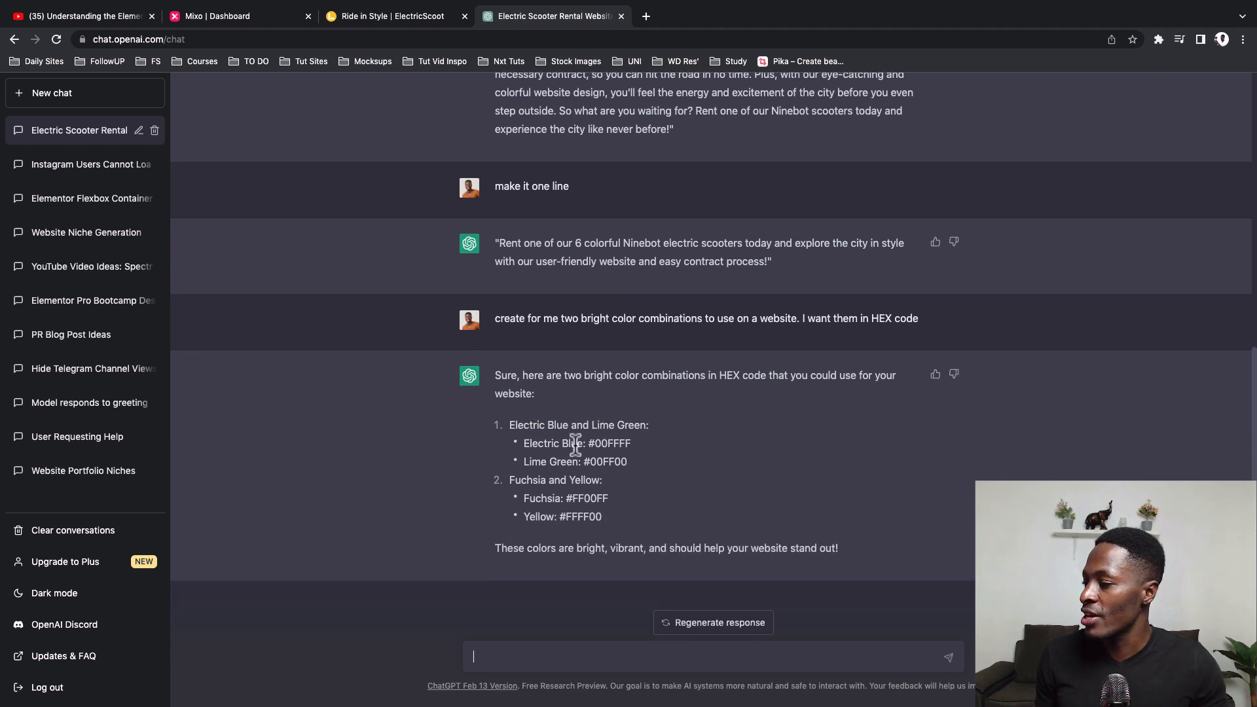
Step: Highlight the Electric Blue HEX code in the reply, then return to Mixo and open ElectricScoot's Site settings in the editor
{"action": "left_click_drag", "start_coordinate": [590, 443], "coordinate": [682, 438]}
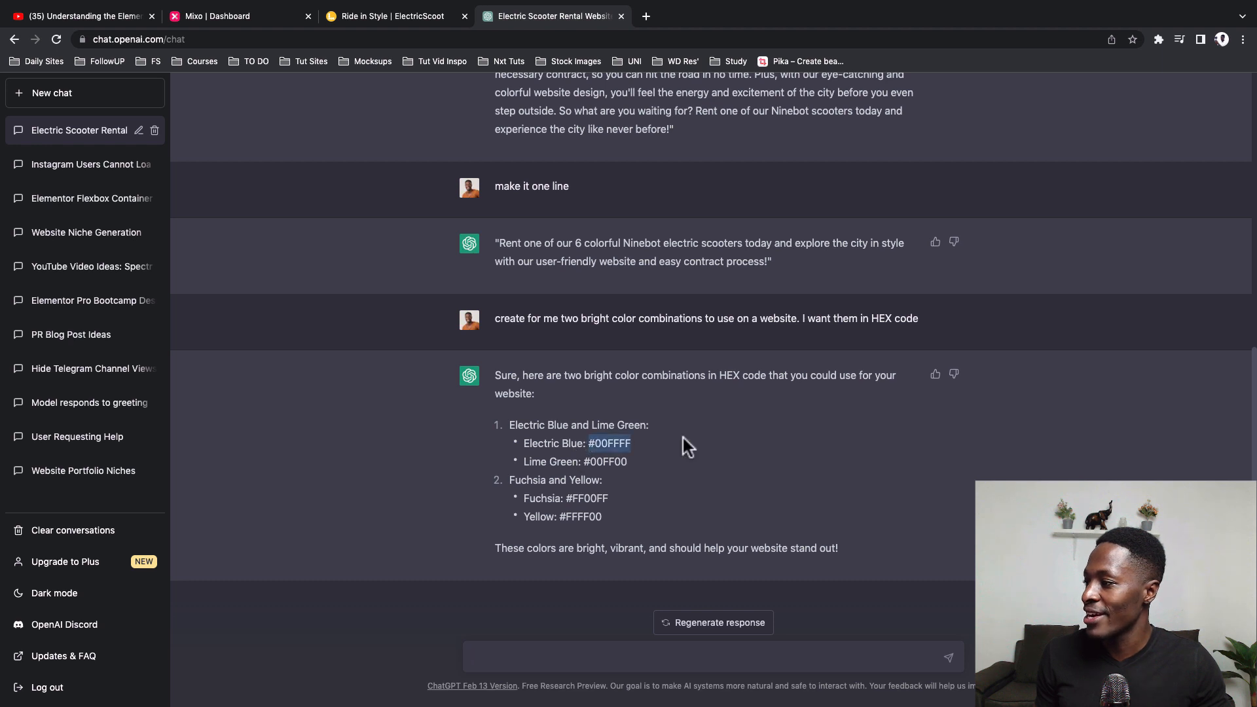
{"action": "left_click", "coordinate": [380, 19]}
{"action": "left_click", "coordinate": [251, 14]}
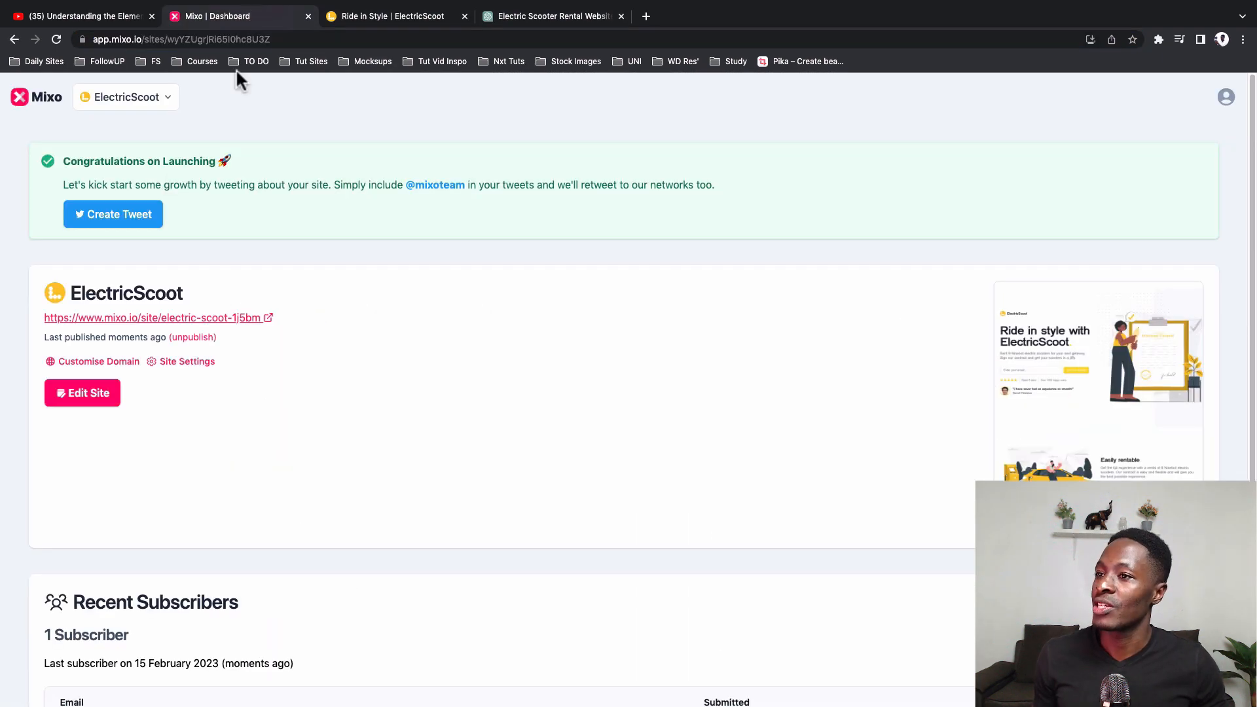
{"action": "left_click", "coordinate": [97, 393]}
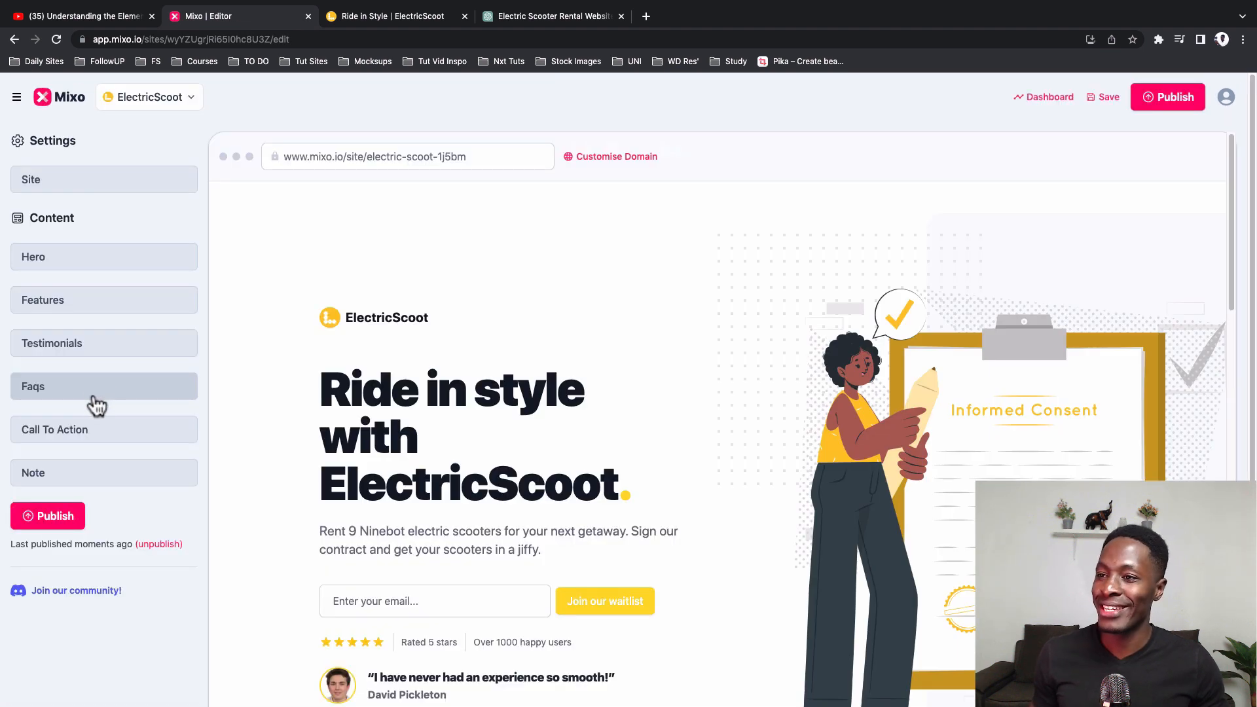
{"action": "left_click", "coordinate": [66, 186]}
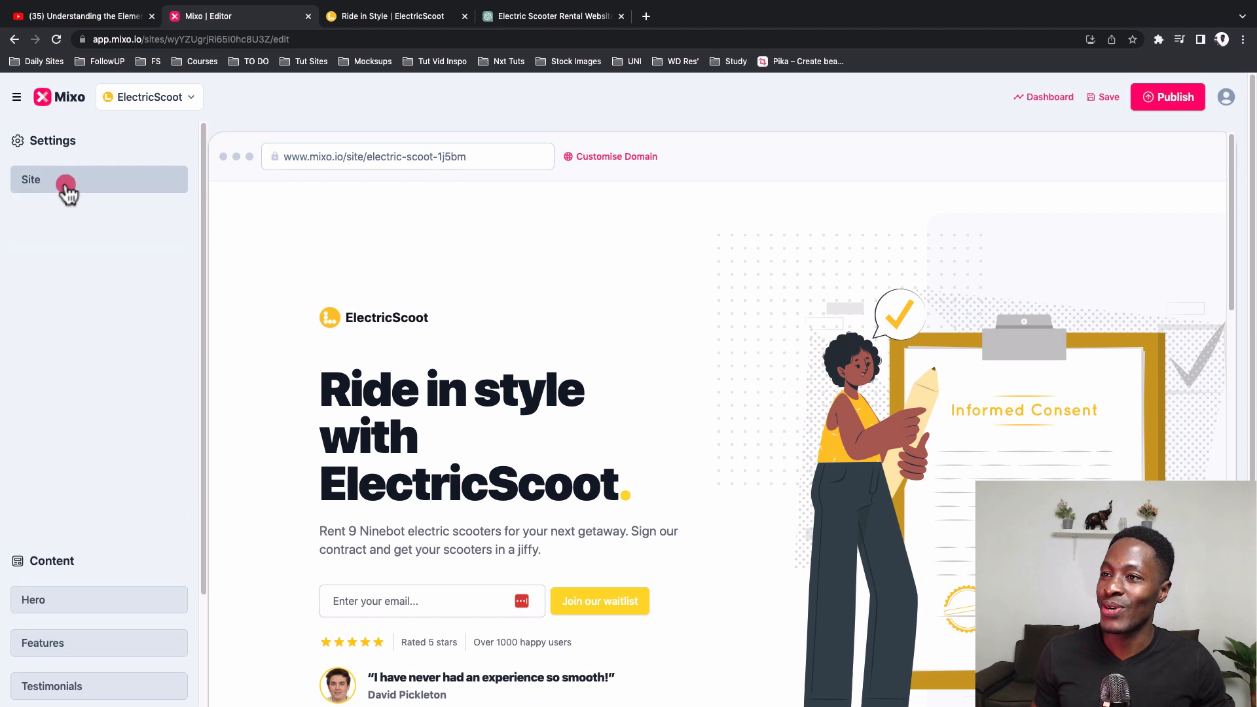
Step: Set the site's Primary Color to HEX #00FFFF
{"action": "left_click", "coordinate": [52, 444]}
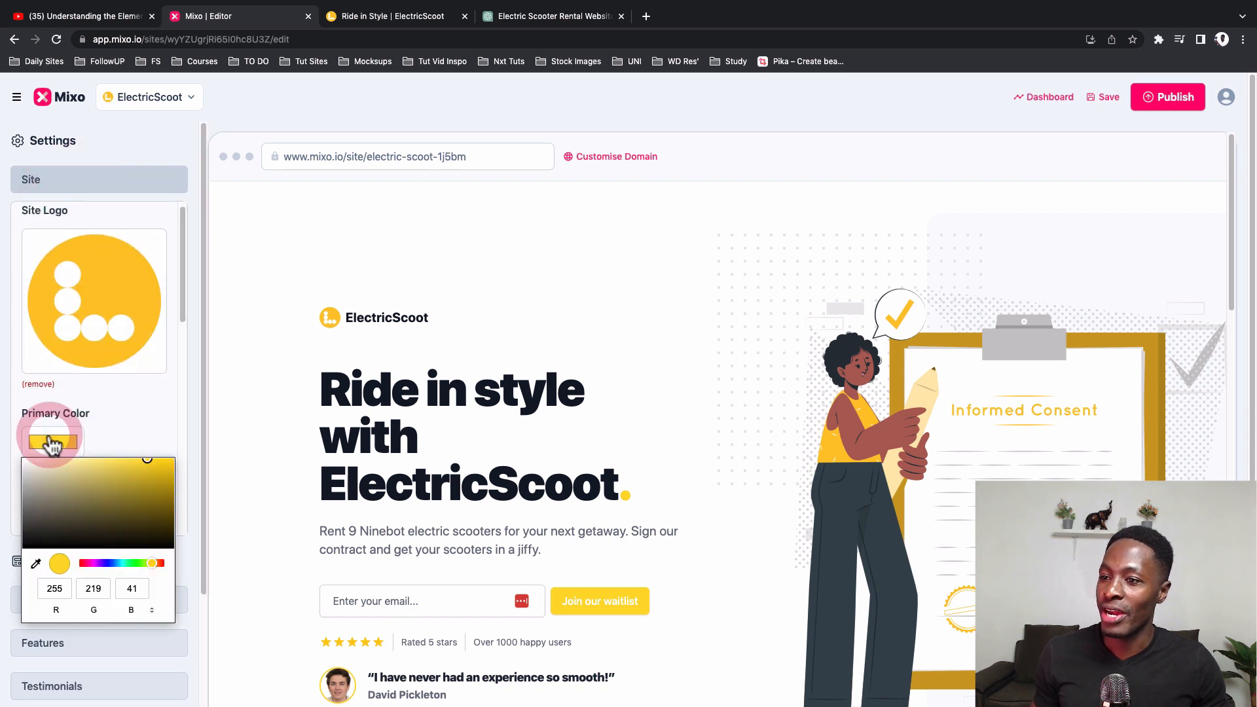
{"action": "left_click", "coordinate": [148, 607]}
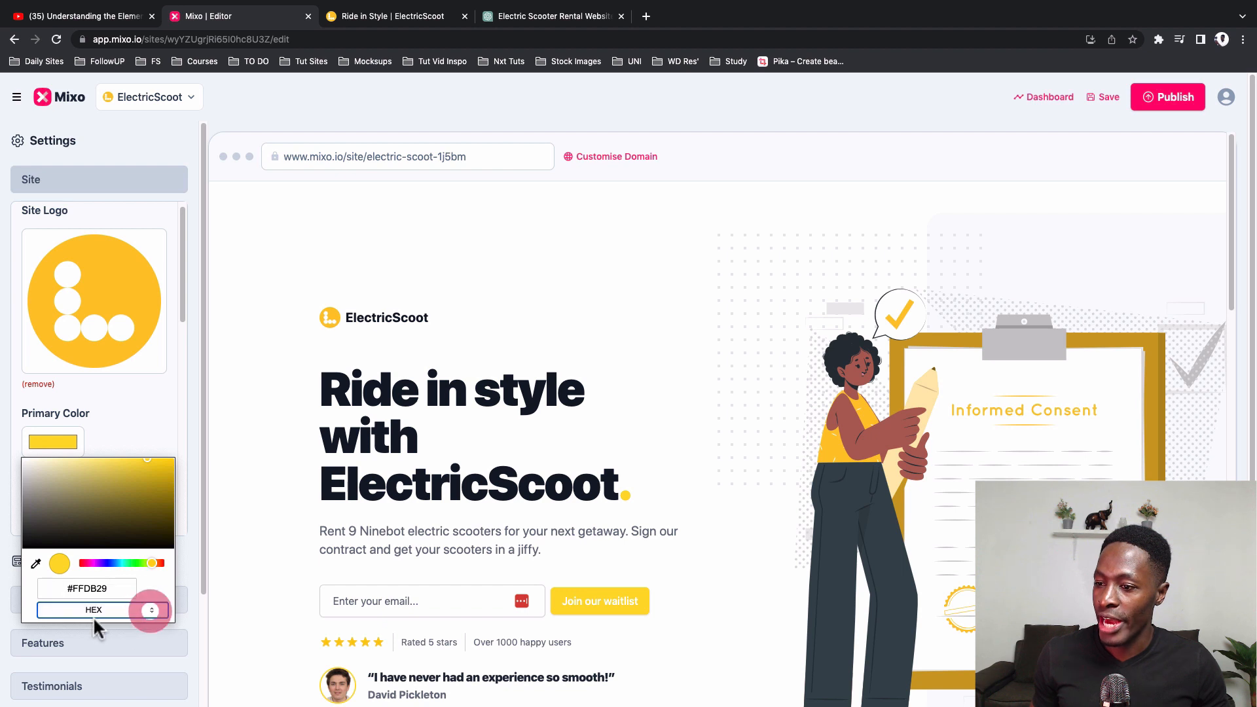
{"action": "double_click", "coordinate": [73, 588]}
{"action": "type", "text": "00"}
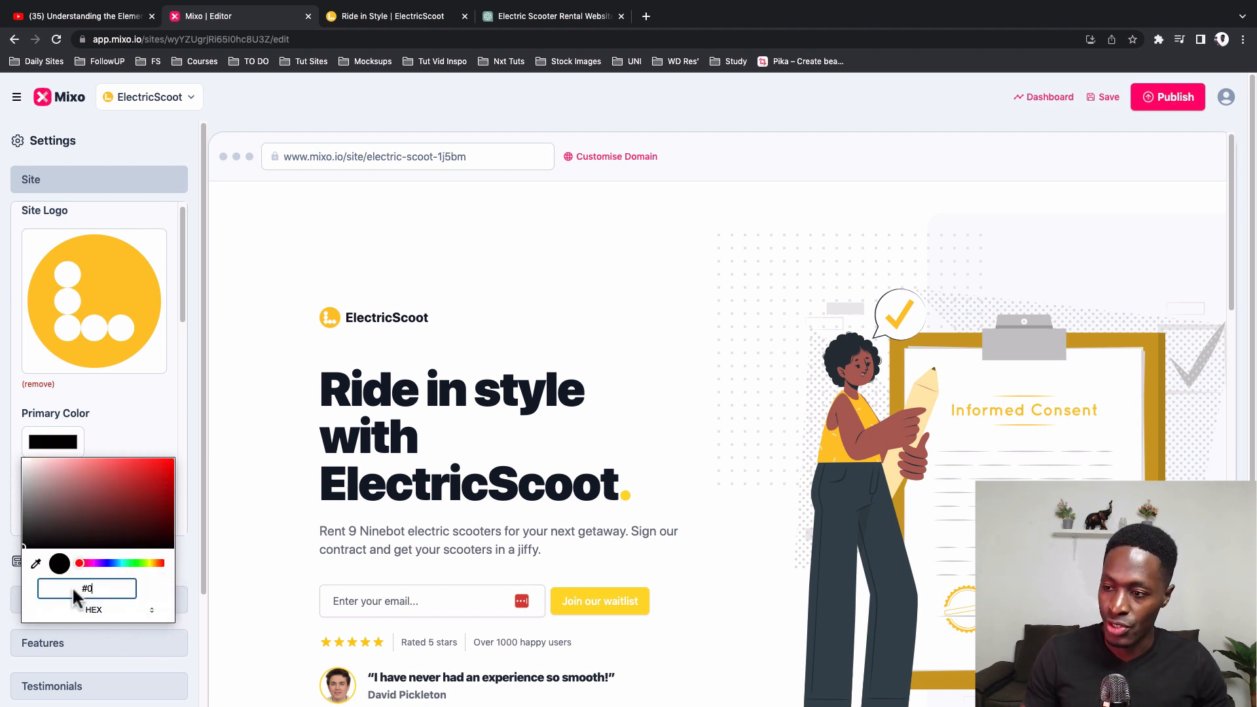
{"action": "type", "text": "FFFF"}
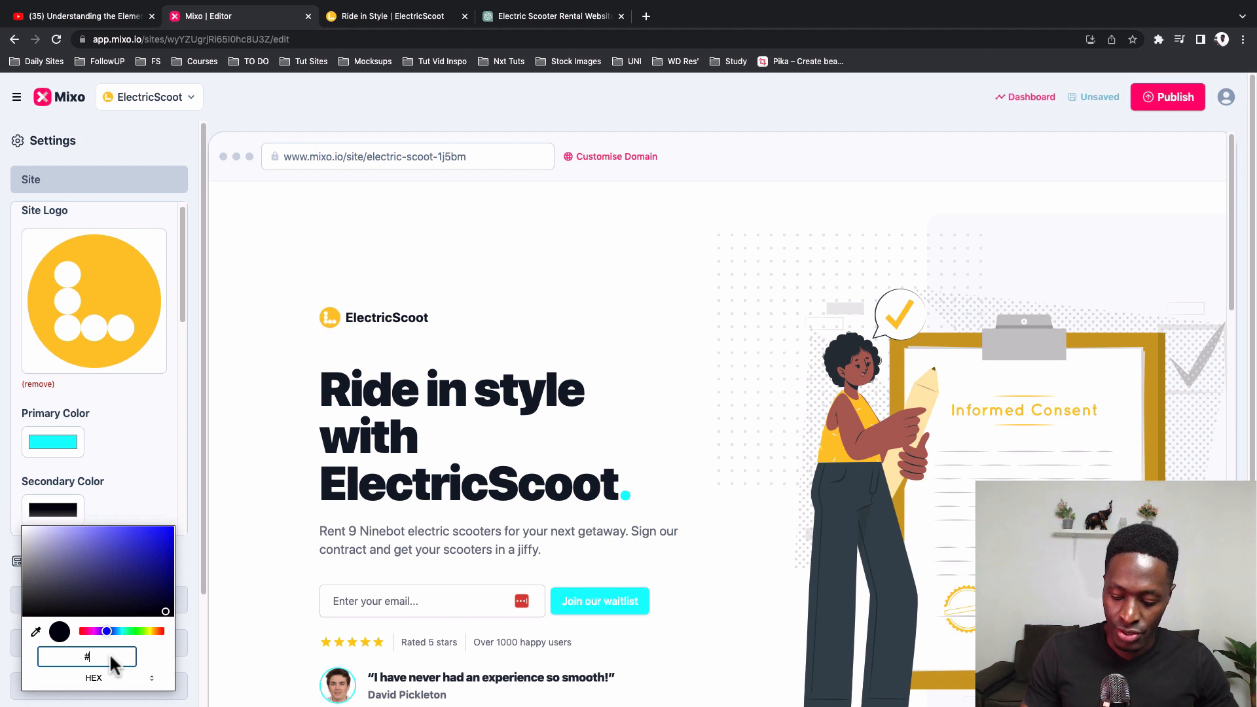
Step: Set the site's Secondary Color to HEX #00FF00
{"action": "type", "text": "00FF"}
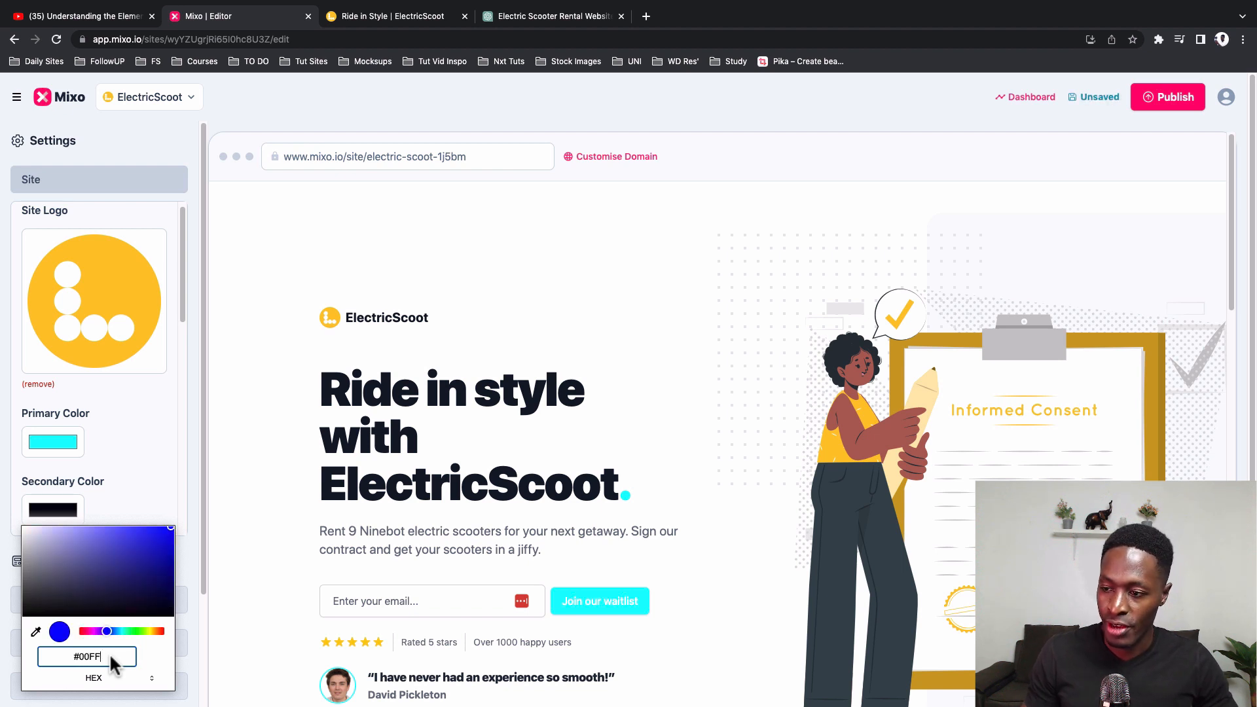
{"action": "type", "text": "00"}
{"action": "left_click", "coordinate": [138, 480]}
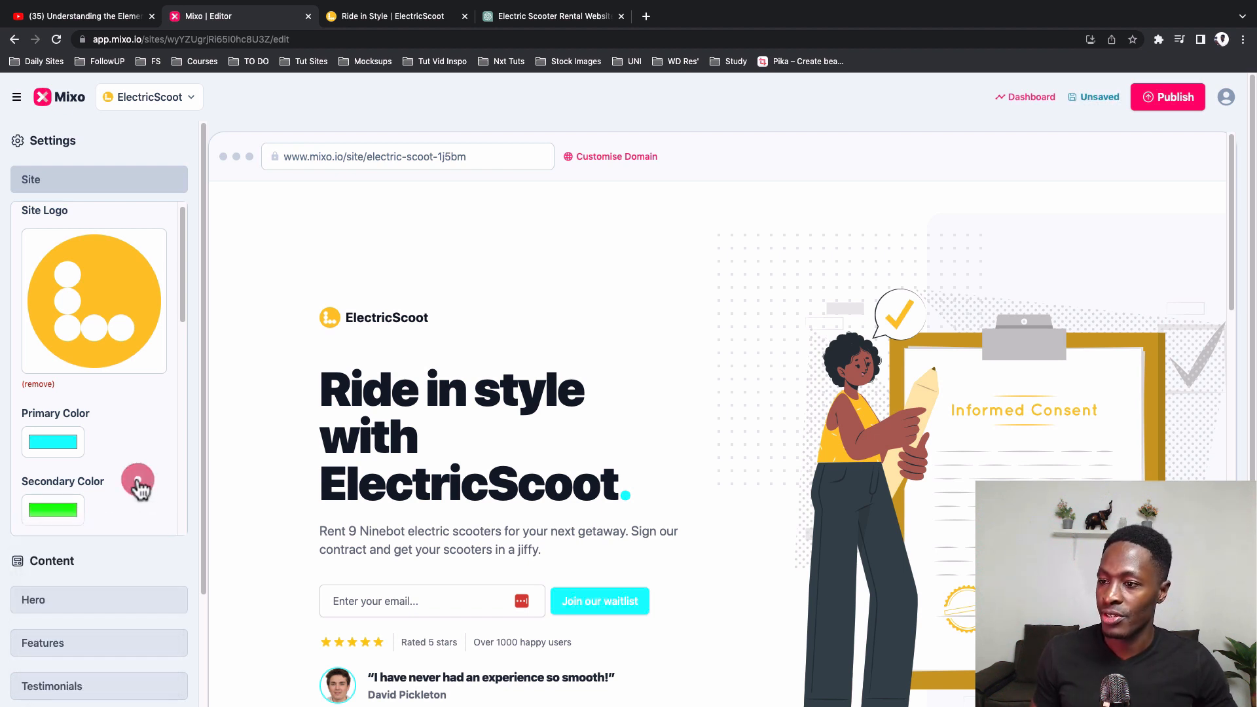
Step: Check the new accent colors in the ElectricScoot preview, from the Hero through the feature sections
{"action": "left_click", "coordinate": [608, 511]}
{"action": "scroll", "coordinate": [609, 511], "scroll_direction": "down", "scroll_amount": 2}
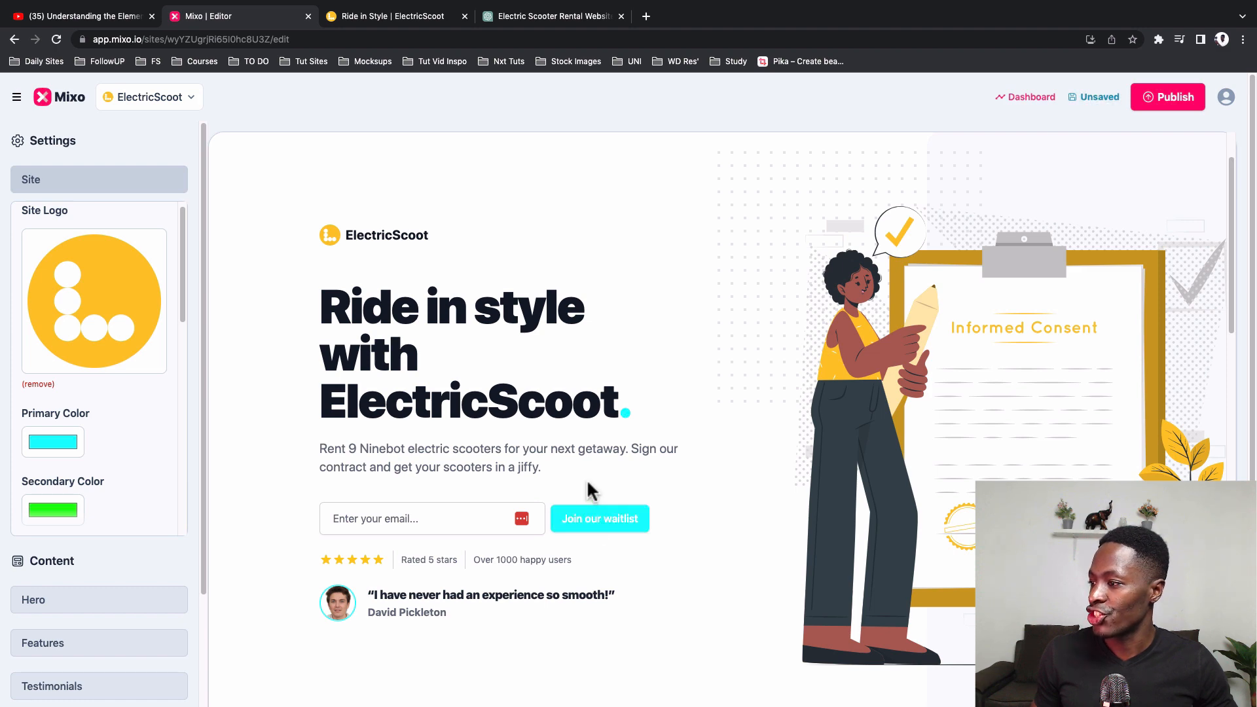
{"action": "scroll", "coordinate": [605, 599], "scroll_direction": "down", "scroll_amount": 6}
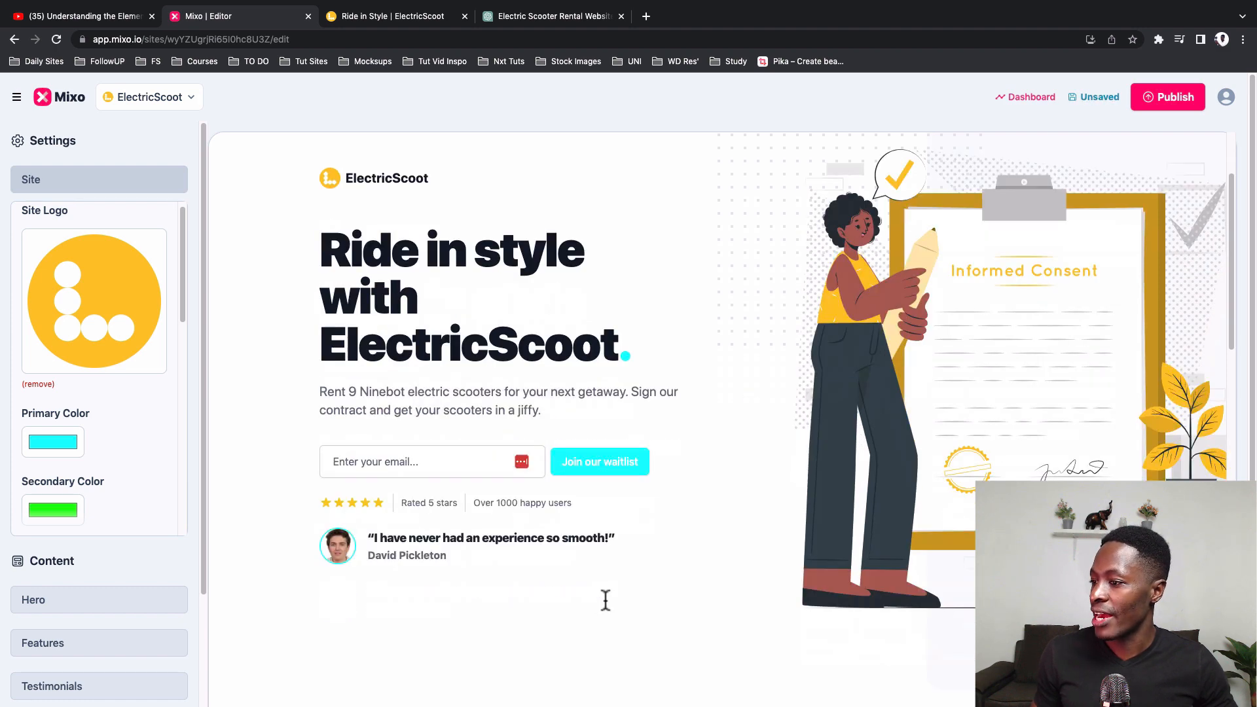
{"action": "scroll", "coordinate": [635, 508], "scroll_direction": "down", "scroll_amount": 4}
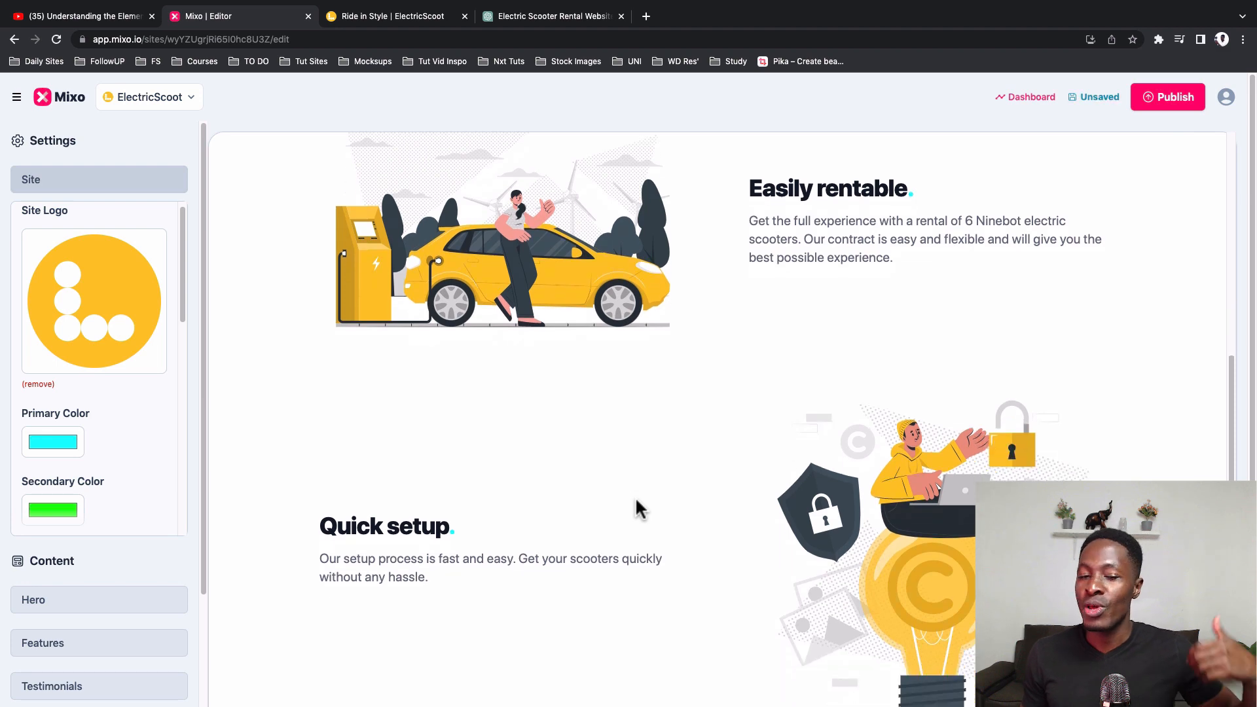
{"action": "scroll", "coordinate": [635, 496], "scroll_direction": "up", "scroll_amount": 3}
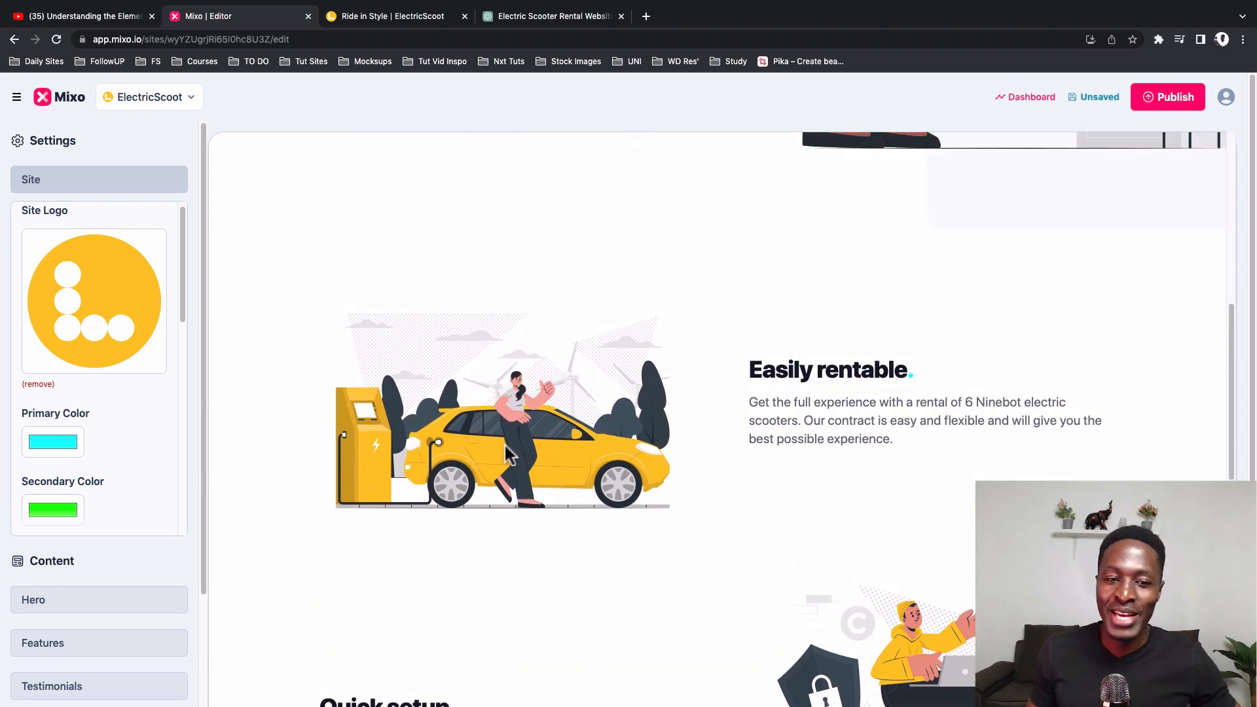
{"action": "scroll", "coordinate": [504, 443], "scroll_direction": "up", "scroll_amount": 8}
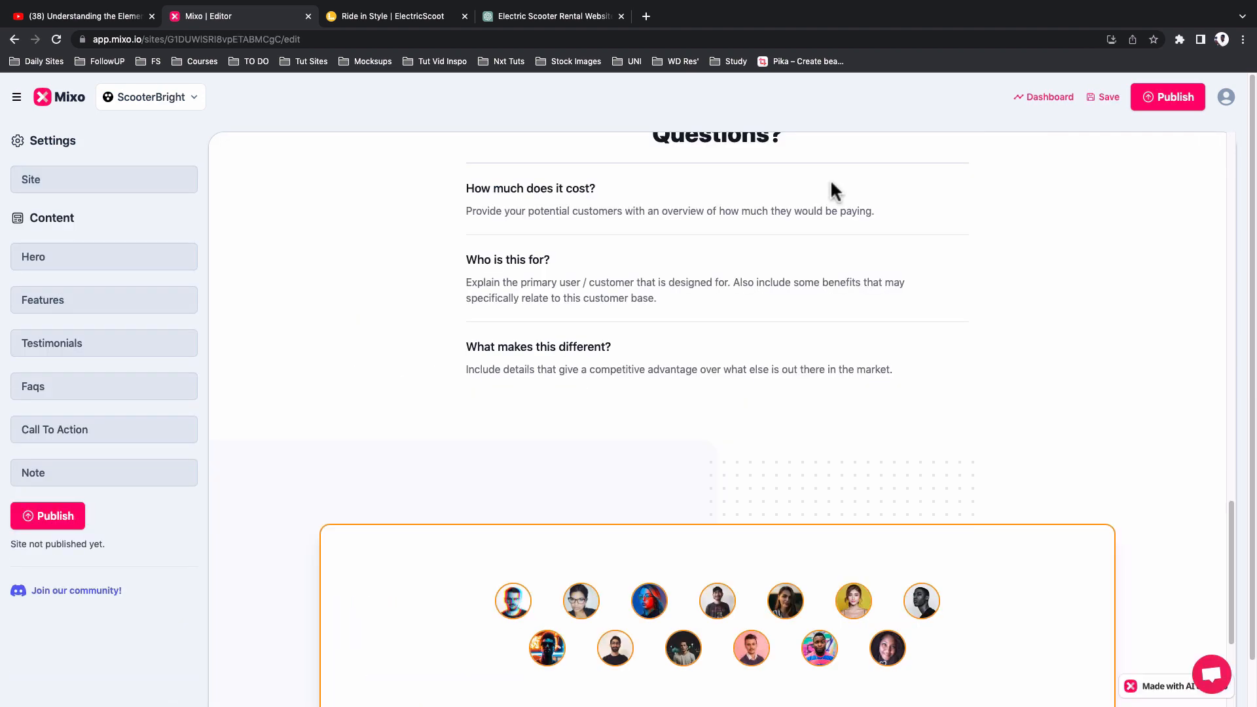
Step: Review the unpublished ScooterBright site preview, from its Hero and features down to the waiting list and founder's note
{"action": "scroll", "coordinate": [677, 363], "scroll_direction": "up", "scroll_amount": 15}
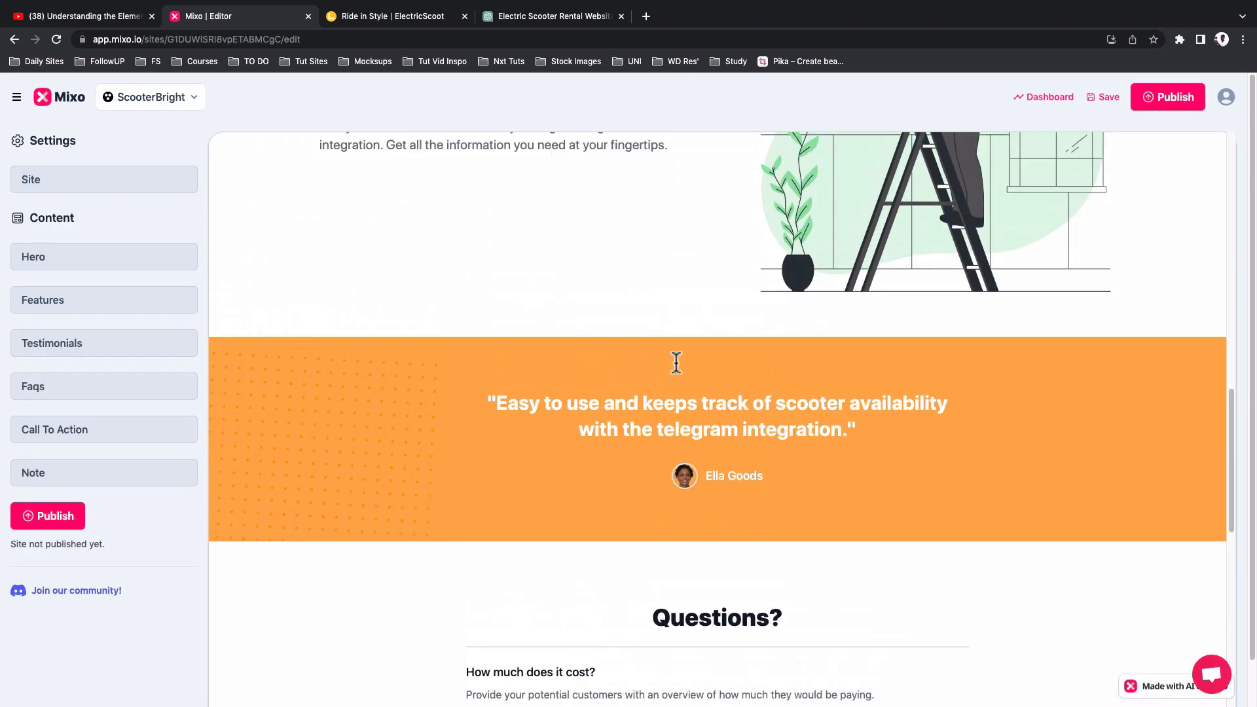
{"action": "scroll", "coordinate": [677, 364], "scroll_direction": "up", "scroll_amount": 5}
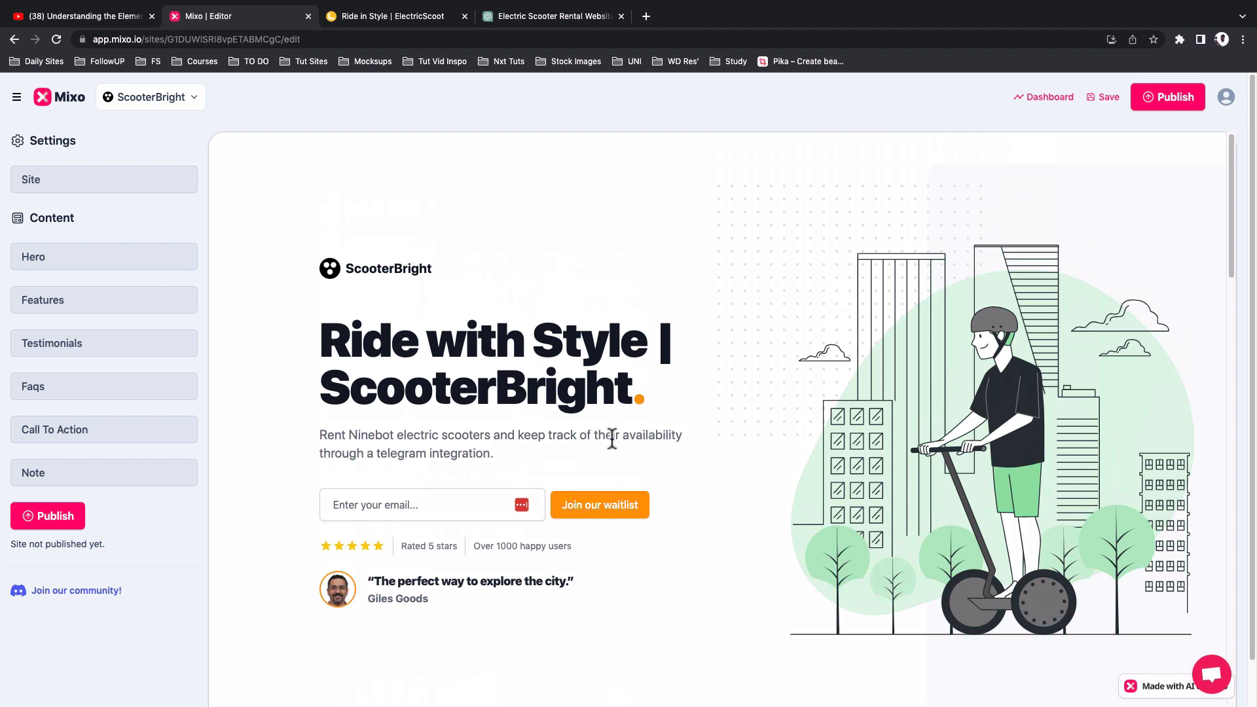
{"action": "scroll", "coordinate": [675, 472], "scroll_direction": "down", "scroll_amount": 2}
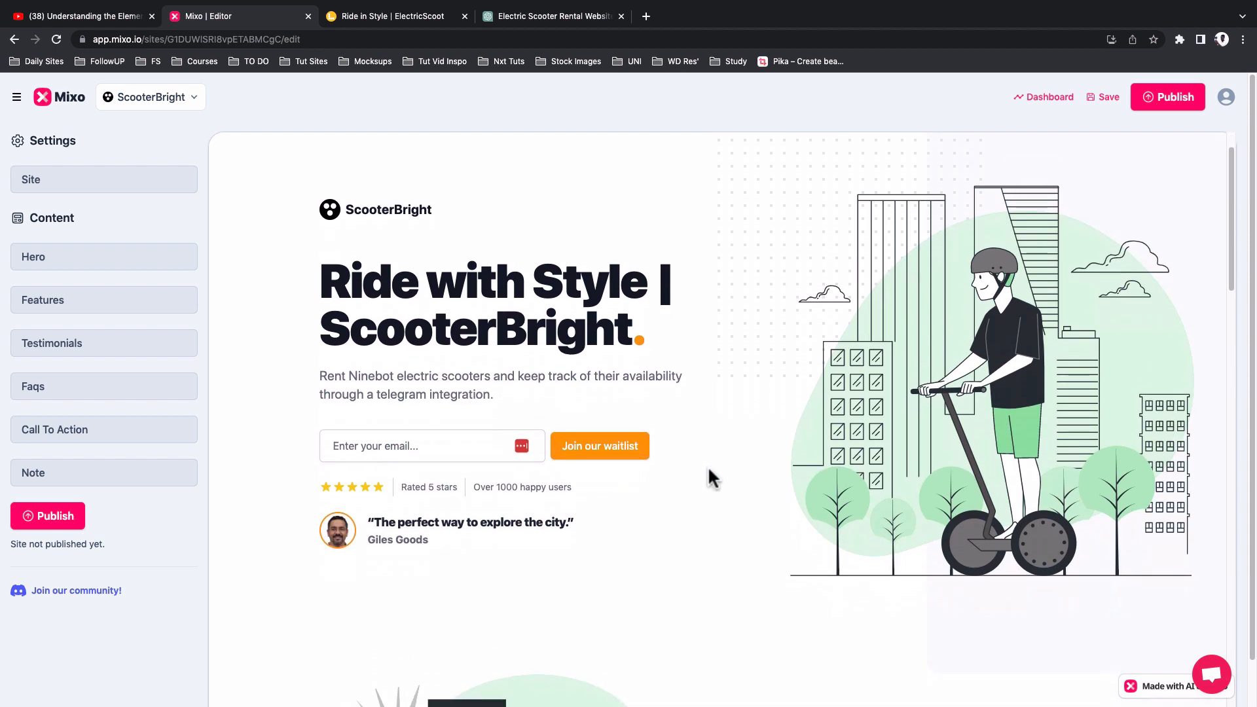
{"action": "scroll", "coordinate": [996, 497], "scroll_direction": "down", "scroll_amount": 1}
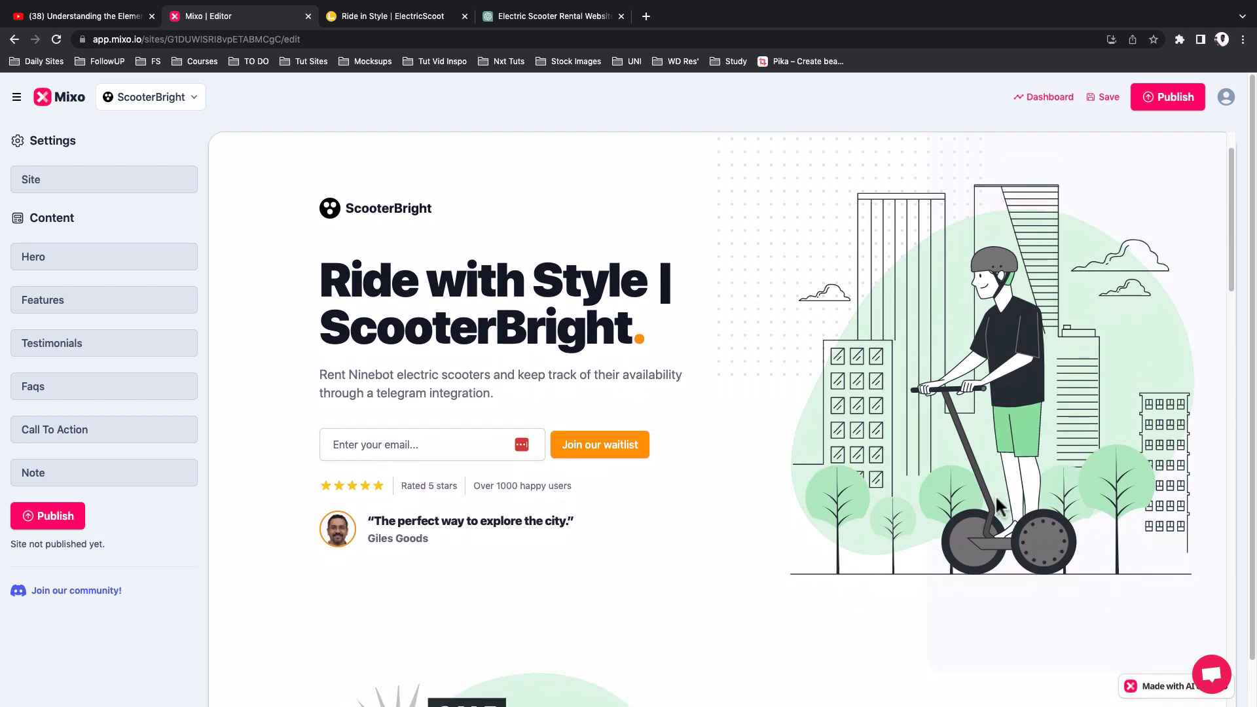
{"action": "scroll", "coordinate": [999, 503], "scroll_direction": "down", "scroll_amount": 1}
{"action": "scroll", "coordinate": [996, 498], "scroll_direction": "down", "scroll_amount": 3}
{"action": "scroll", "coordinate": [996, 498], "scroll_direction": "up", "scroll_amount": 3}
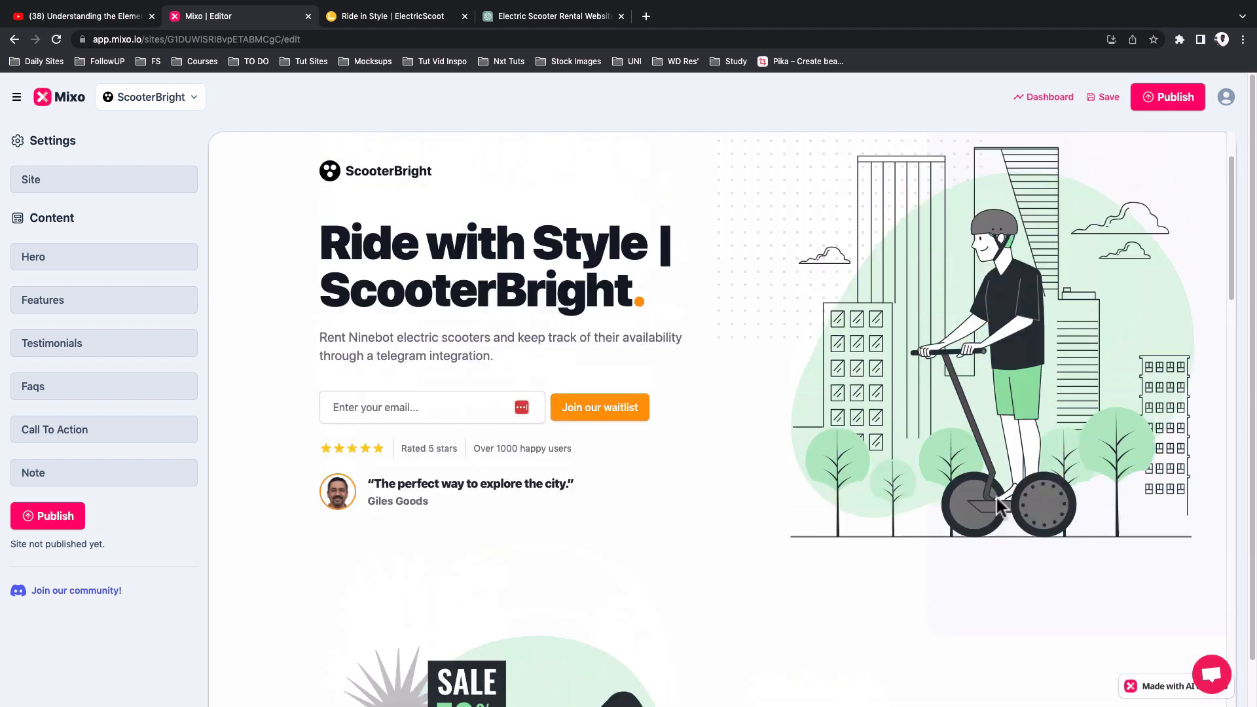
{"action": "scroll", "coordinate": [996, 495], "scroll_direction": "down", "scroll_amount": 8}
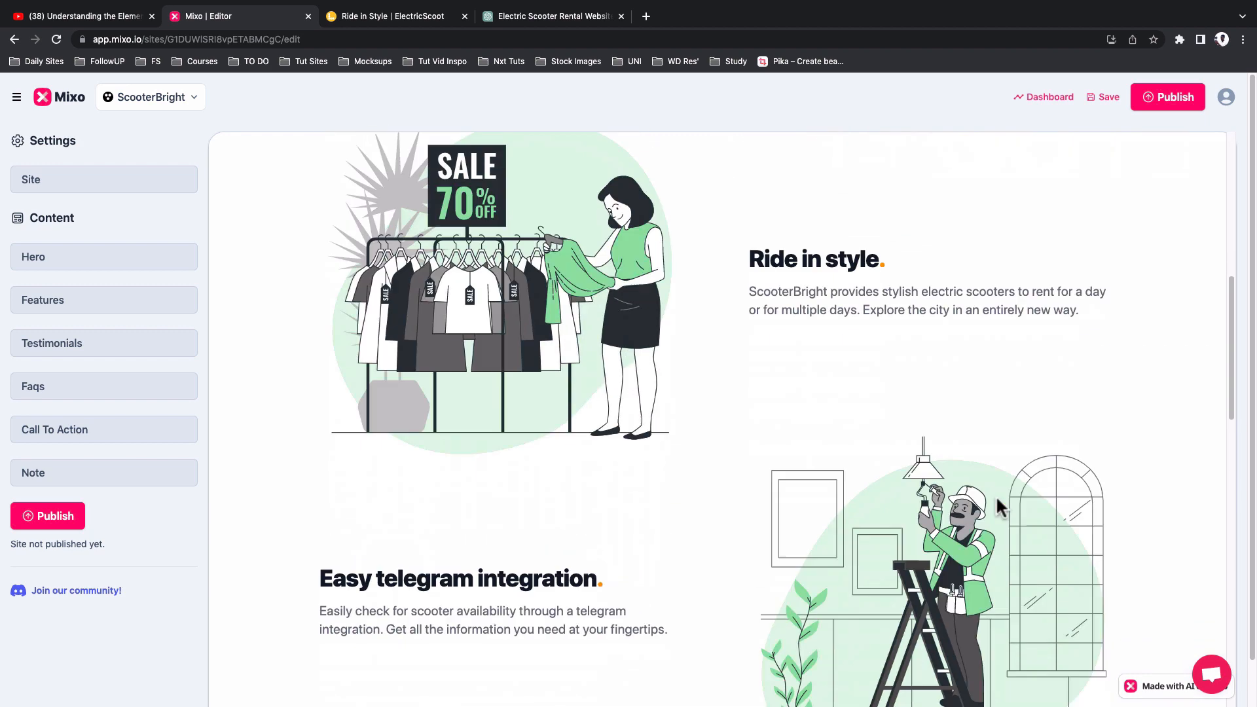
{"action": "scroll", "coordinate": [996, 495], "scroll_direction": "down", "scroll_amount": 15}
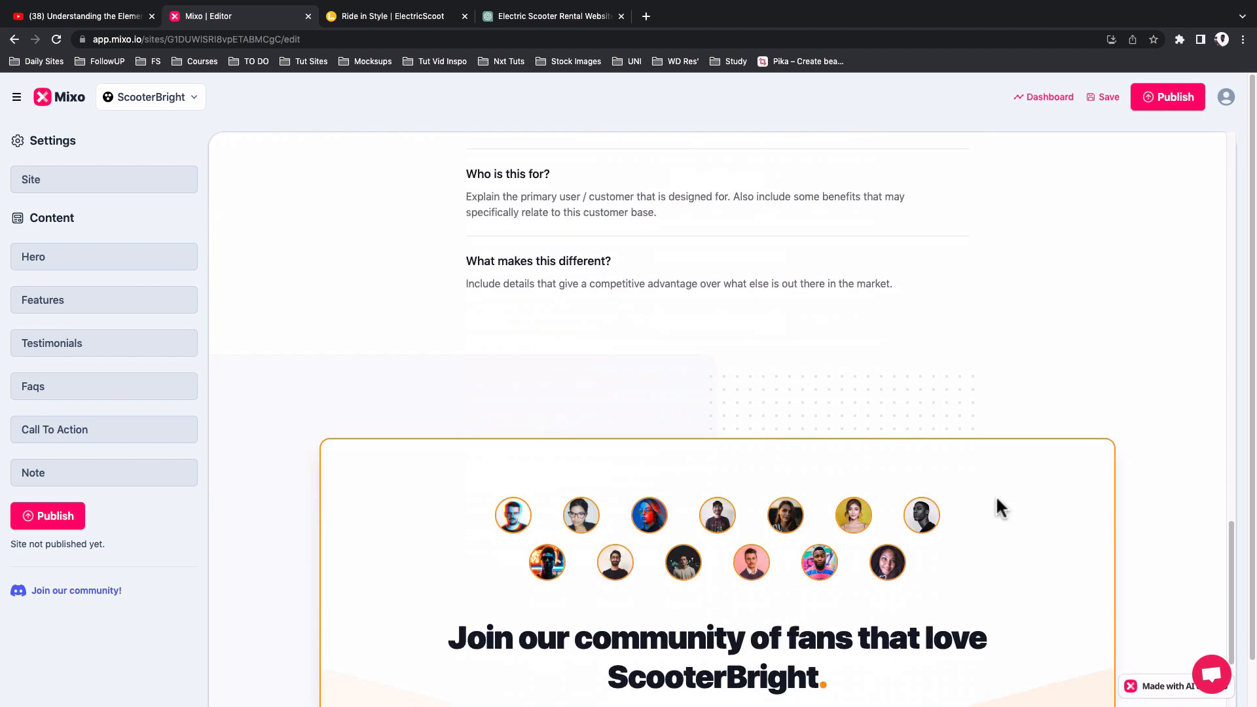
{"action": "scroll", "coordinate": [997, 499], "scroll_direction": "down", "scroll_amount": 6}
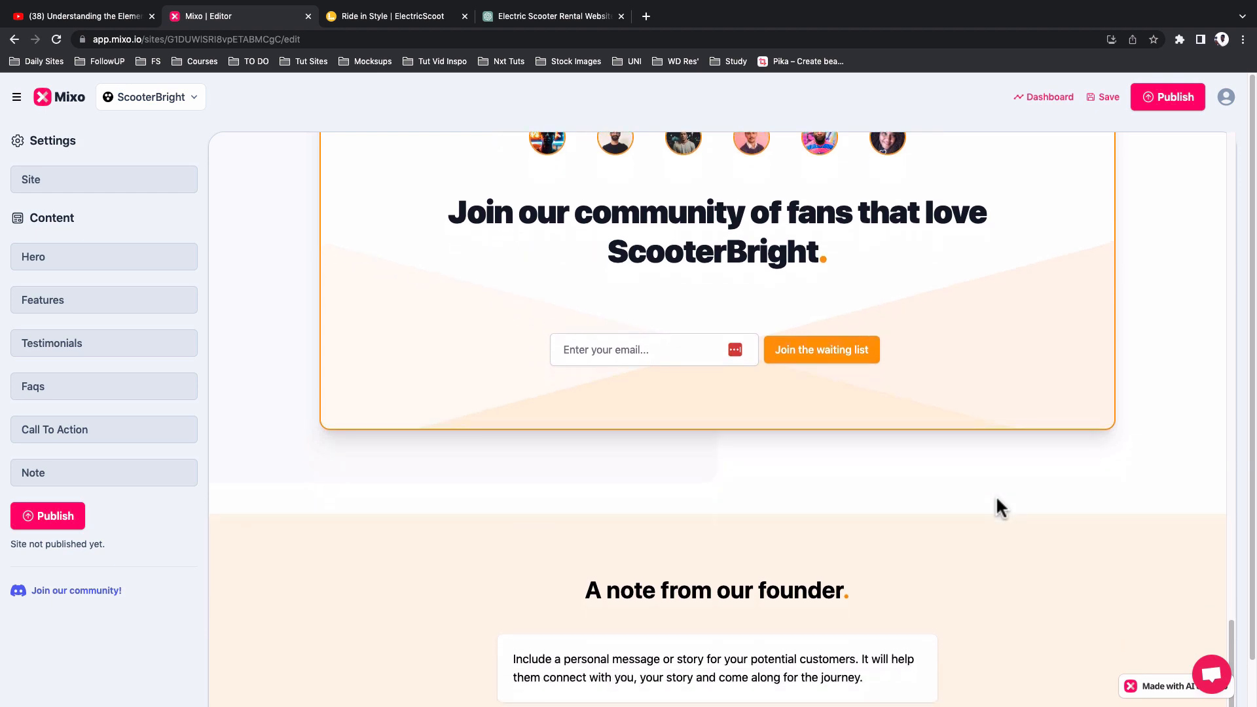
{"action": "scroll", "coordinate": [996, 499], "scroll_direction": "up", "scroll_amount": 7}
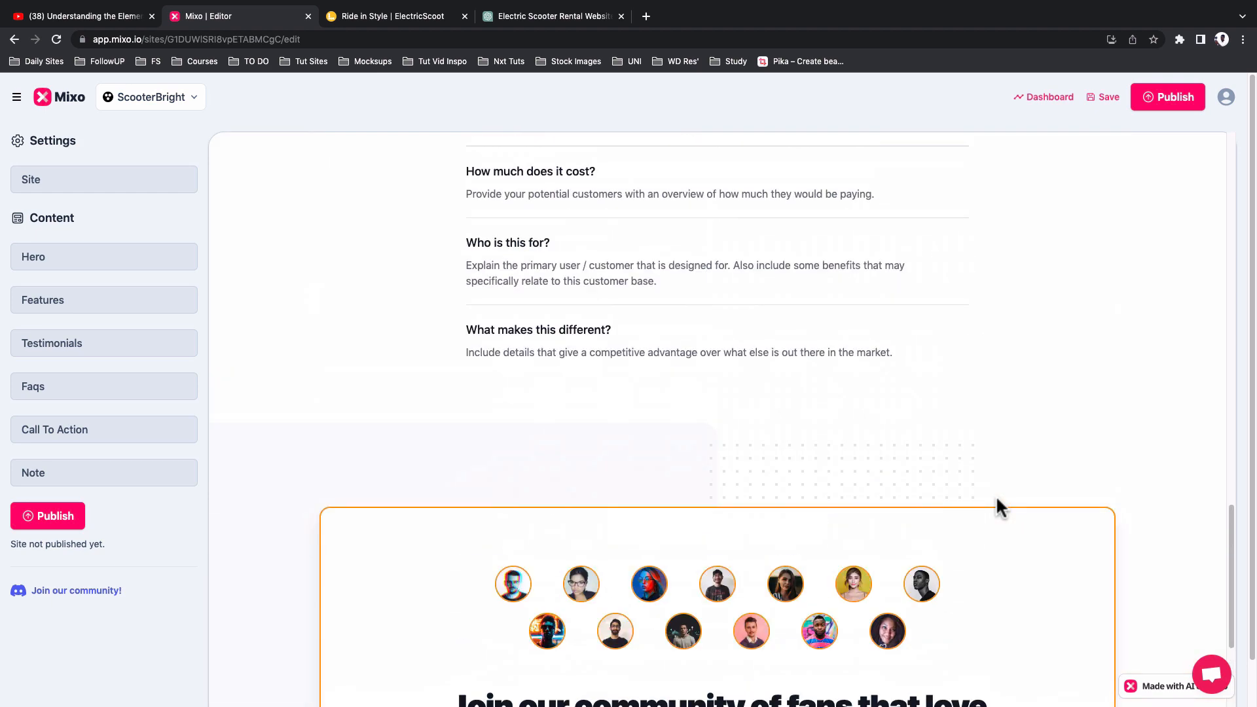
{"action": "scroll", "coordinate": [996, 495], "scroll_direction": "up", "scroll_amount": 20}
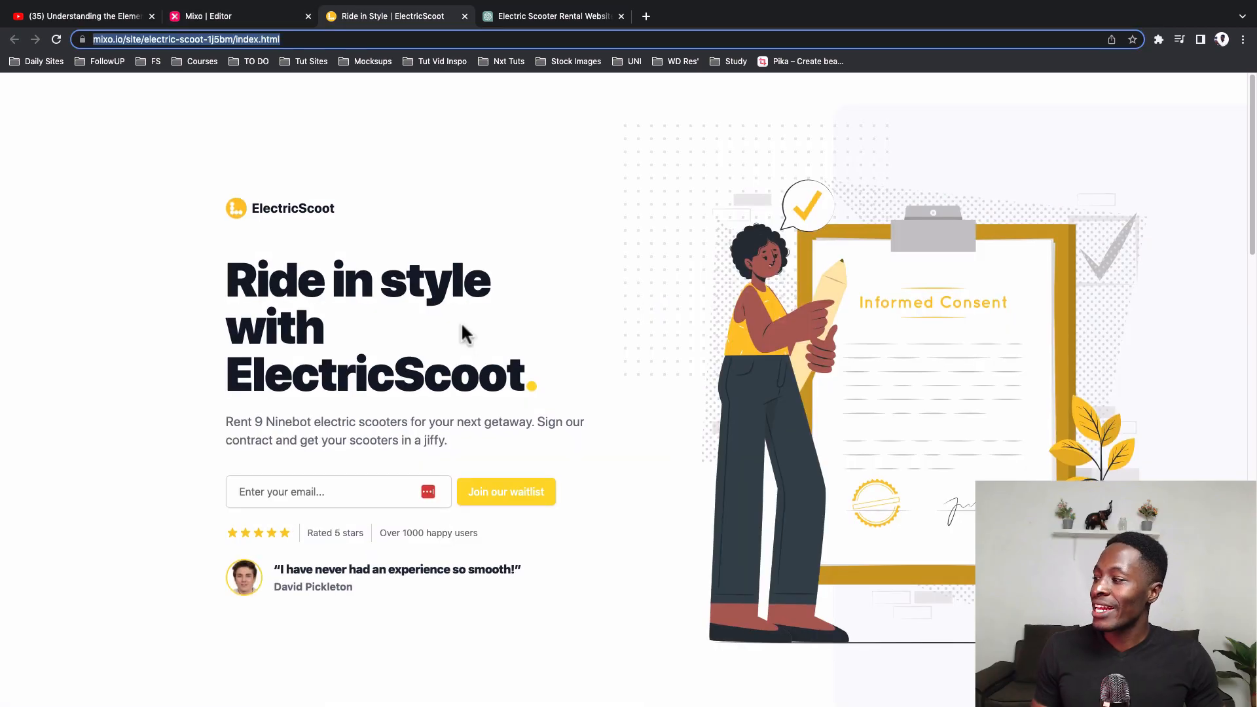
{"action": "scroll", "coordinate": [463, 334], "scroll_direction": "down", "scroll_amount": 20}
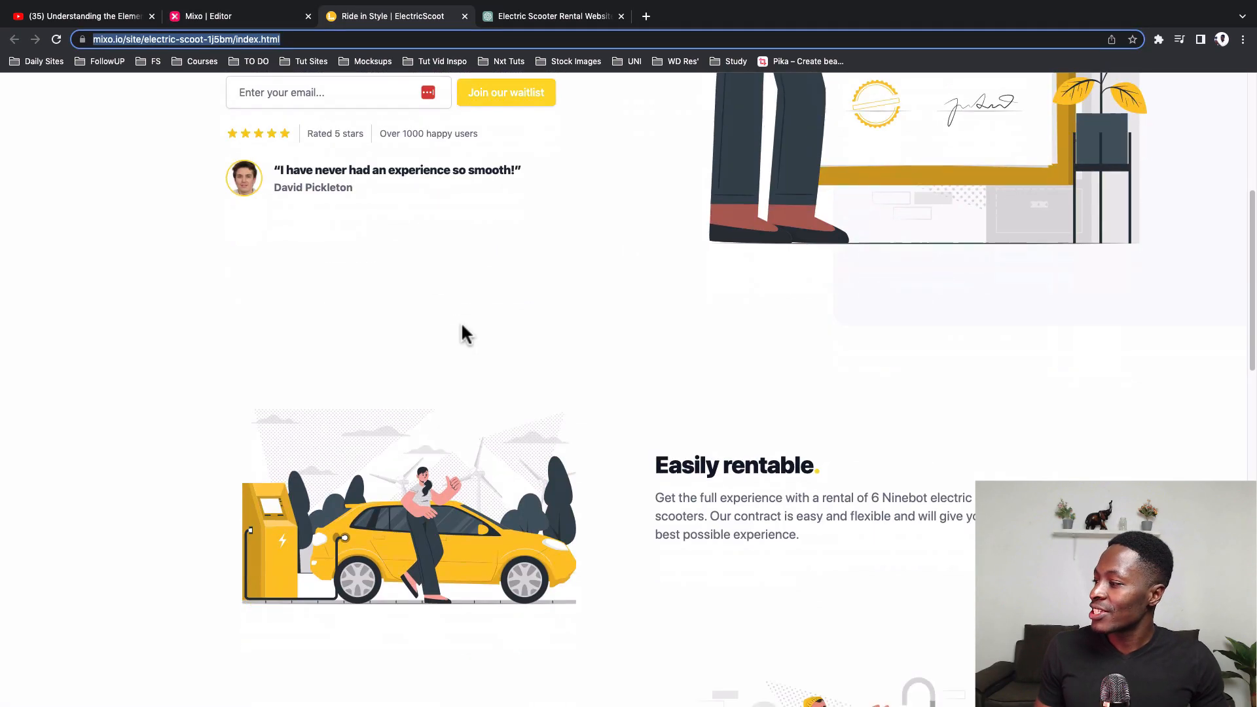